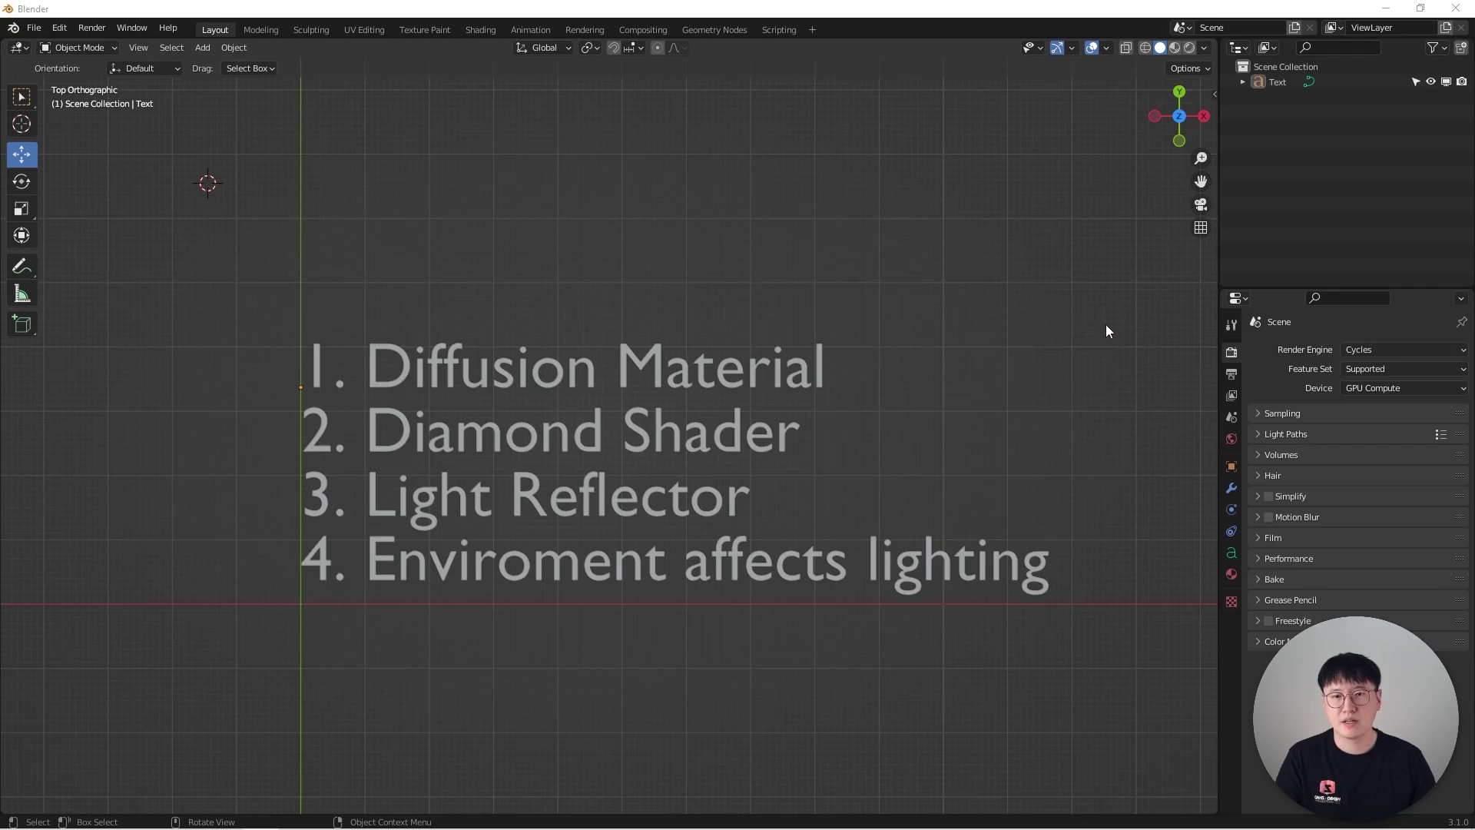
Pan the intro viewport across the topic list.
middle_click_drag(1038, 389, 971, 331, "shift")
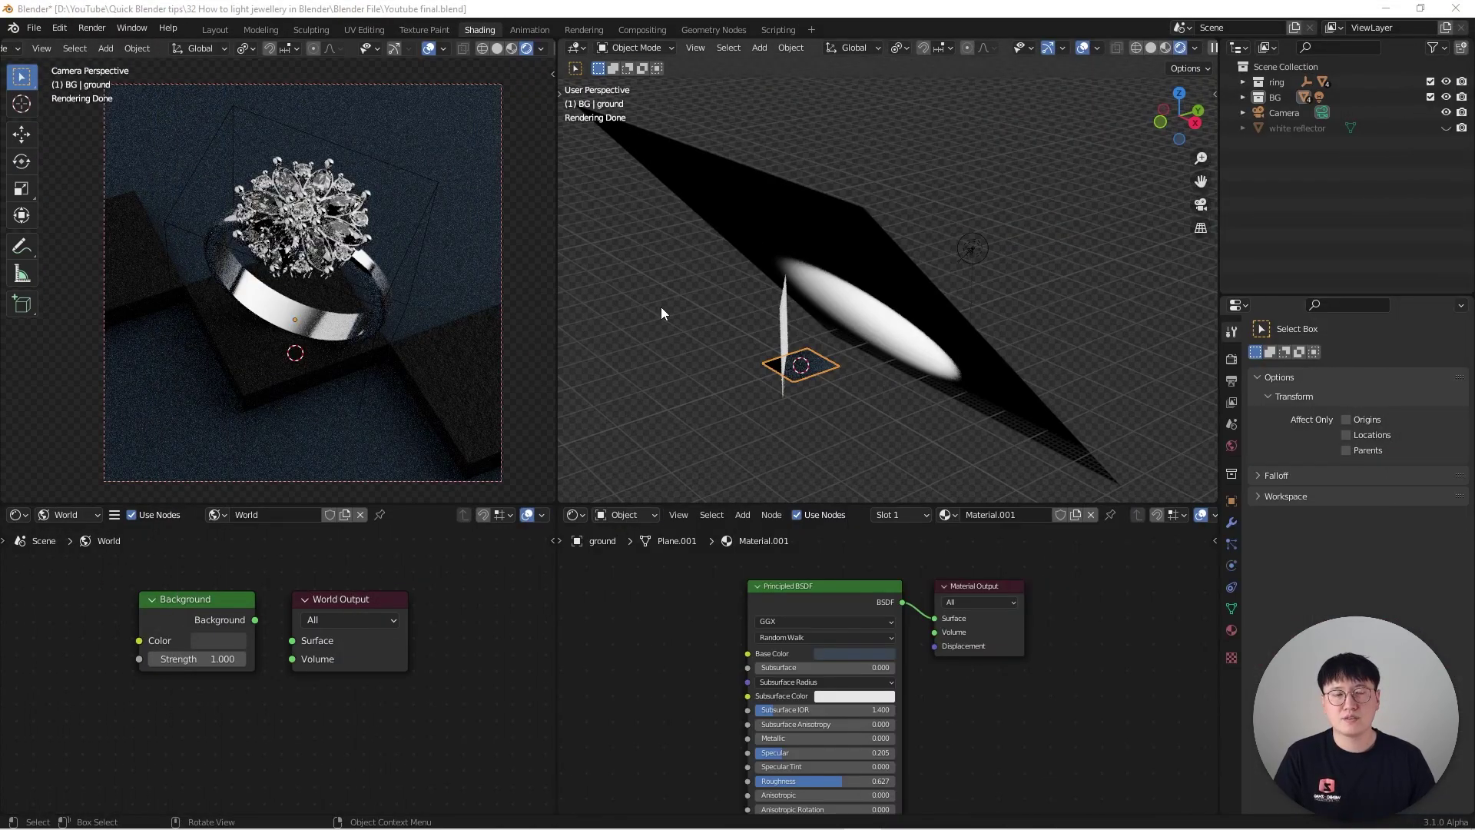
Select the large diffusion plane and list the BG collection's objects in the Outliner.
middle_click_drag(693, 339, 840, 324)
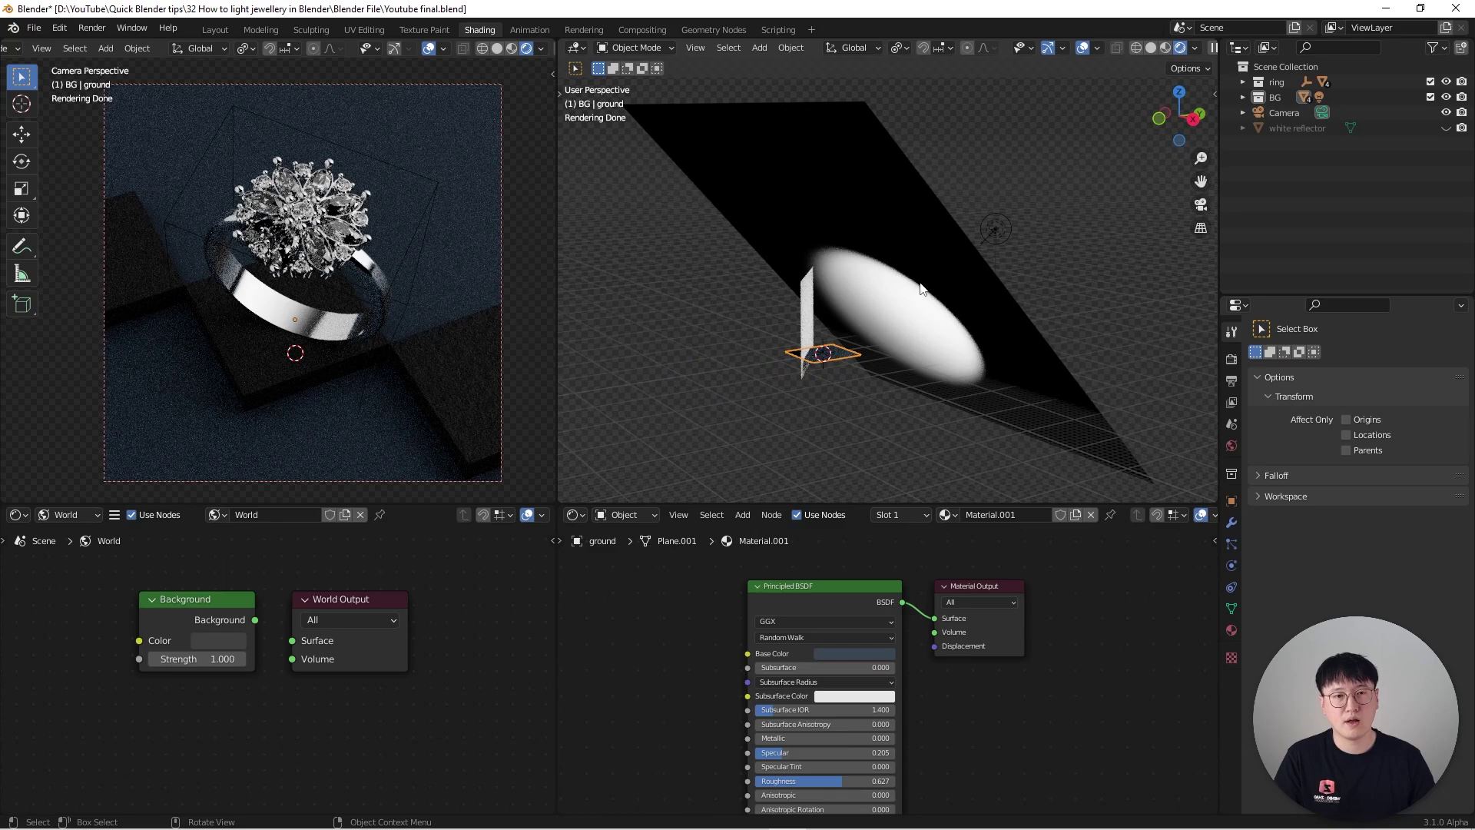
left_click(883, 223)
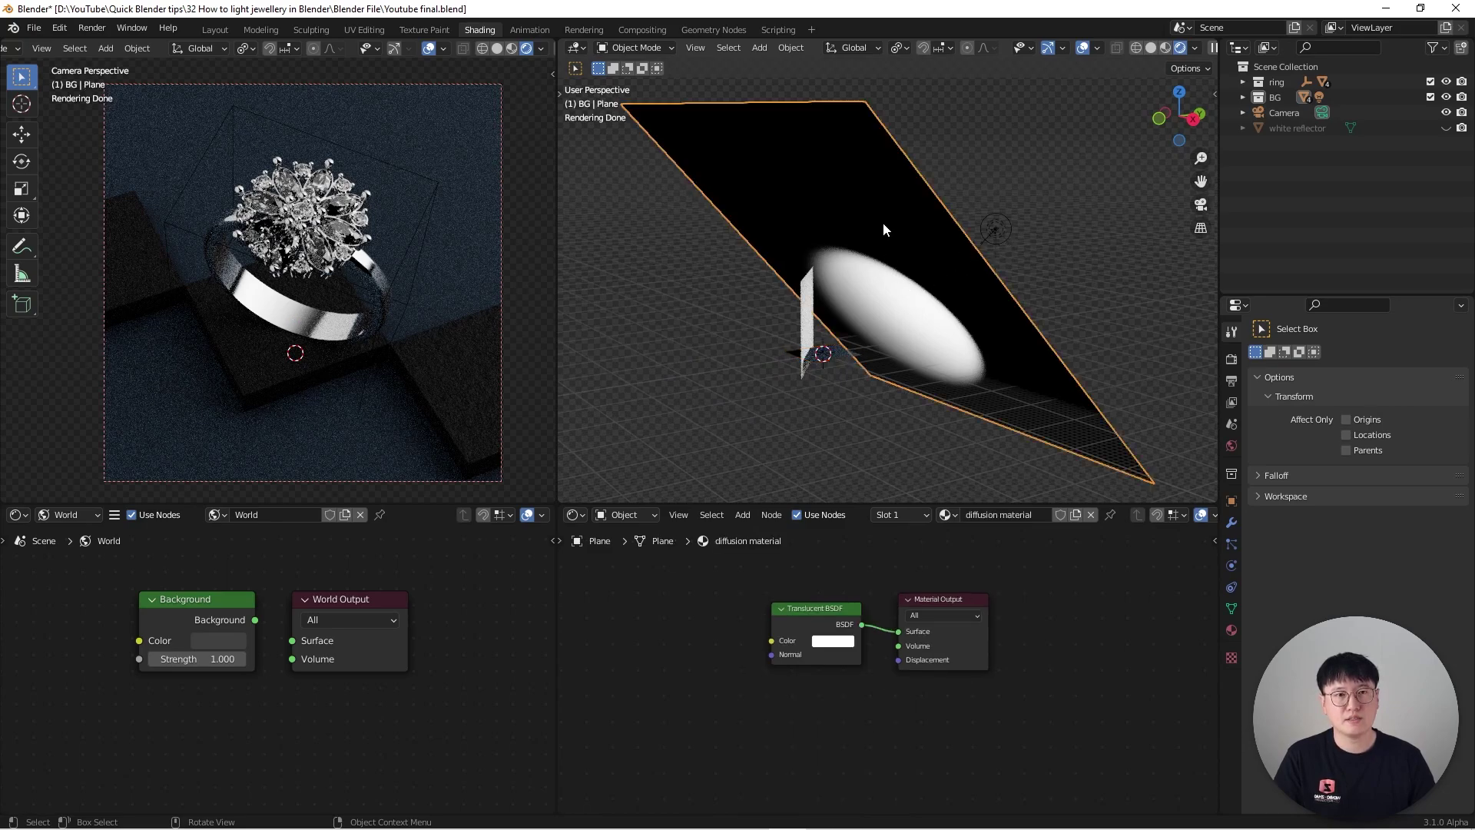
left_click(1242, 97)
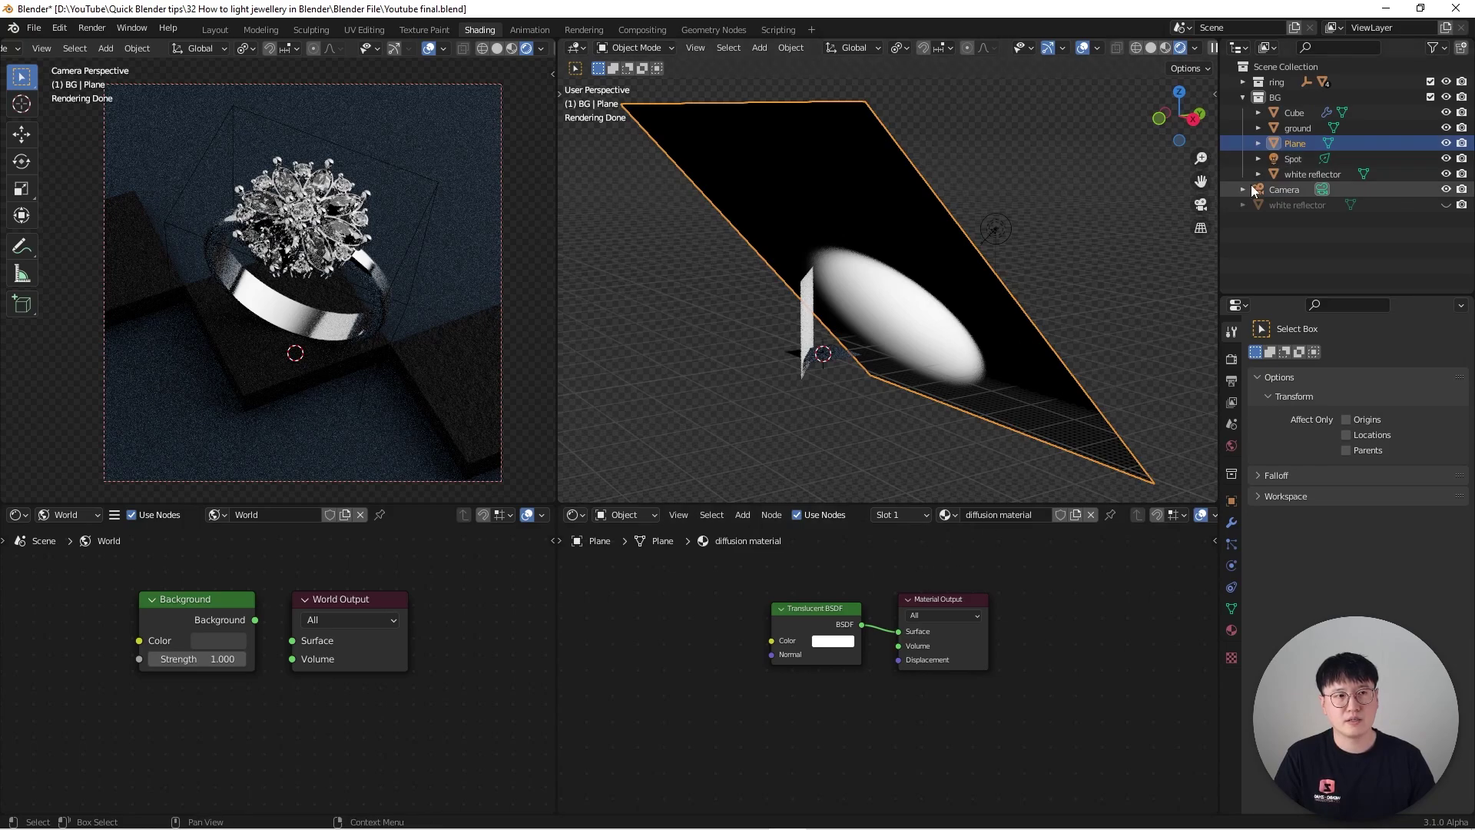
Check the white Translucent BSDF colour, then view the plane edge-on in Solid shading.
scroll(808, 665, "up", 2)
scroll(801, 679, "up", 2)
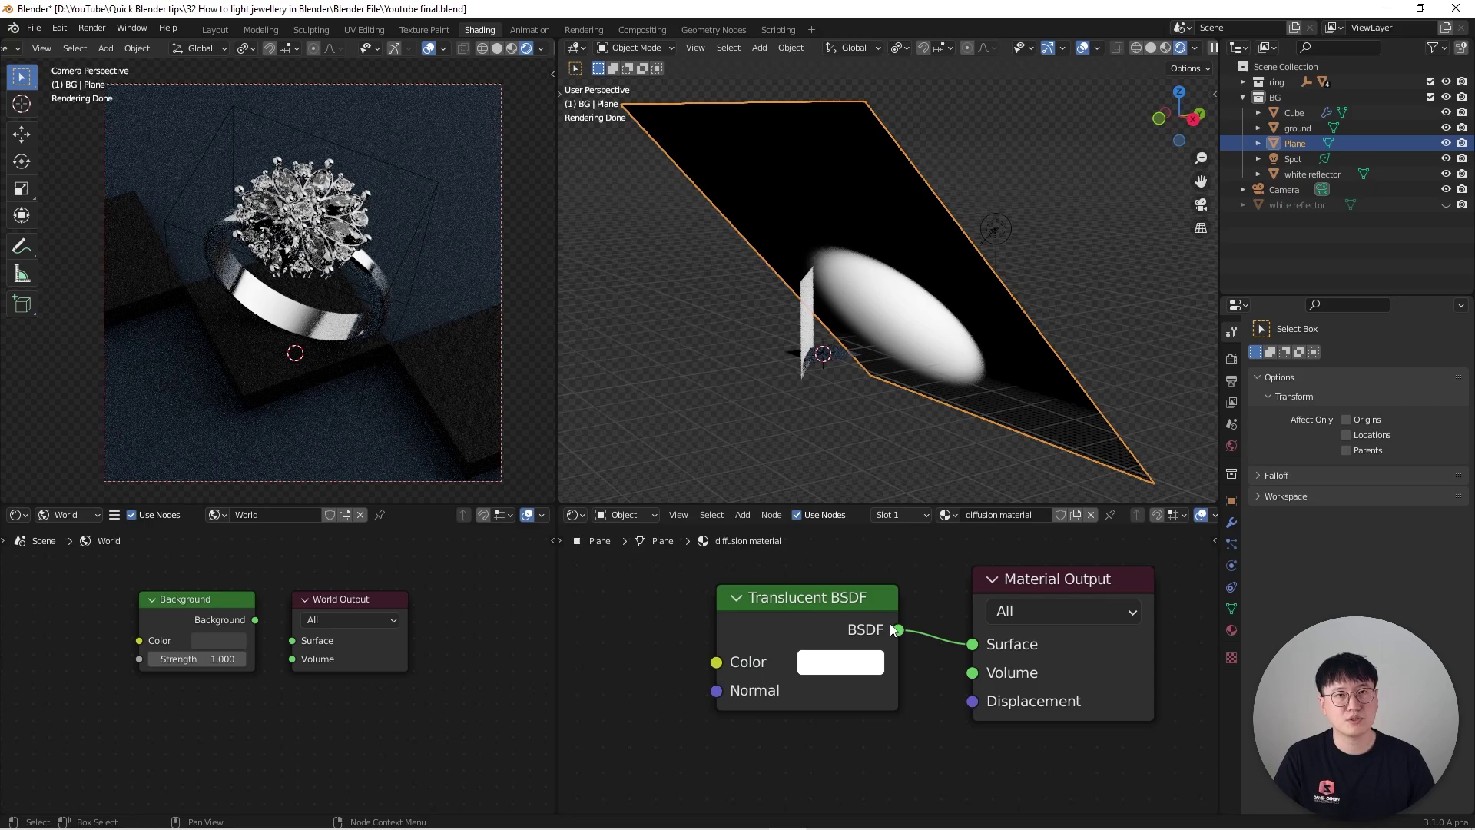
left_click(835, 671)
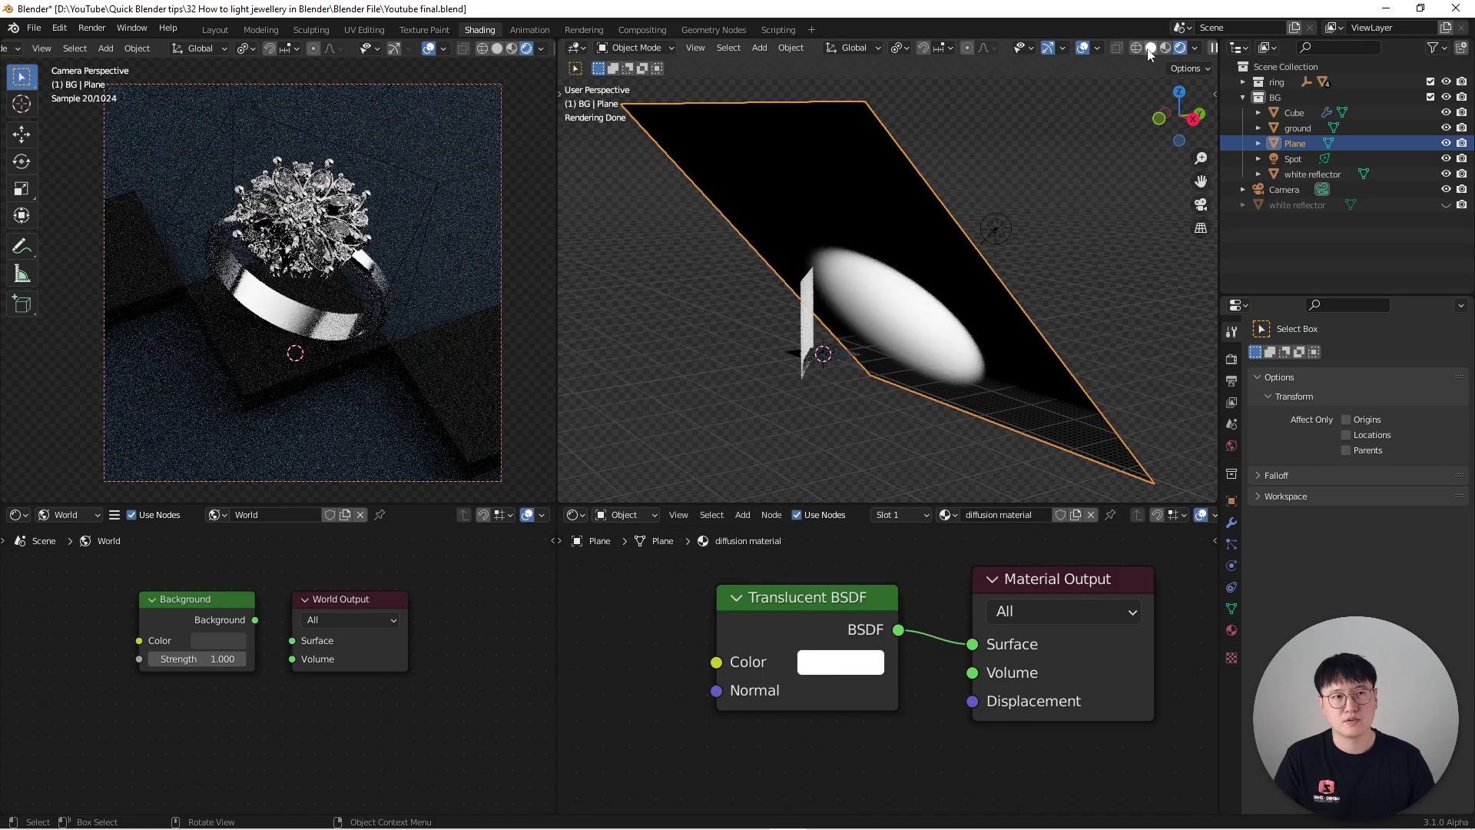
left_click(1150, 49)
mouse_move(1075, 119)
middle_mouse_down()
mouse_move(851, 283)
mouse_move(824, 251)
mouse_move(863, 238)
mouse_move(856, 257)
mouse_move(883, 231)
middle_mouse_up()
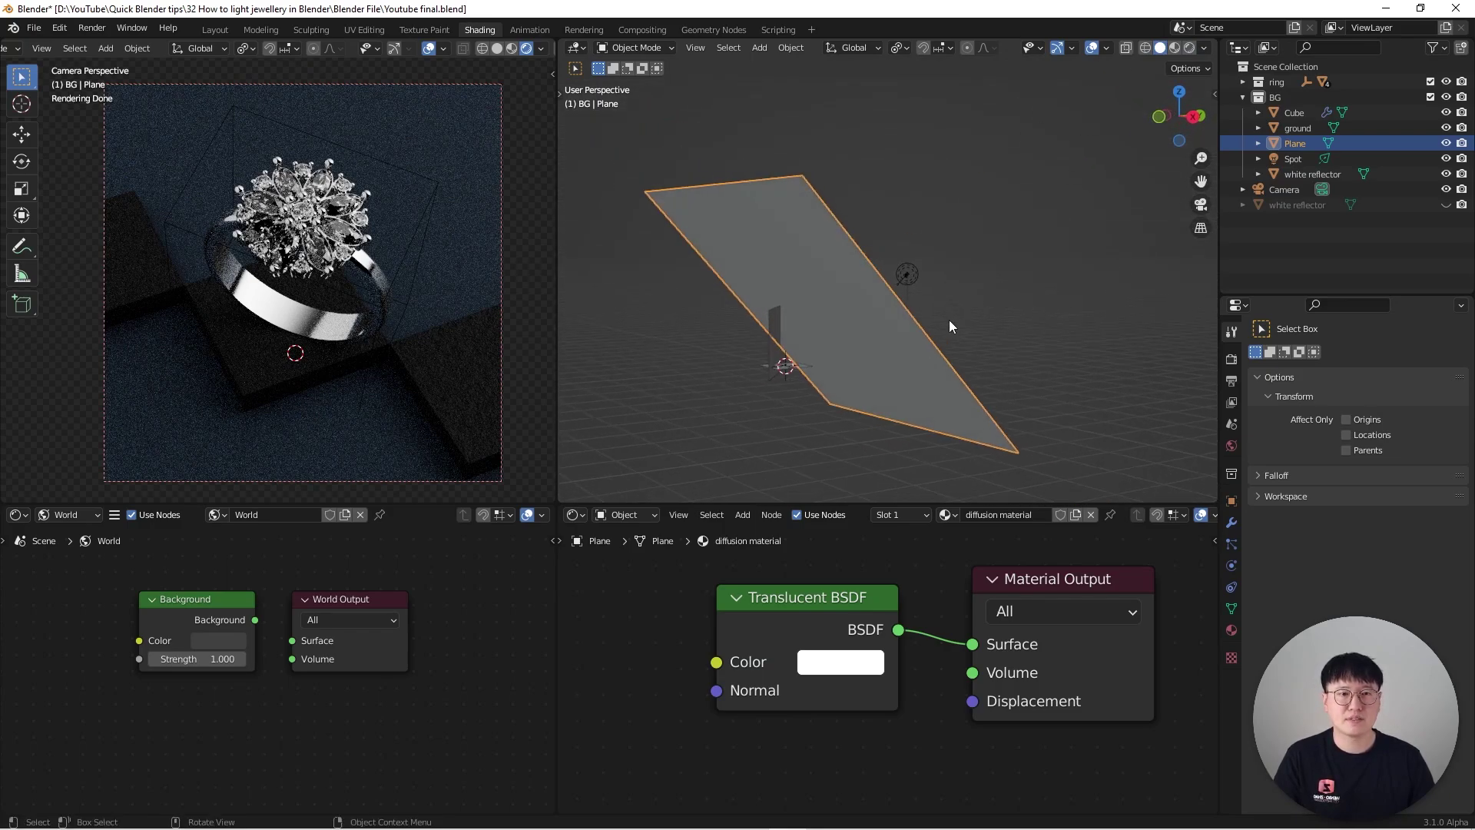
Select the spot light and show its light settings (6 MW, 73.8°).
left_click(907, 274)
middle_click_drag(945, 283, 918, 305)
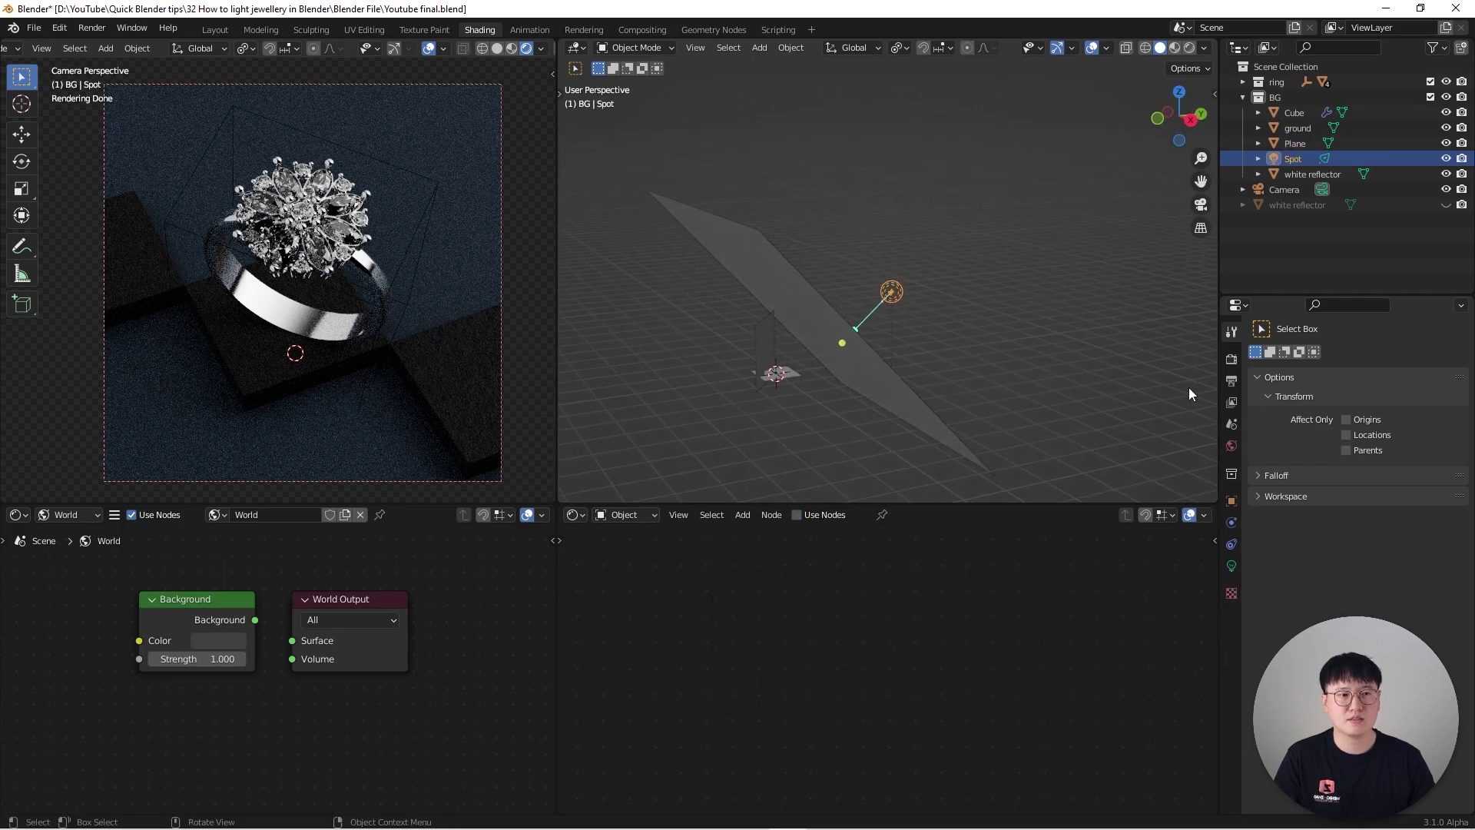
left_click(1231, 566)
Switch to Rendered shading and frame the spotlit diffusion plane from another angle.
left_click(1189, 47)
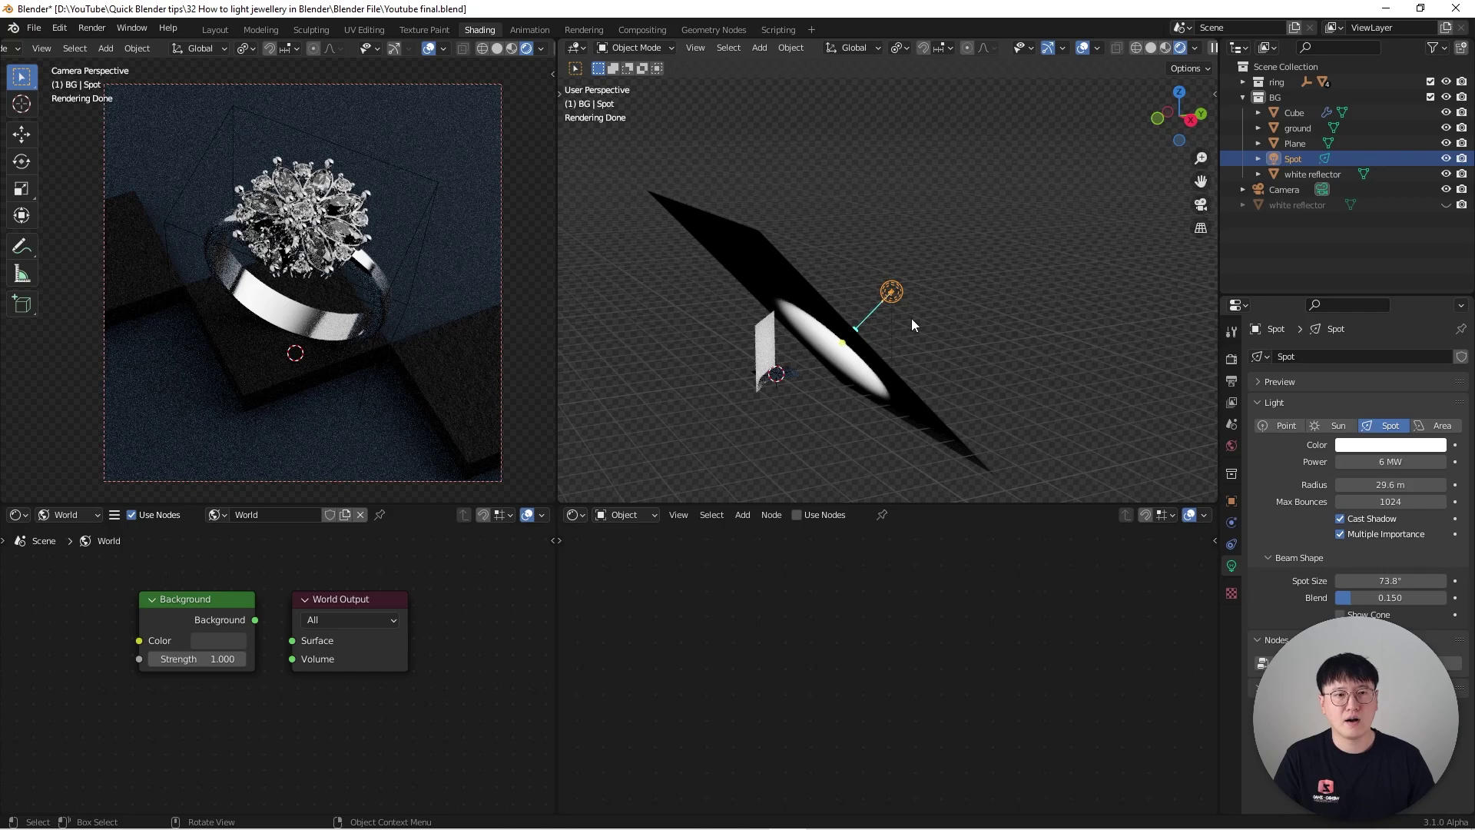
scroll(908, 321, "up", 2)
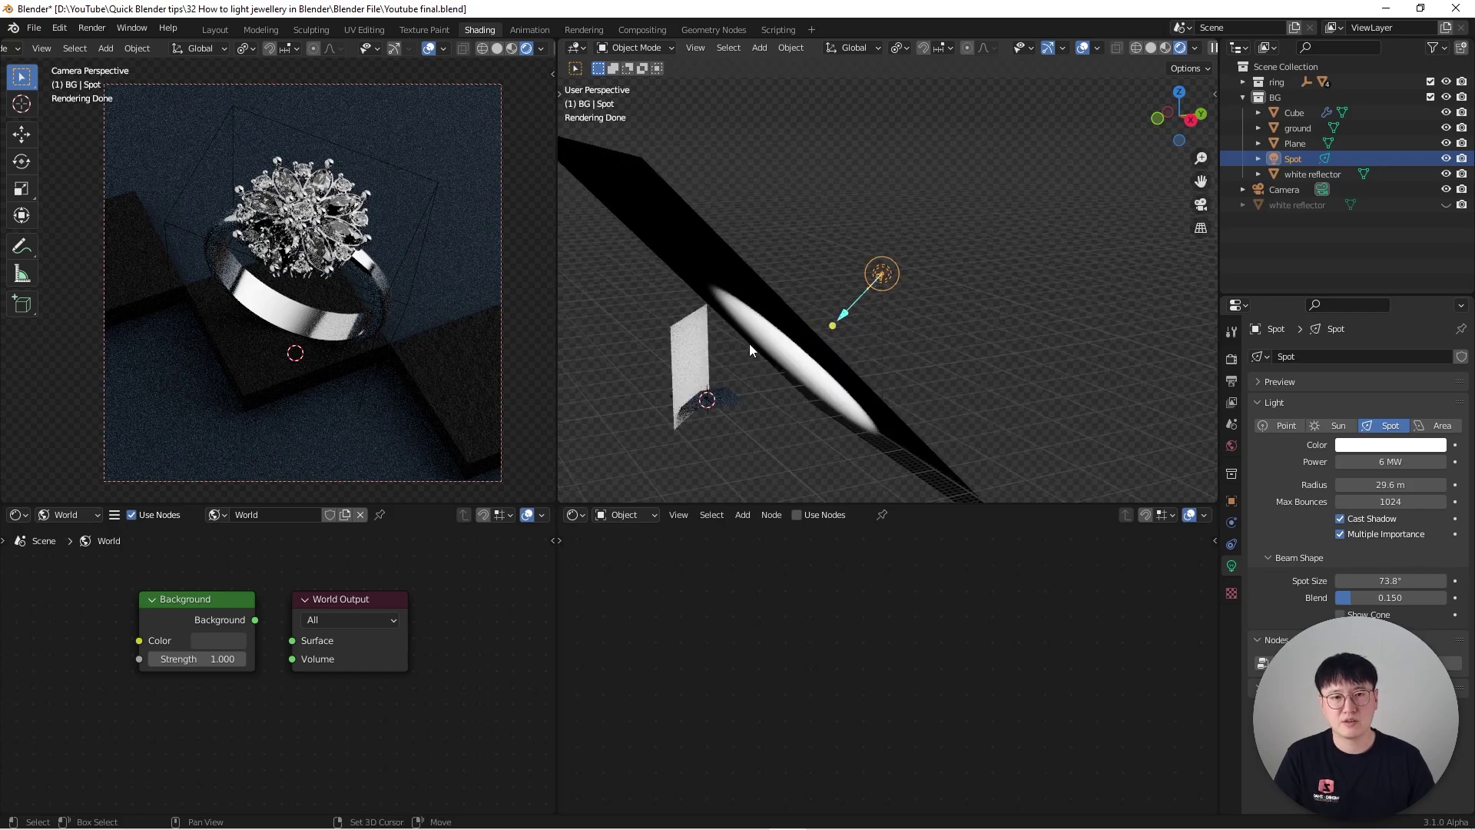
middle_click_drag(749, 343, 845, 294, "shift")
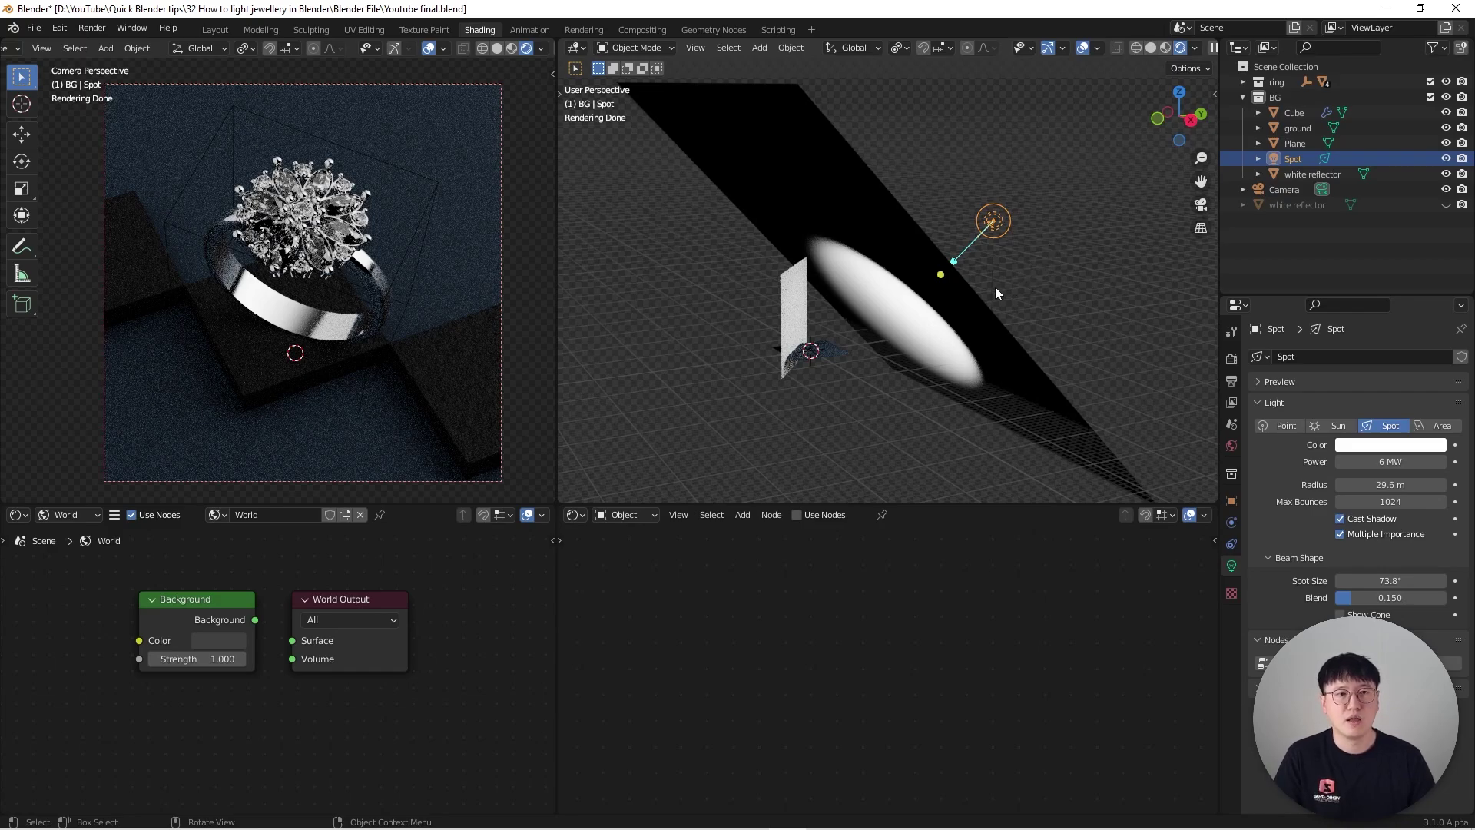
middle_click_drag(994, 287, 739, 327)
Select the diffusion plane and orbit until its bright spotlight oval faces the view.
left_click(661, 237)
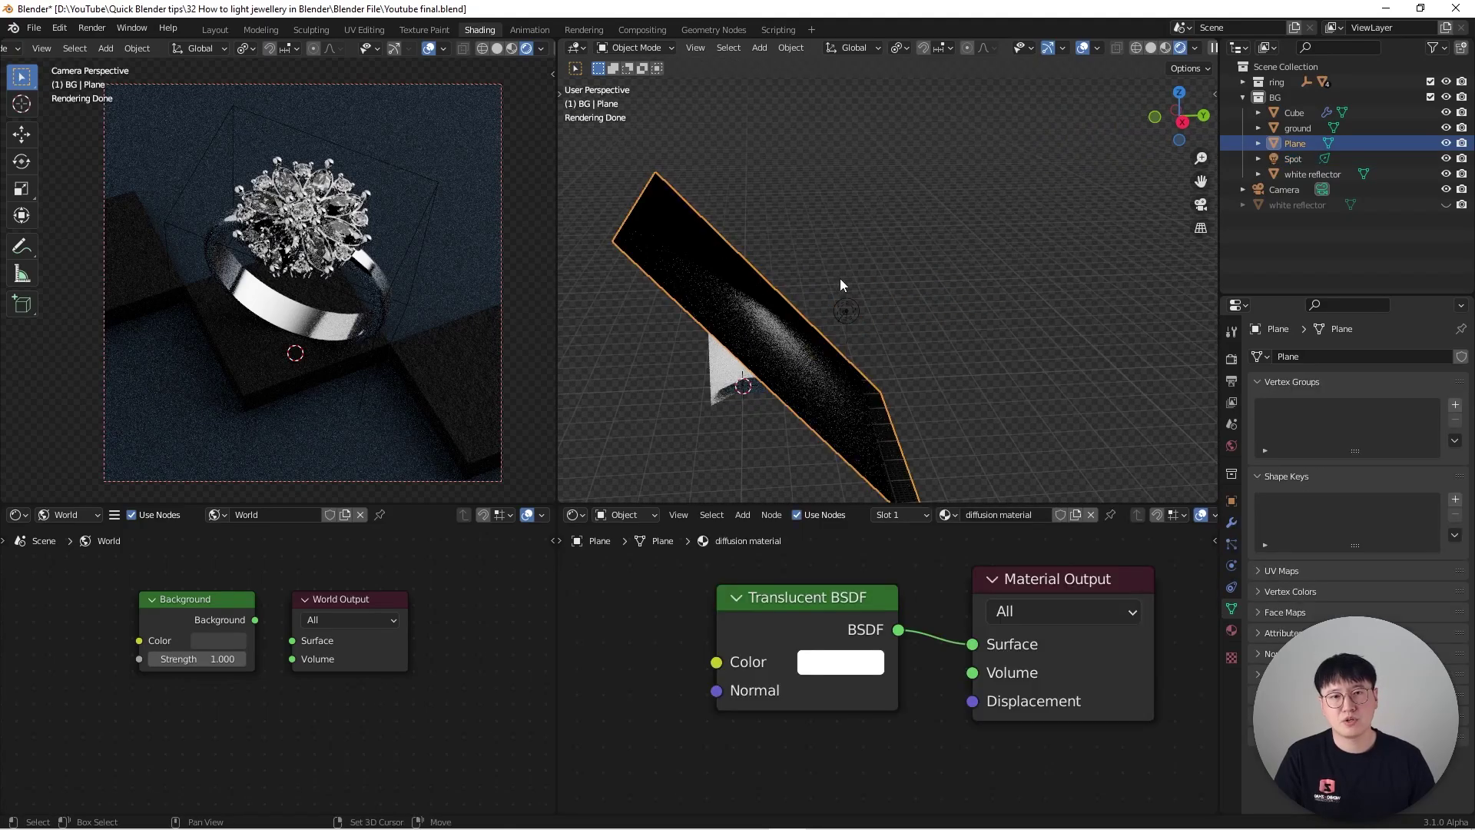
middle_click_drag(840, 278, 928, 261, "shift")
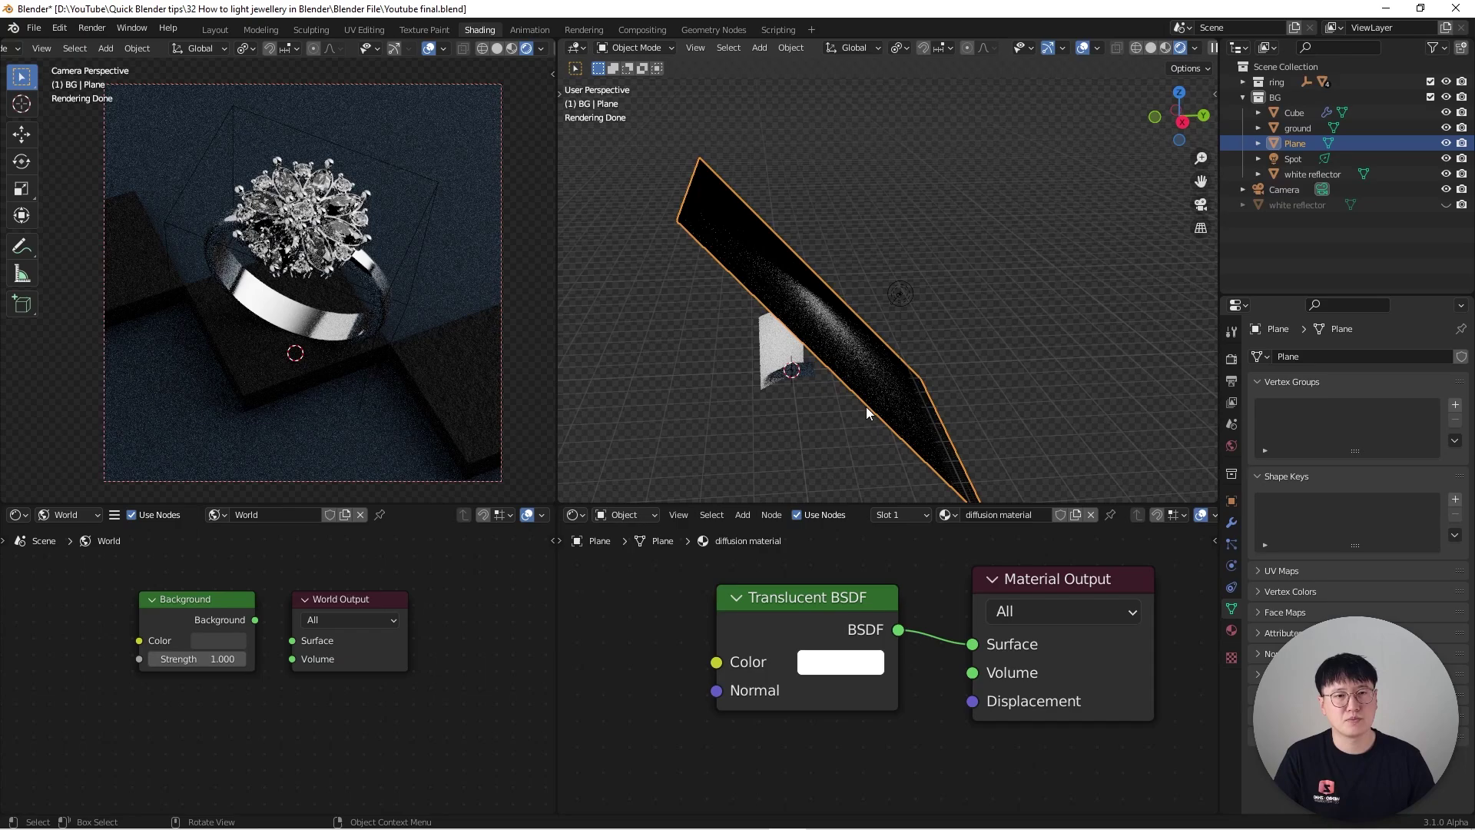
middle_click_drag(916, 395, 895, 343)
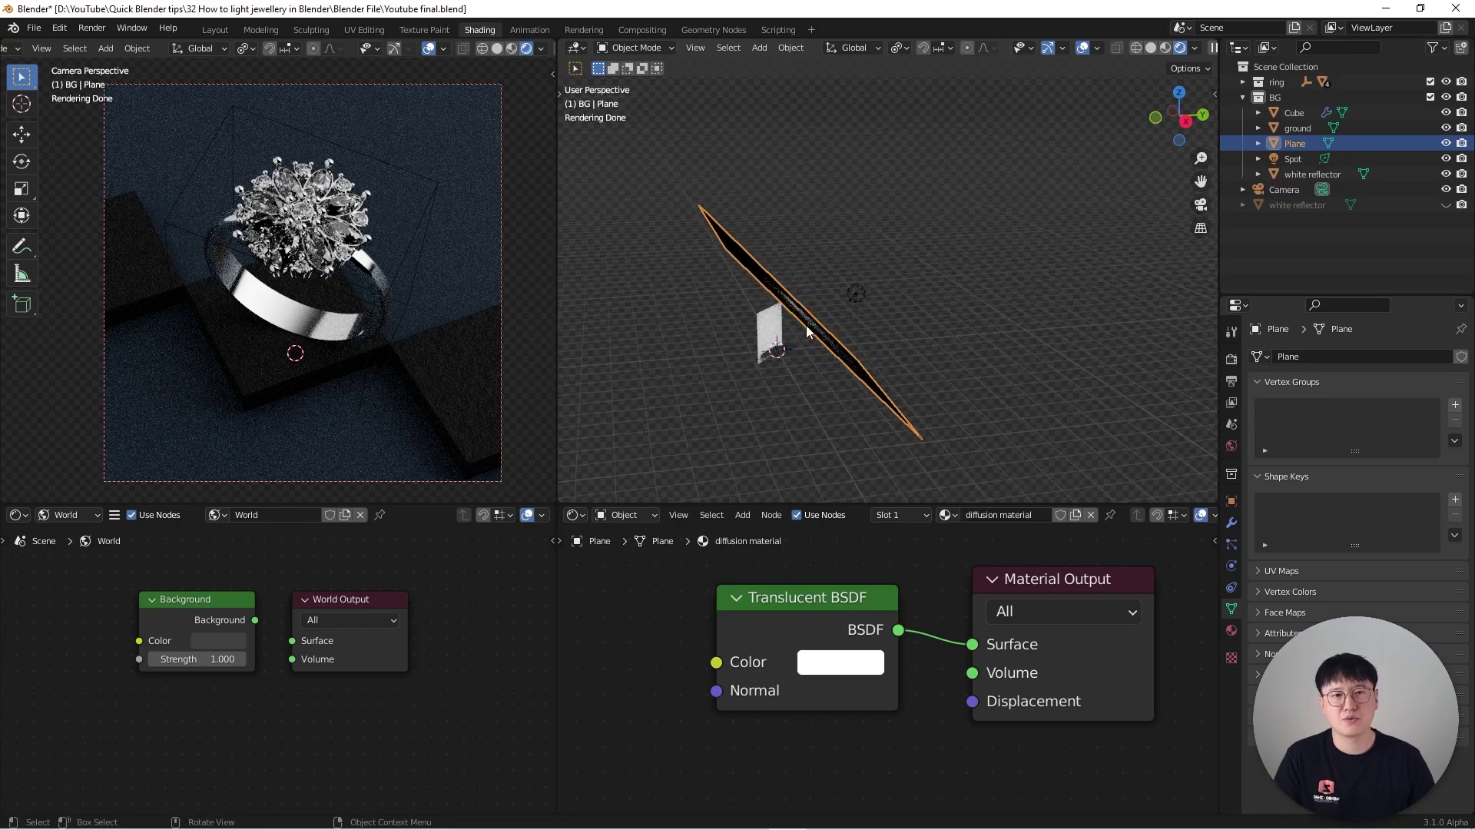
scroll(805, 325, "up", 2)
middle_click_drag(806, 330, 936, 292)
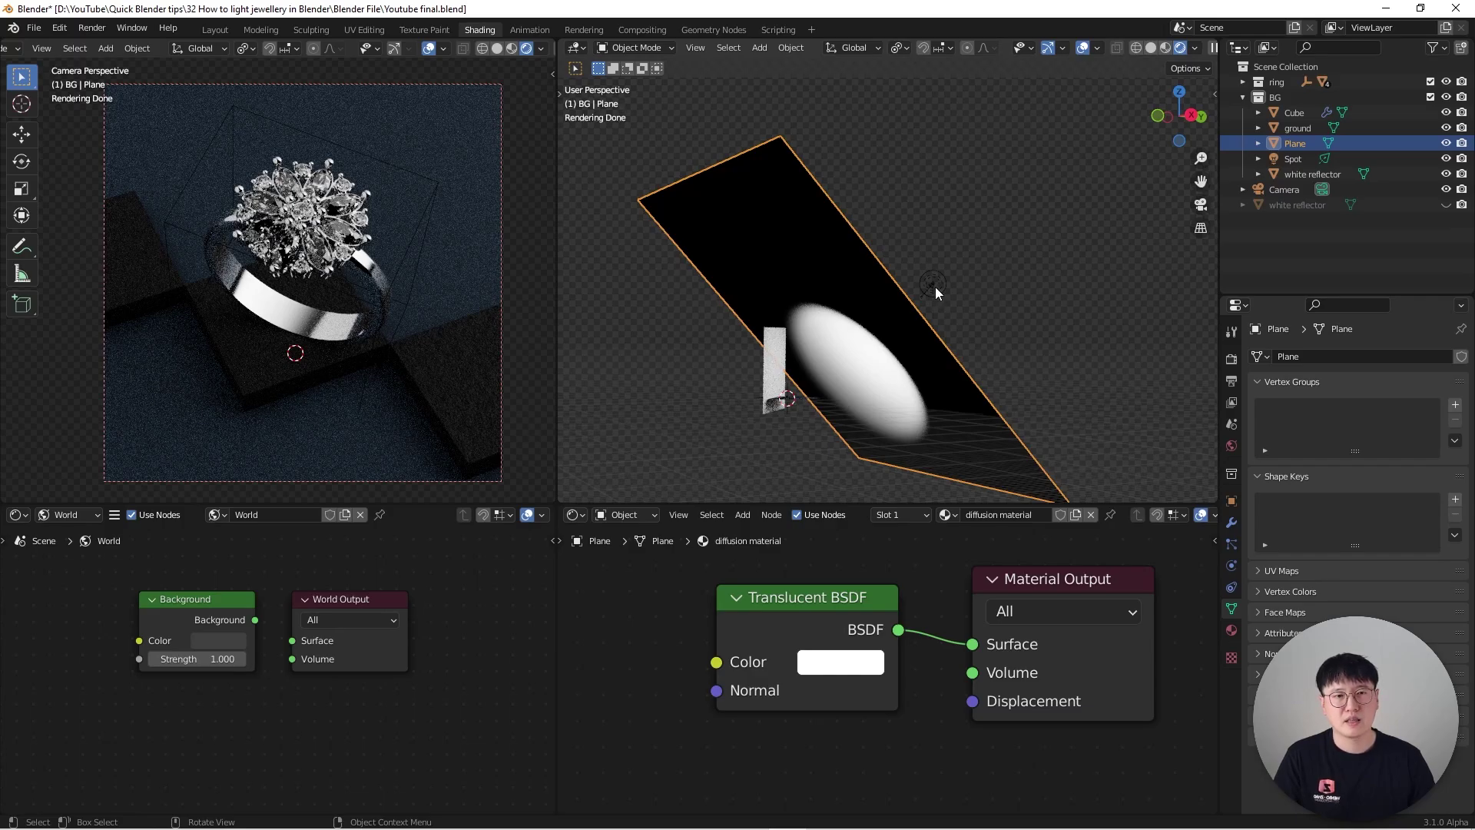
Select the spot light and orbit below the plane to see the lit spot.
left_click(934, 287)
scroll(860, 357, "up", 4)
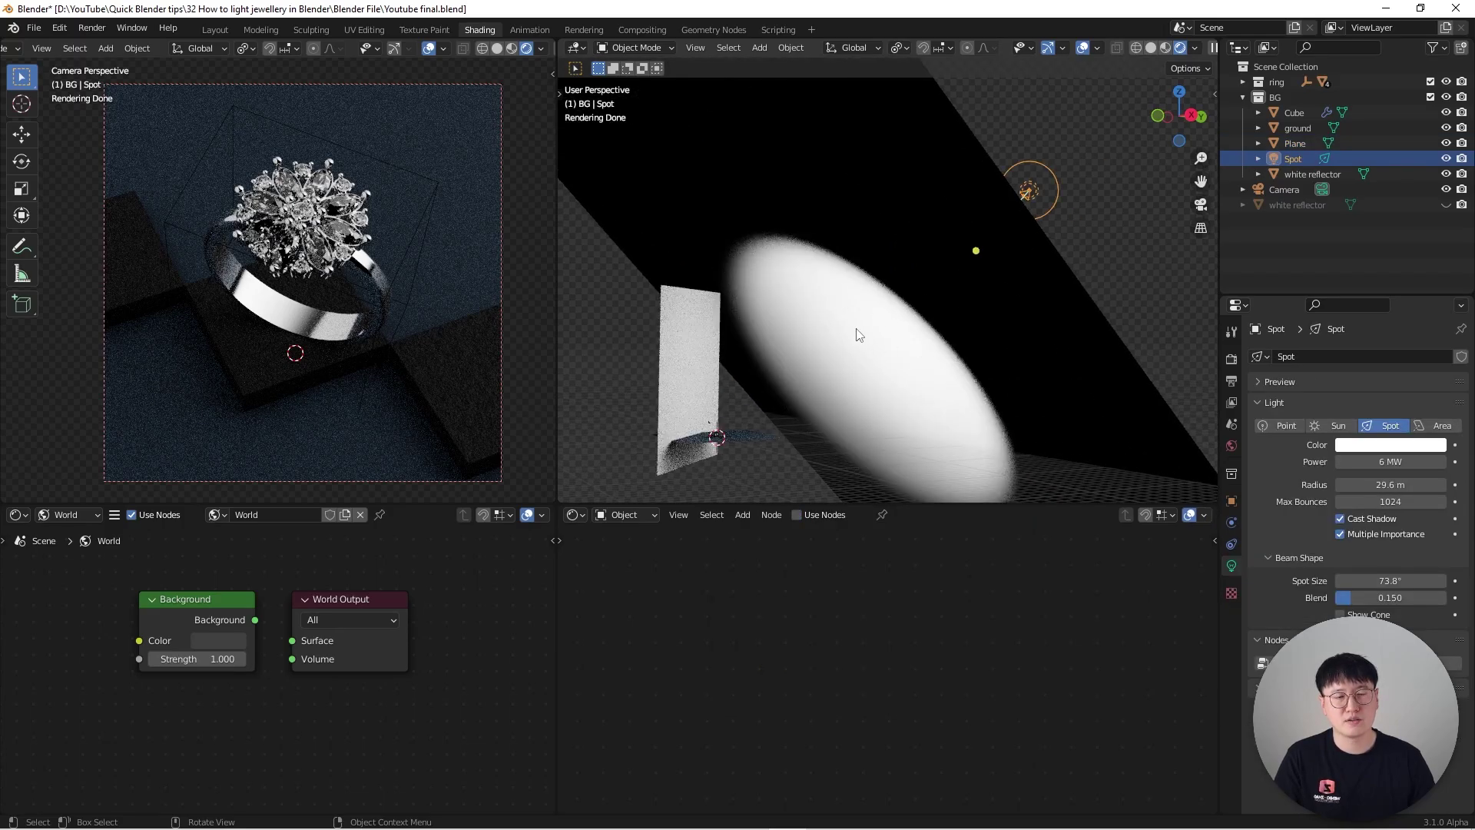
scroll(859, 332, "down", 4)
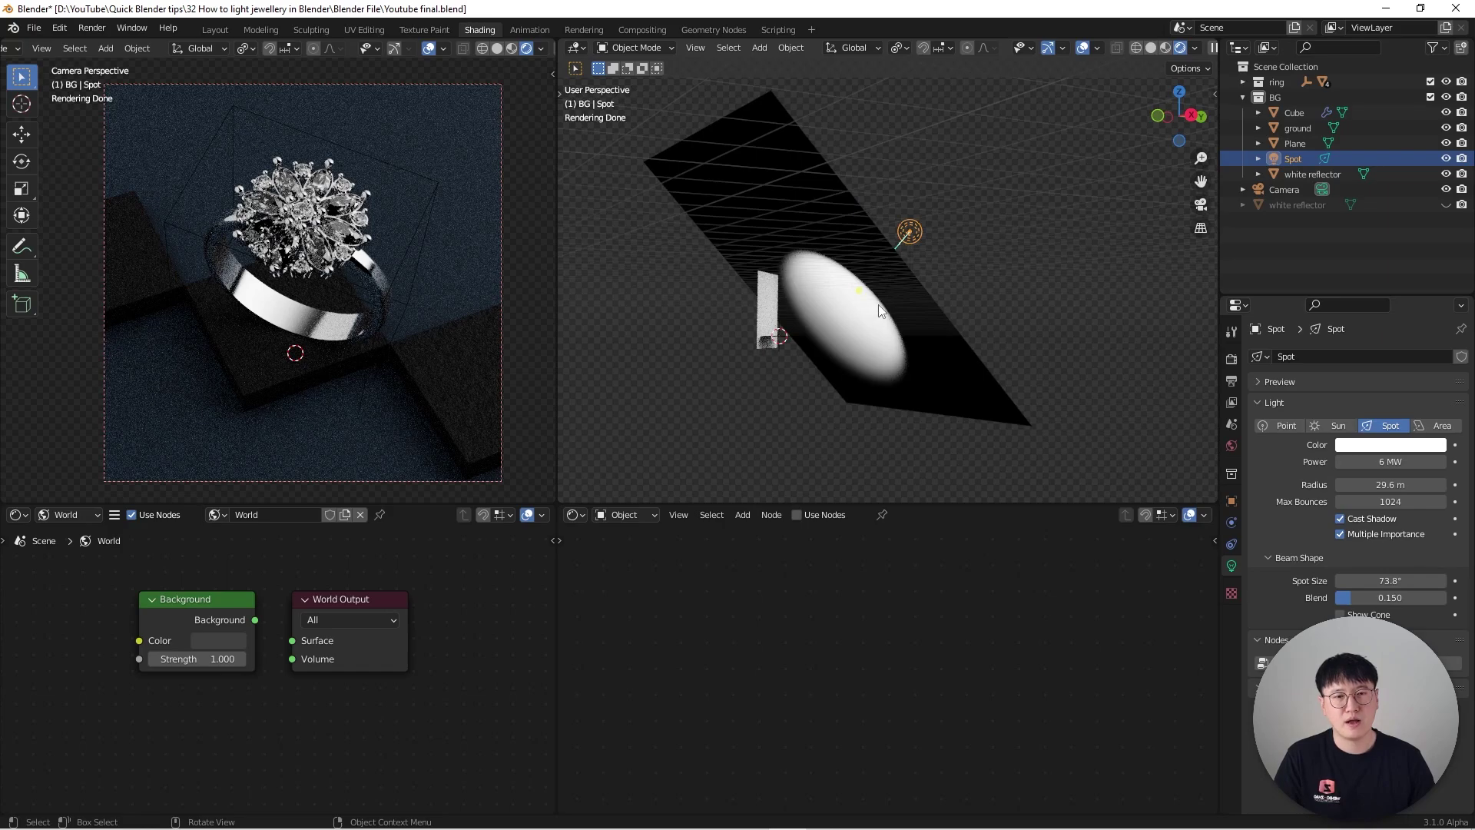
middle_click_drag(878, 305, 850, 247)
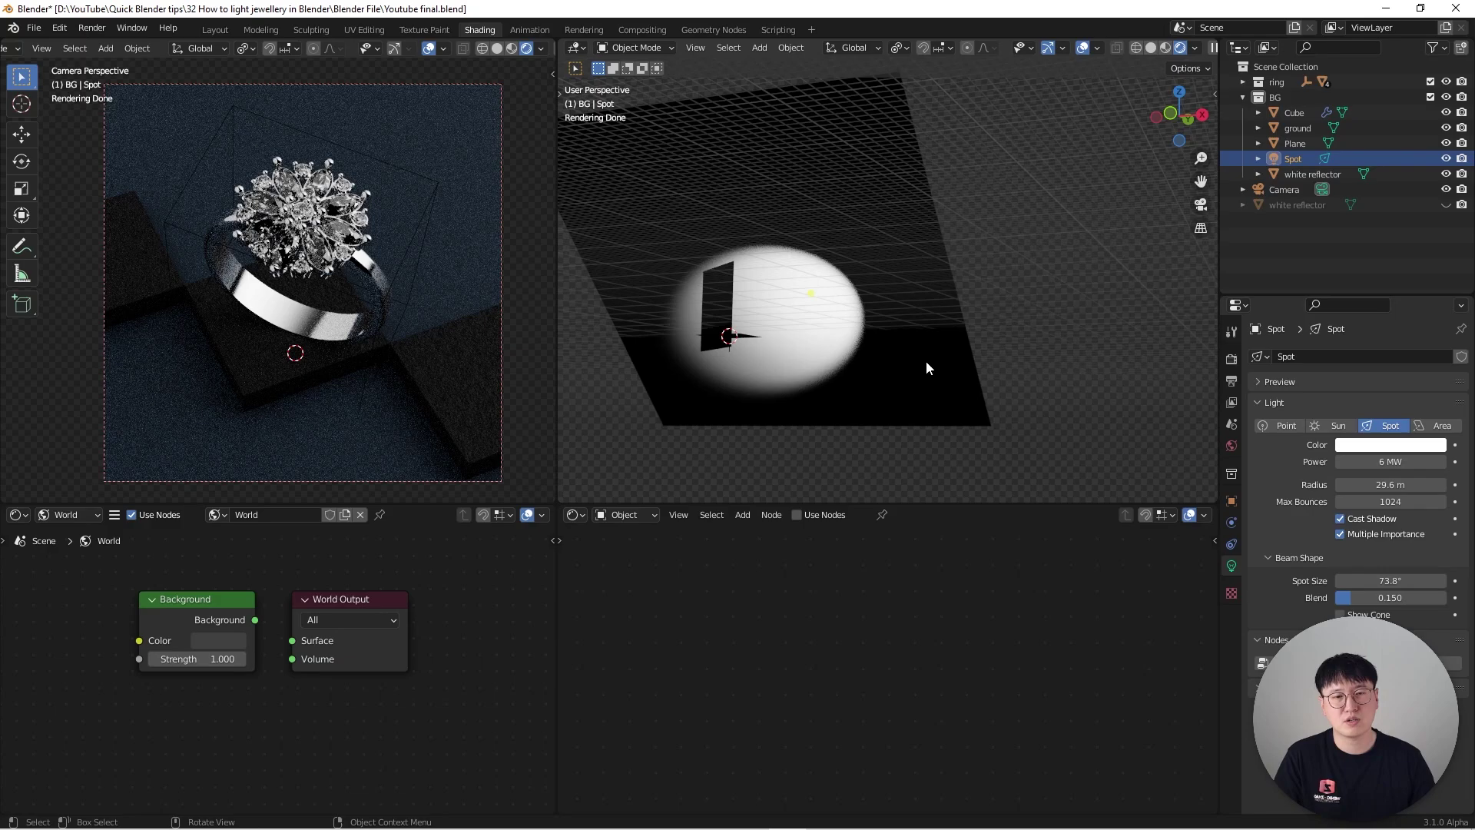
middle_click_drag(925, 361, 864, 303)
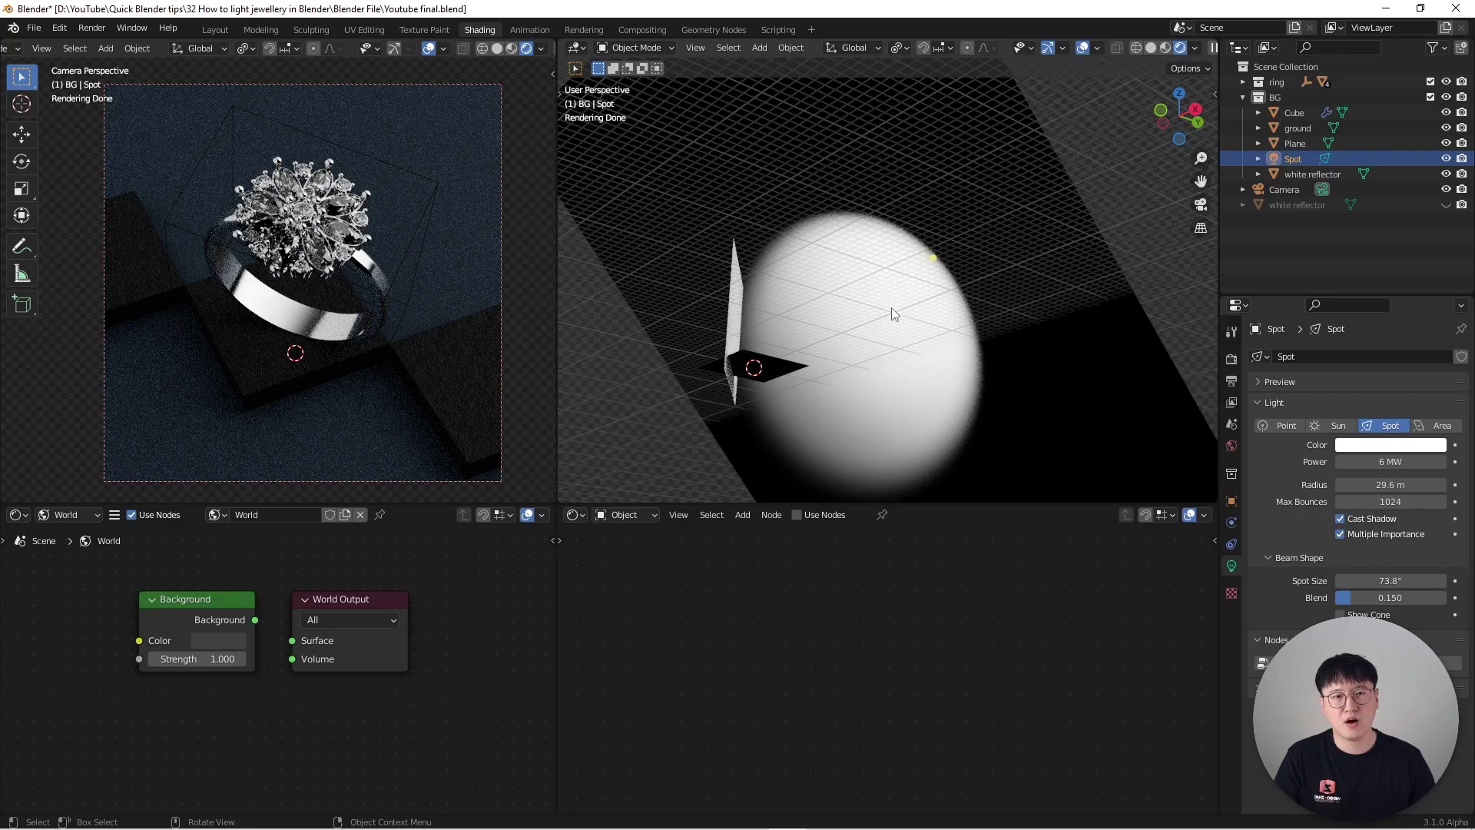
Hide viewport overlays and look down on the plane and spot cone.
left_click(1082, 48)
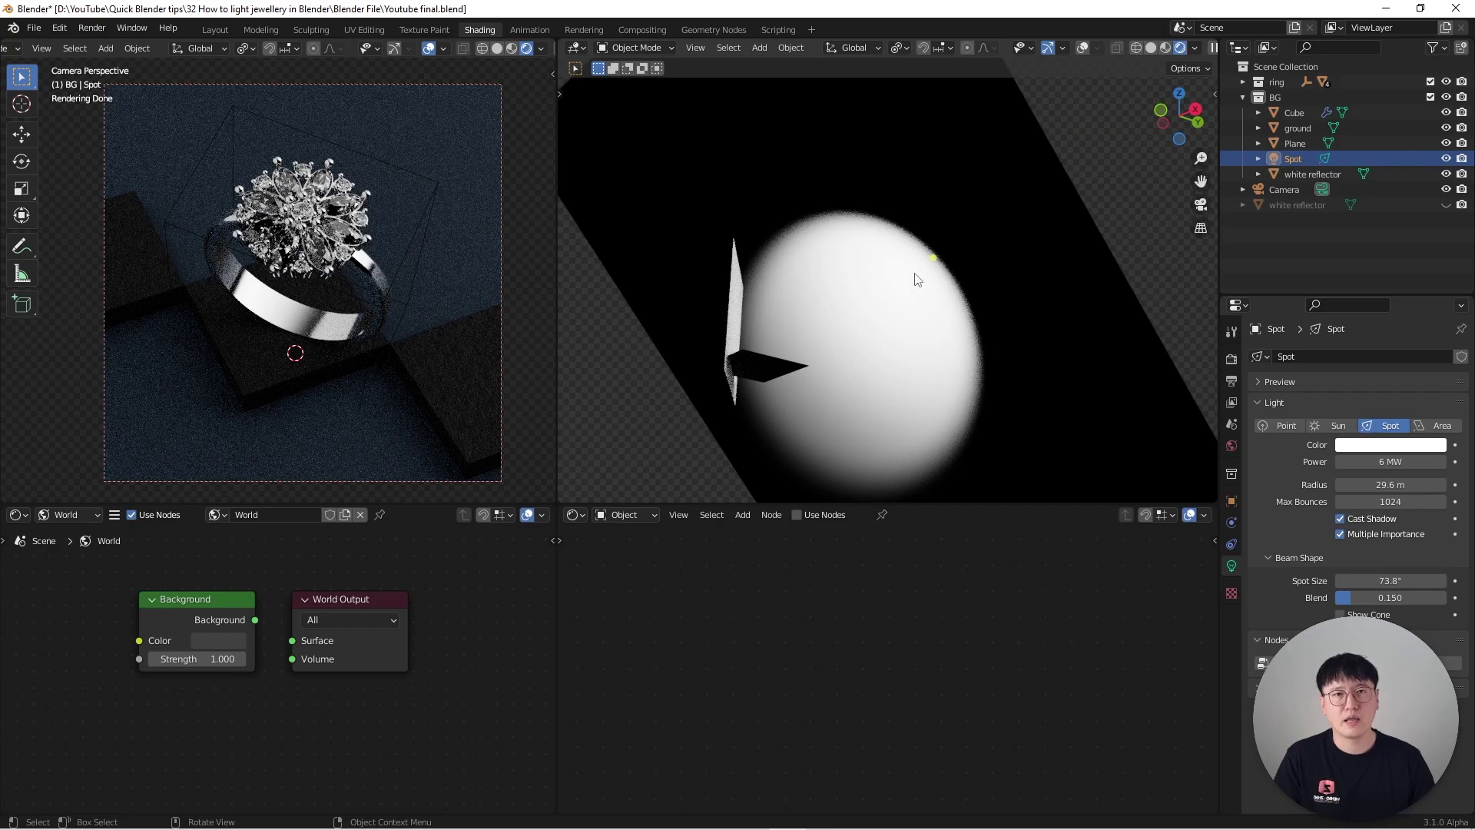
middle_click_drag(985, 293, 899, 252)
left_click(991, 242)
left_click(905, 245)
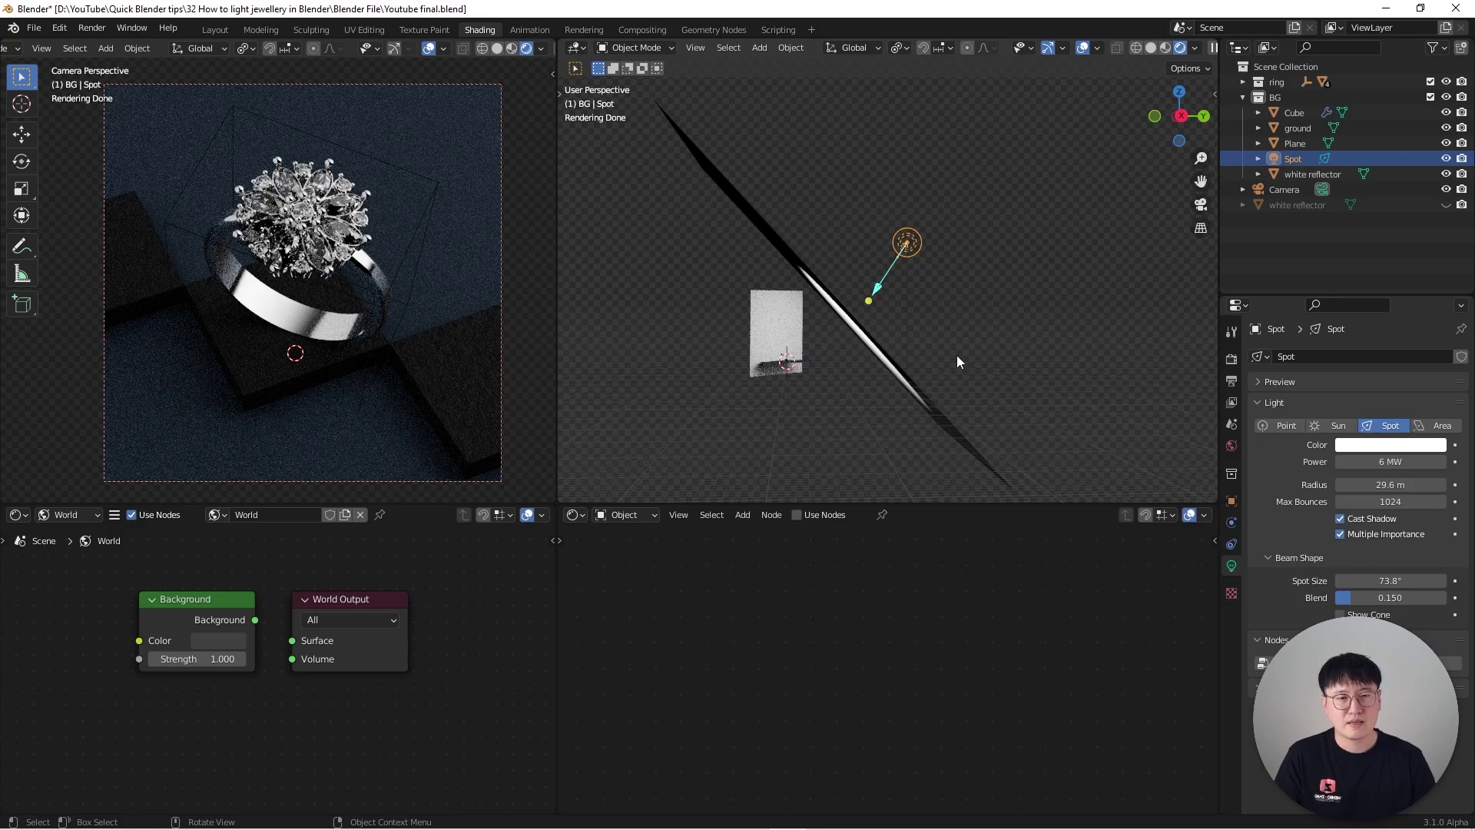
middle_click_drag(956, 355, 1003, 367)
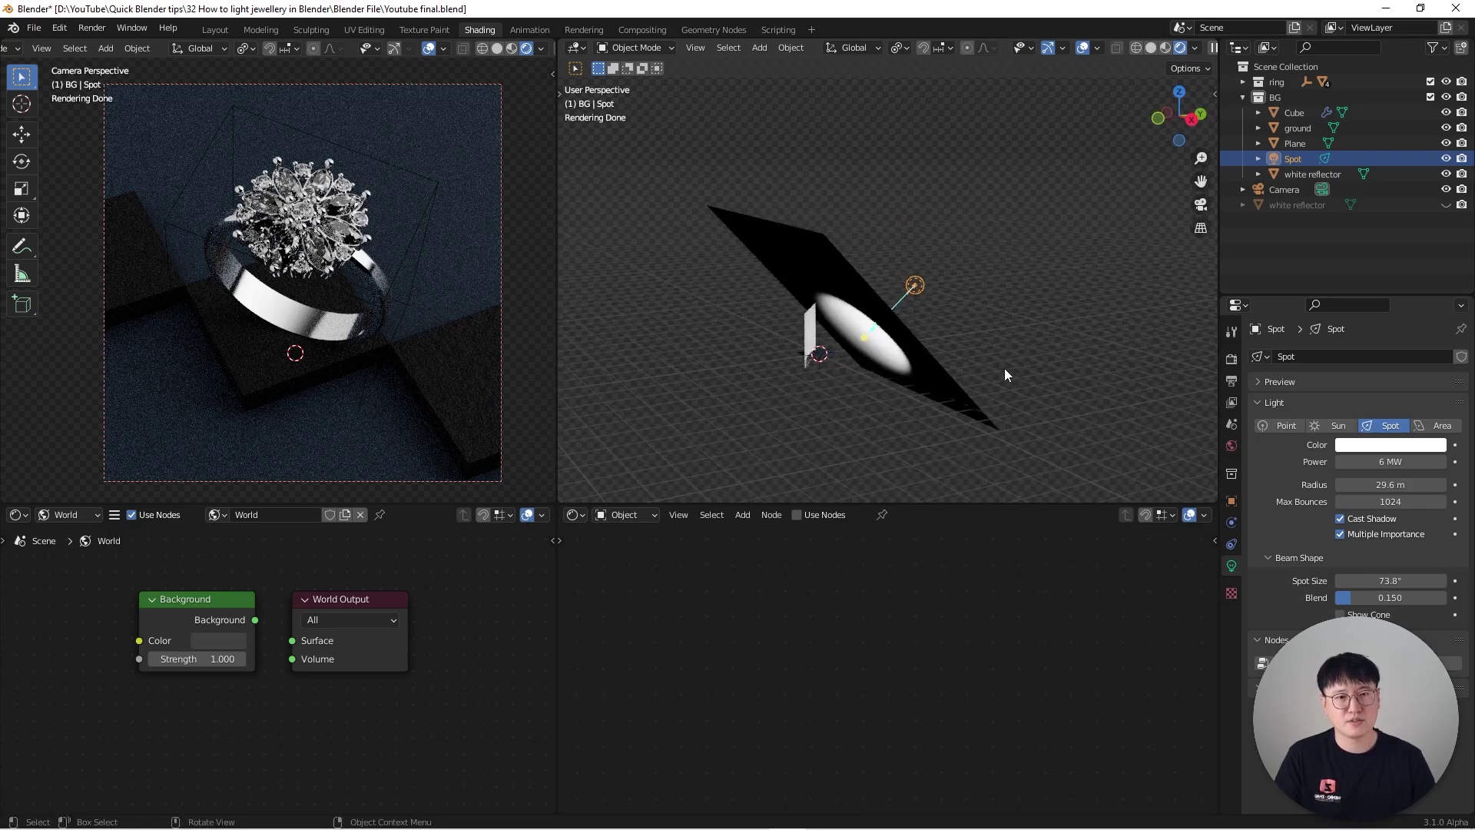
Select the spot light and orbit edge-on toward the white reflector card.
left_click(870, 287)
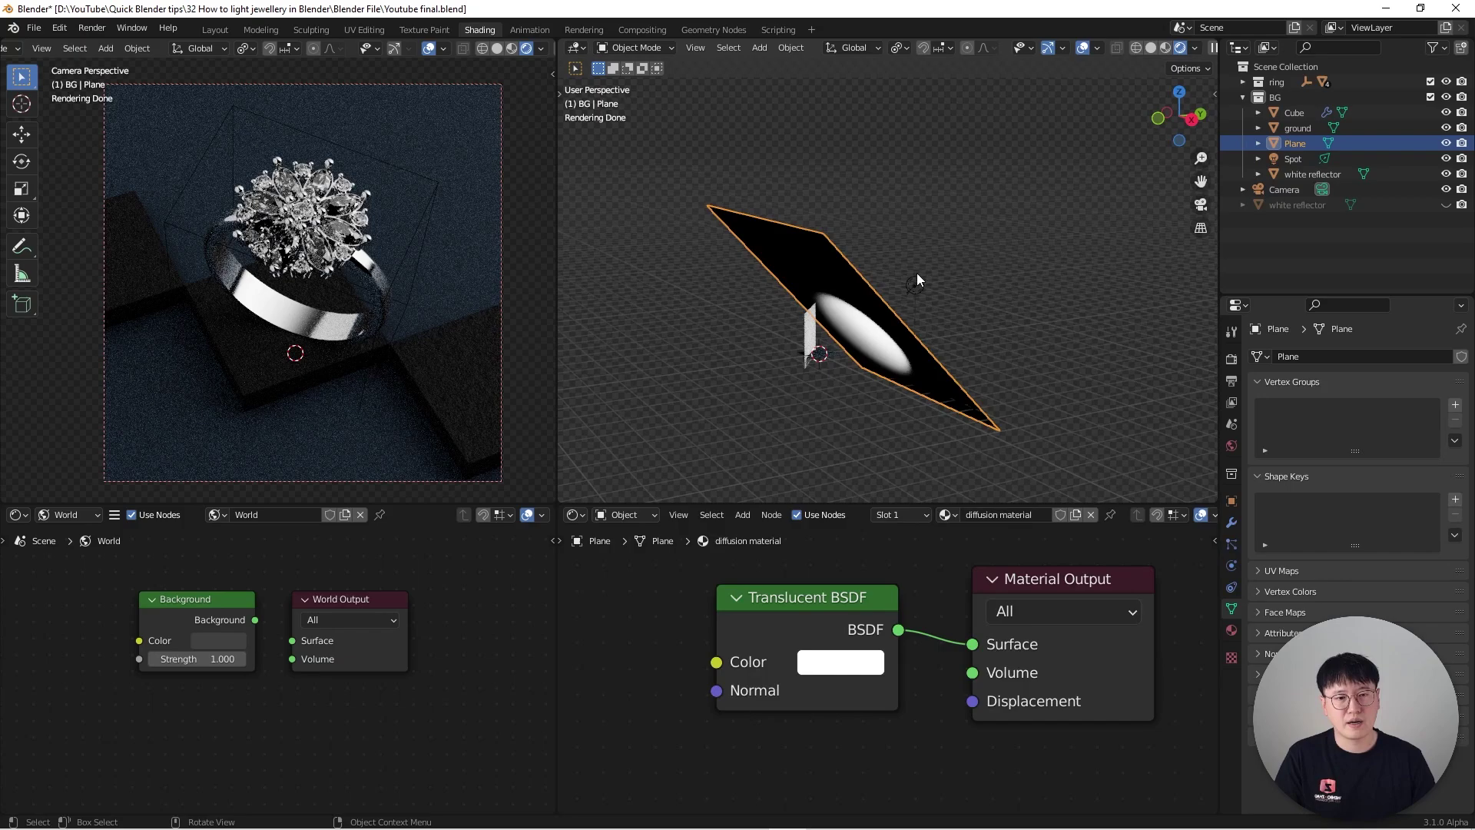
left_click(1034, 205)
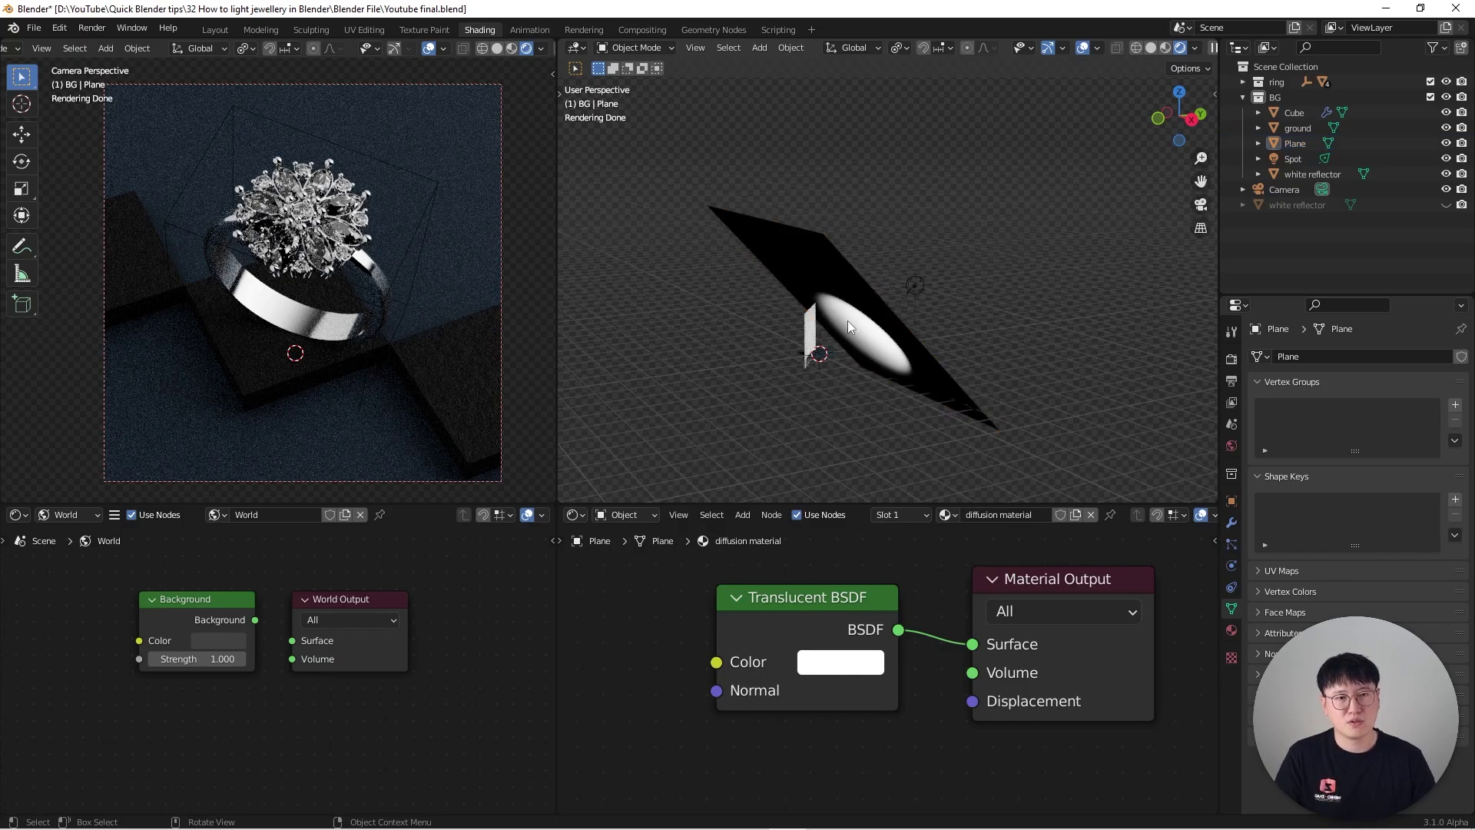
left_click(913, 286)
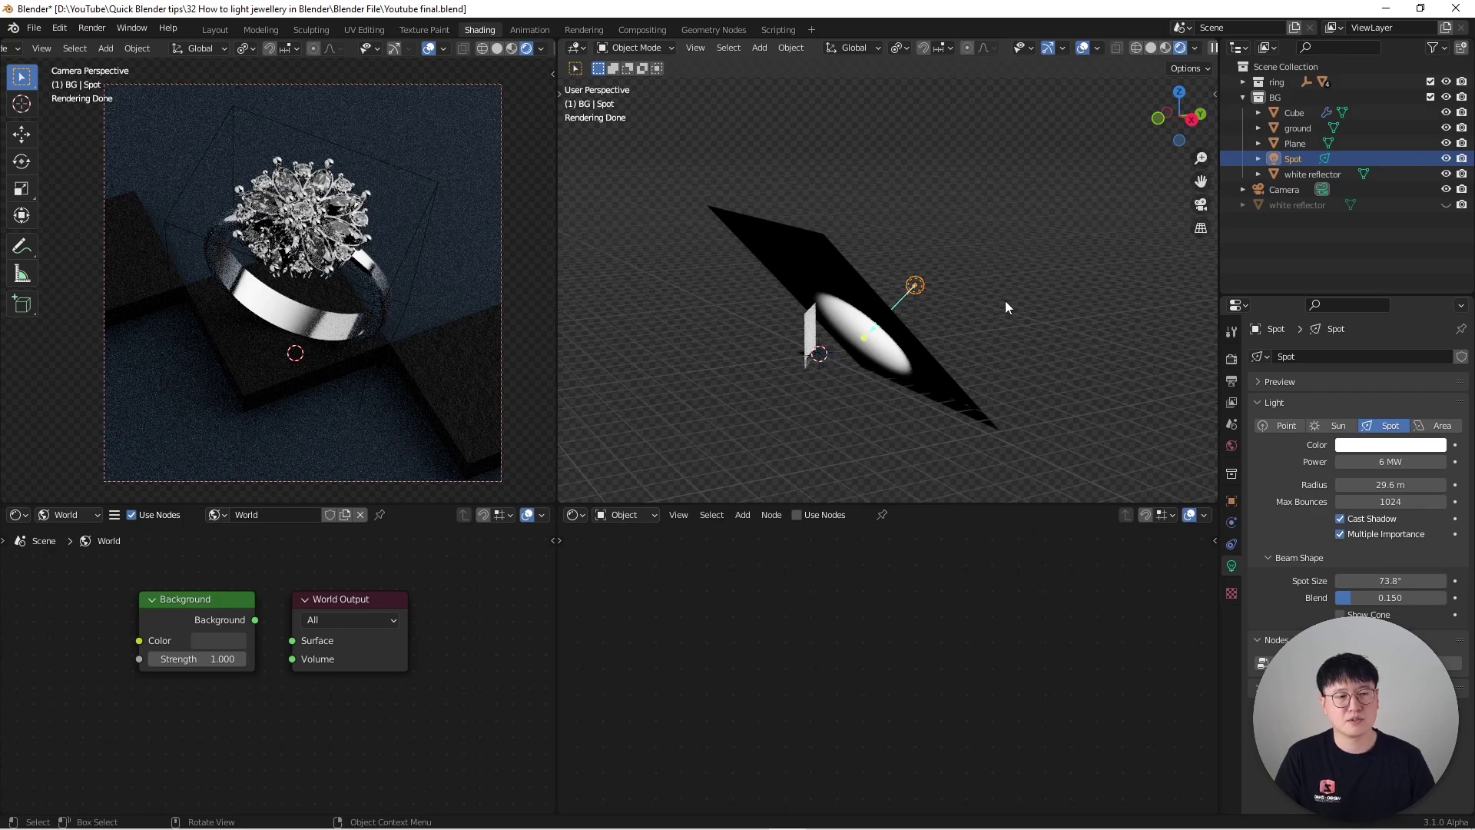
middle_click_drag(1003, 306, 956, 297)
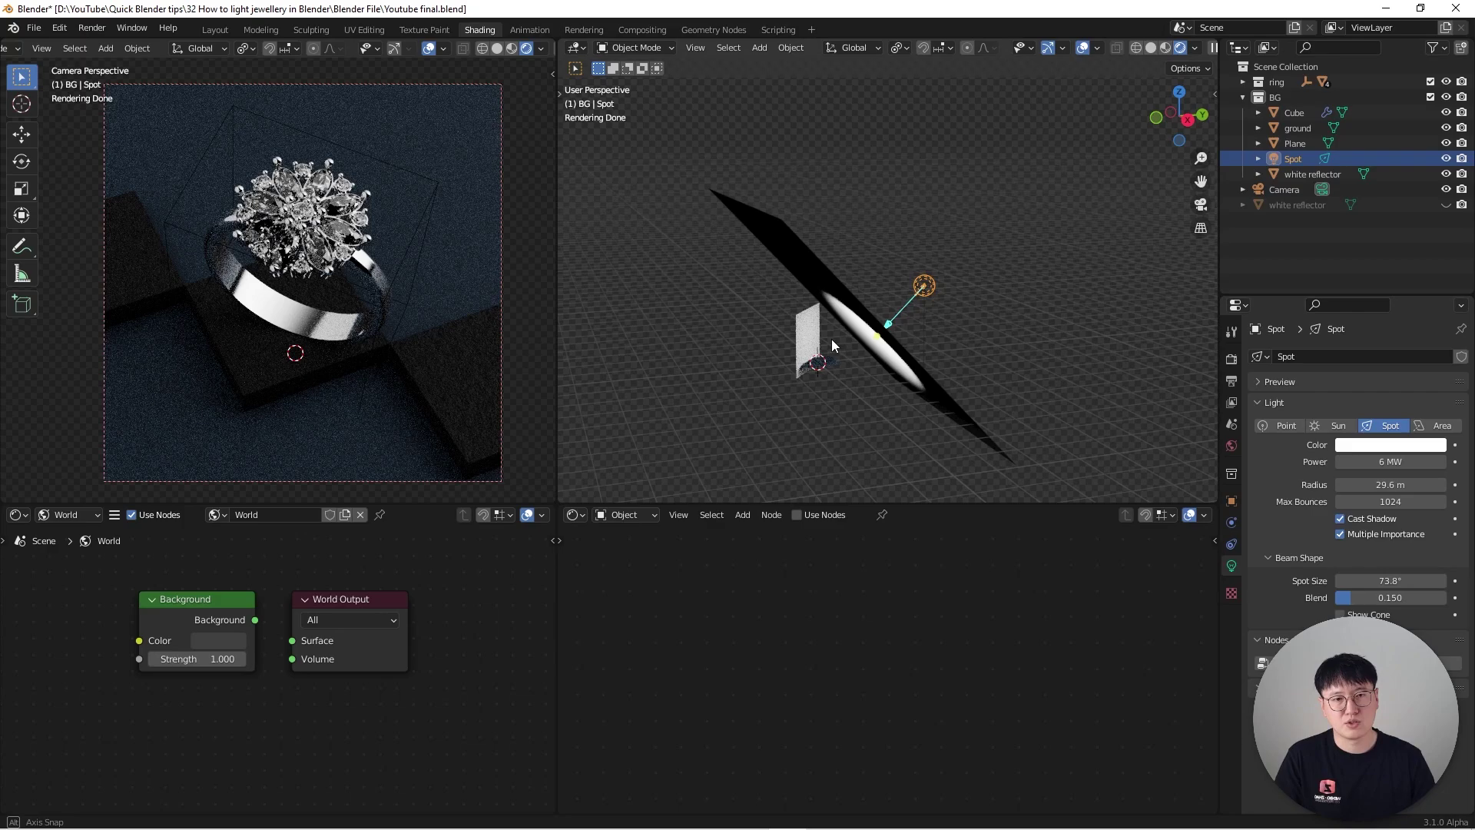
scroll(818, 348, "up", 4)
Select the white reflector and inspect its pure-white Base Color in the maximised node editor.
left_click(795, 330)
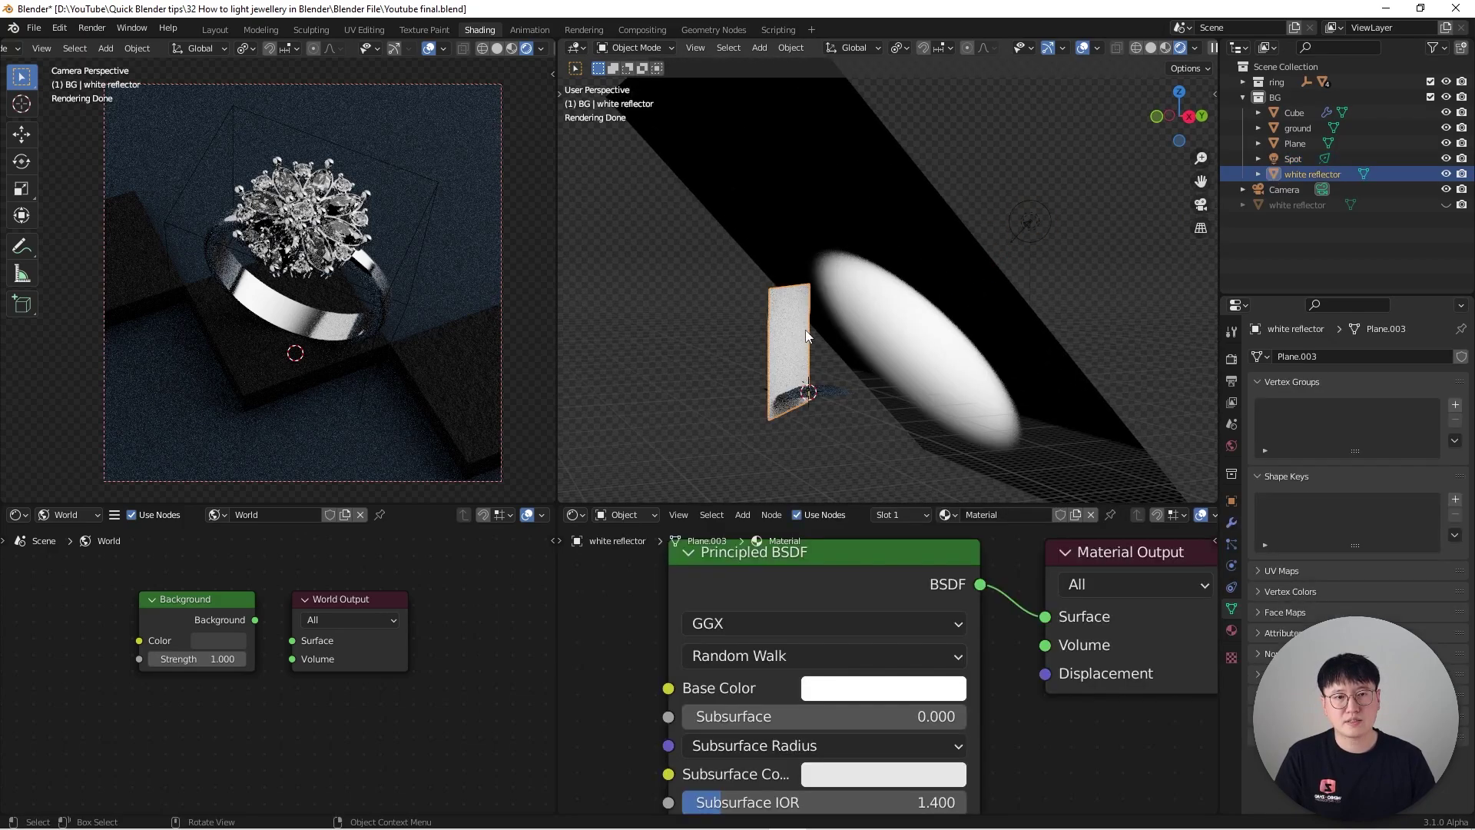
middle_click_drag(795, 330, 835, 386)
scroll(814, 350, "down", 5)
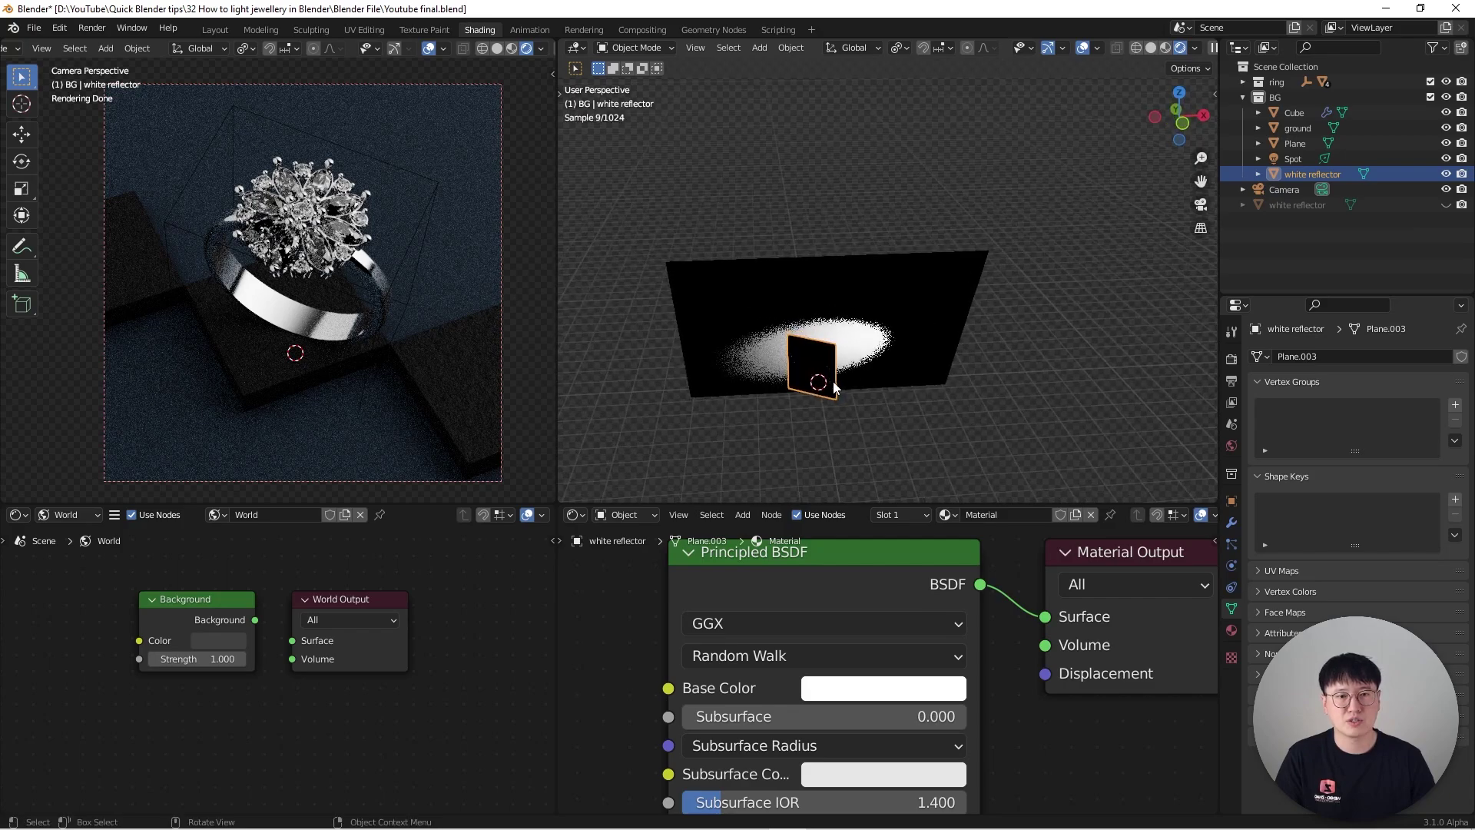
scroll(950, 645, "down", 4)
middle_click_drag(949, 646, 953, 612)
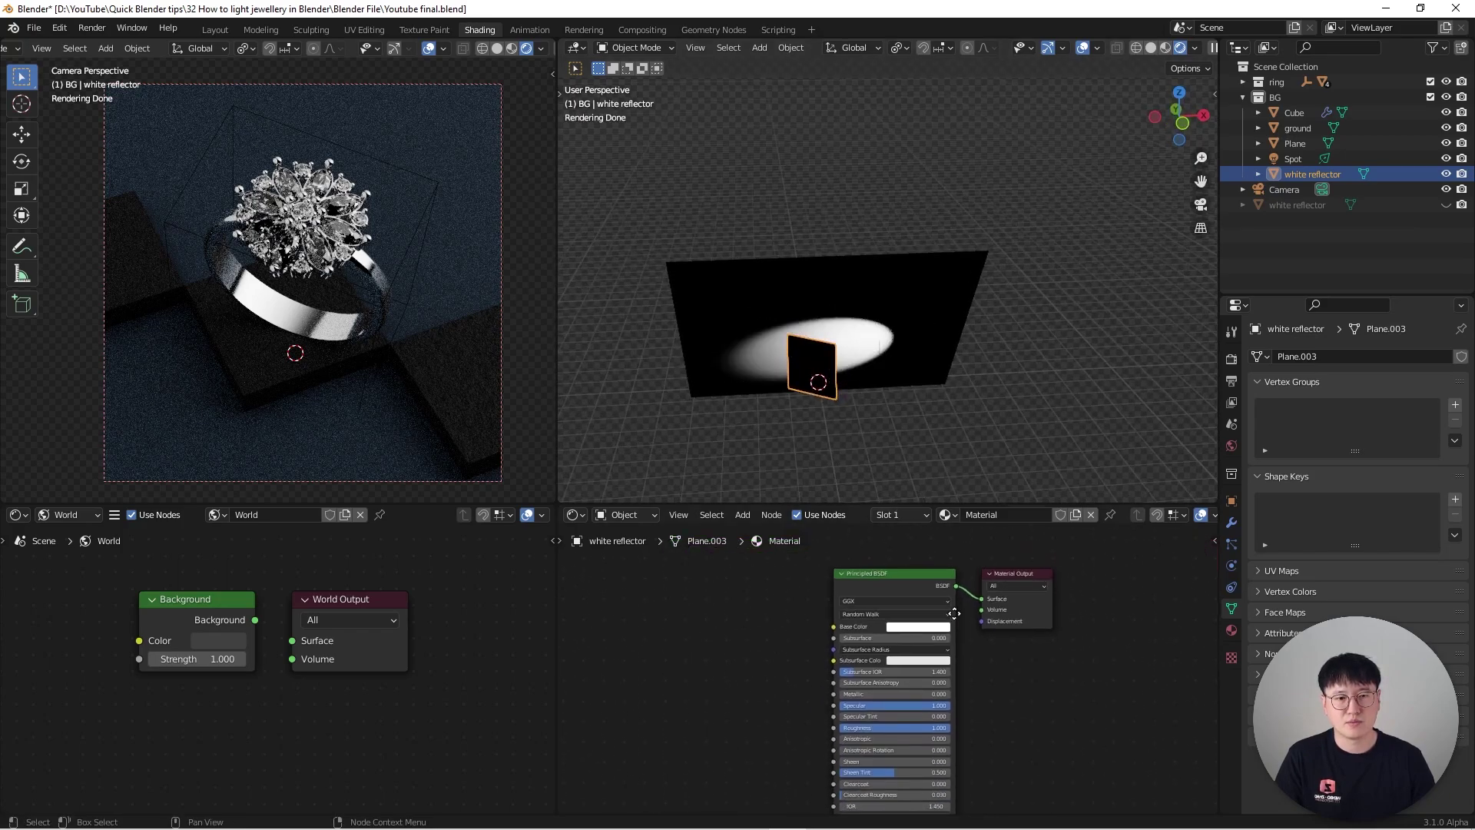
key("ctrl+space")
scroll(891, 500, "up", 3)
scroll(845, 468, "down", 3, "shift")
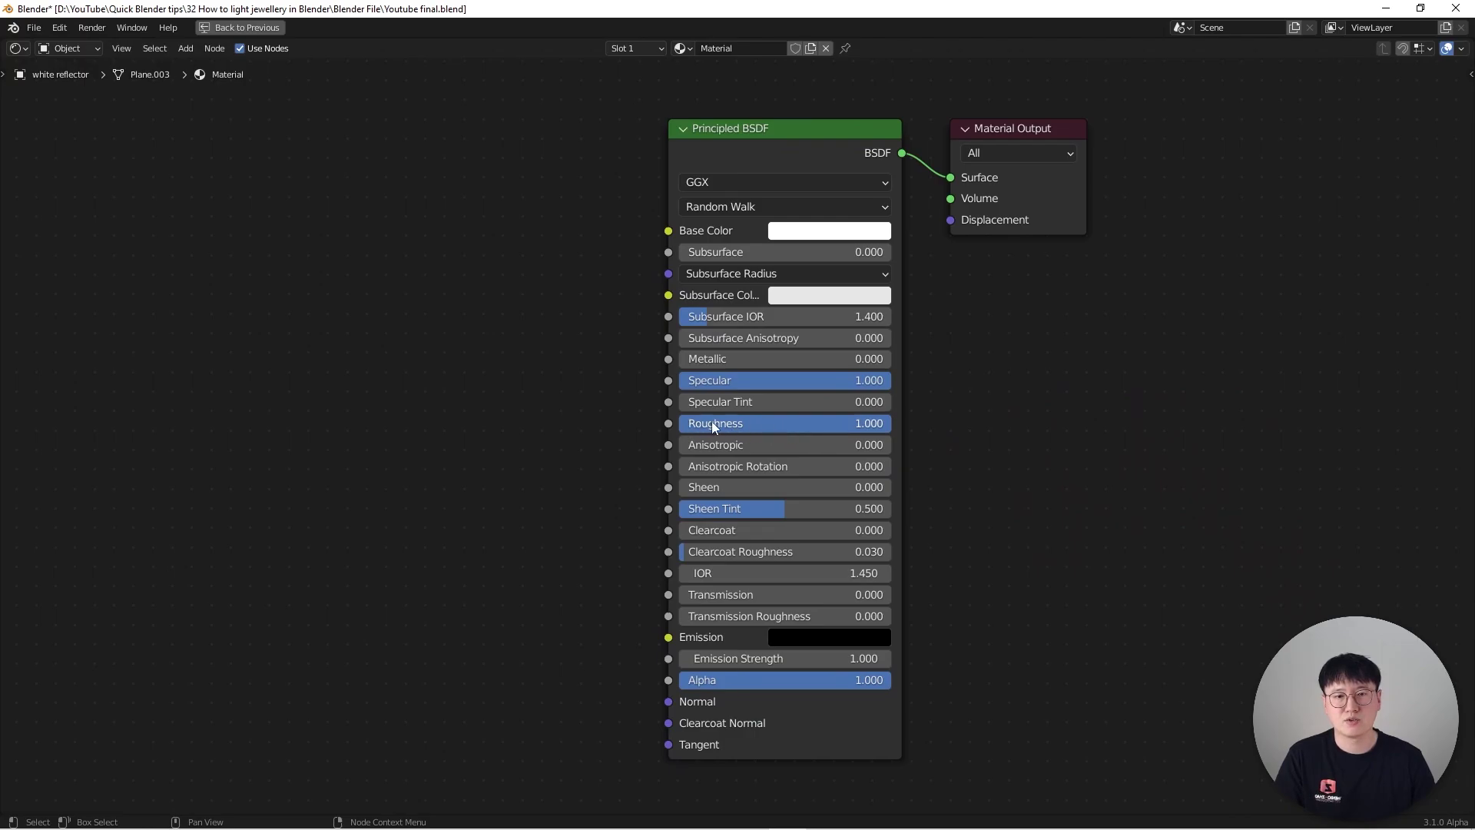
left_click(838, 233)
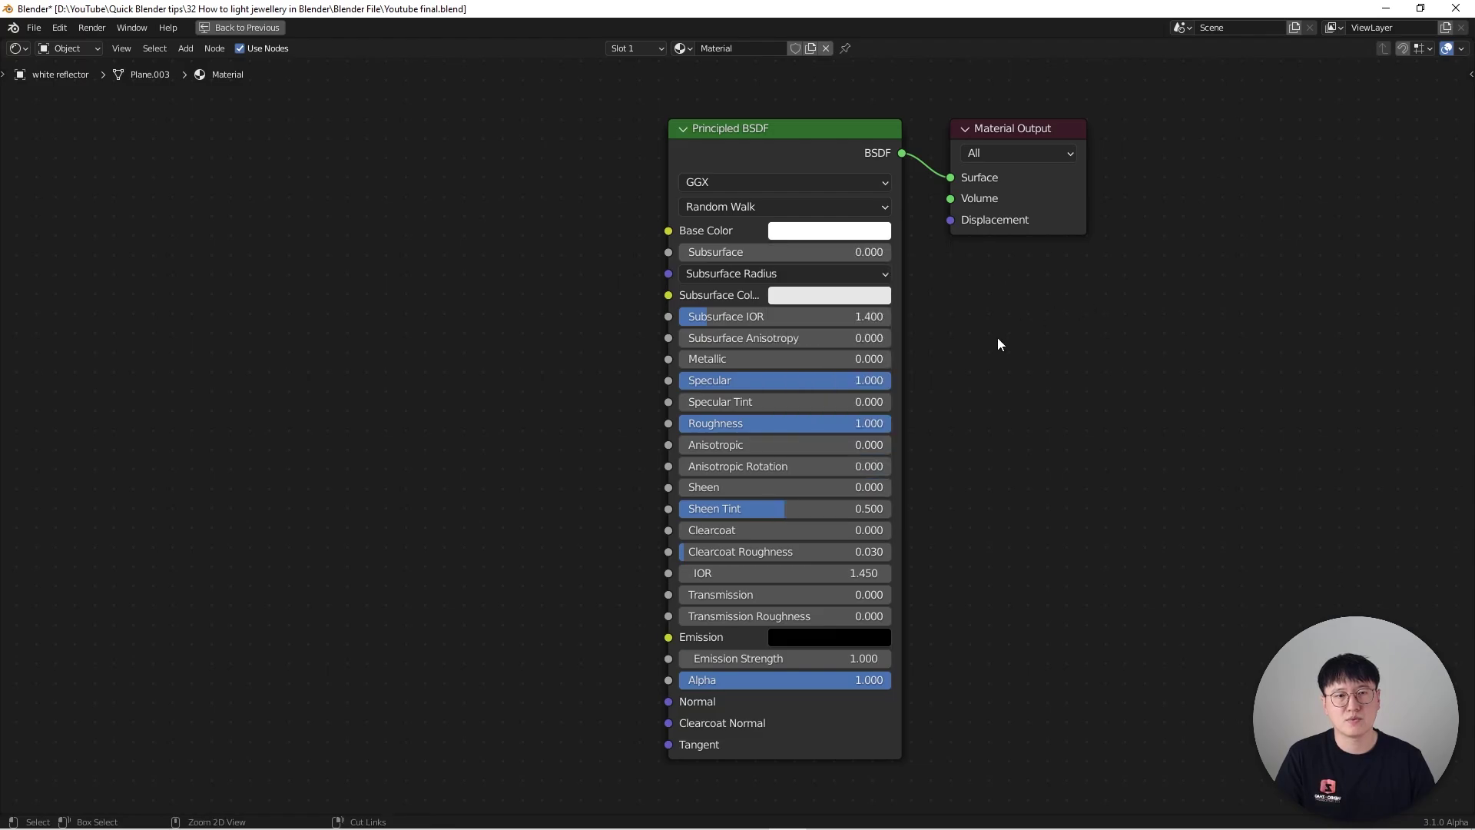
key("ctrl+space")
Orbit and zoom around the reflector toward the ring's gem cluster.
middle_click_drag(891, 381, 814, 348)
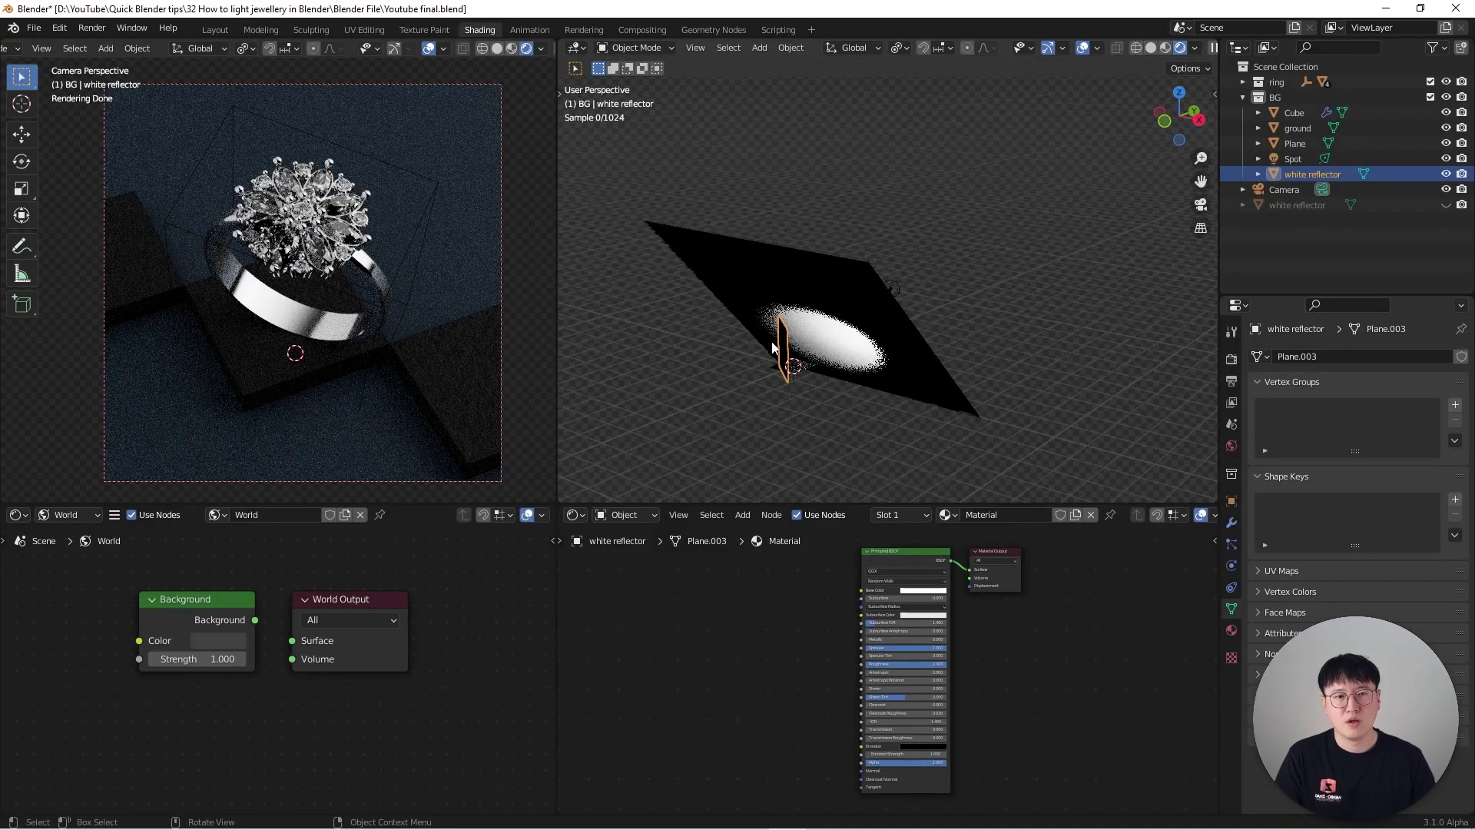
scroll(815, 348, "up", 3)
scroll(743, 308, "up", 5)
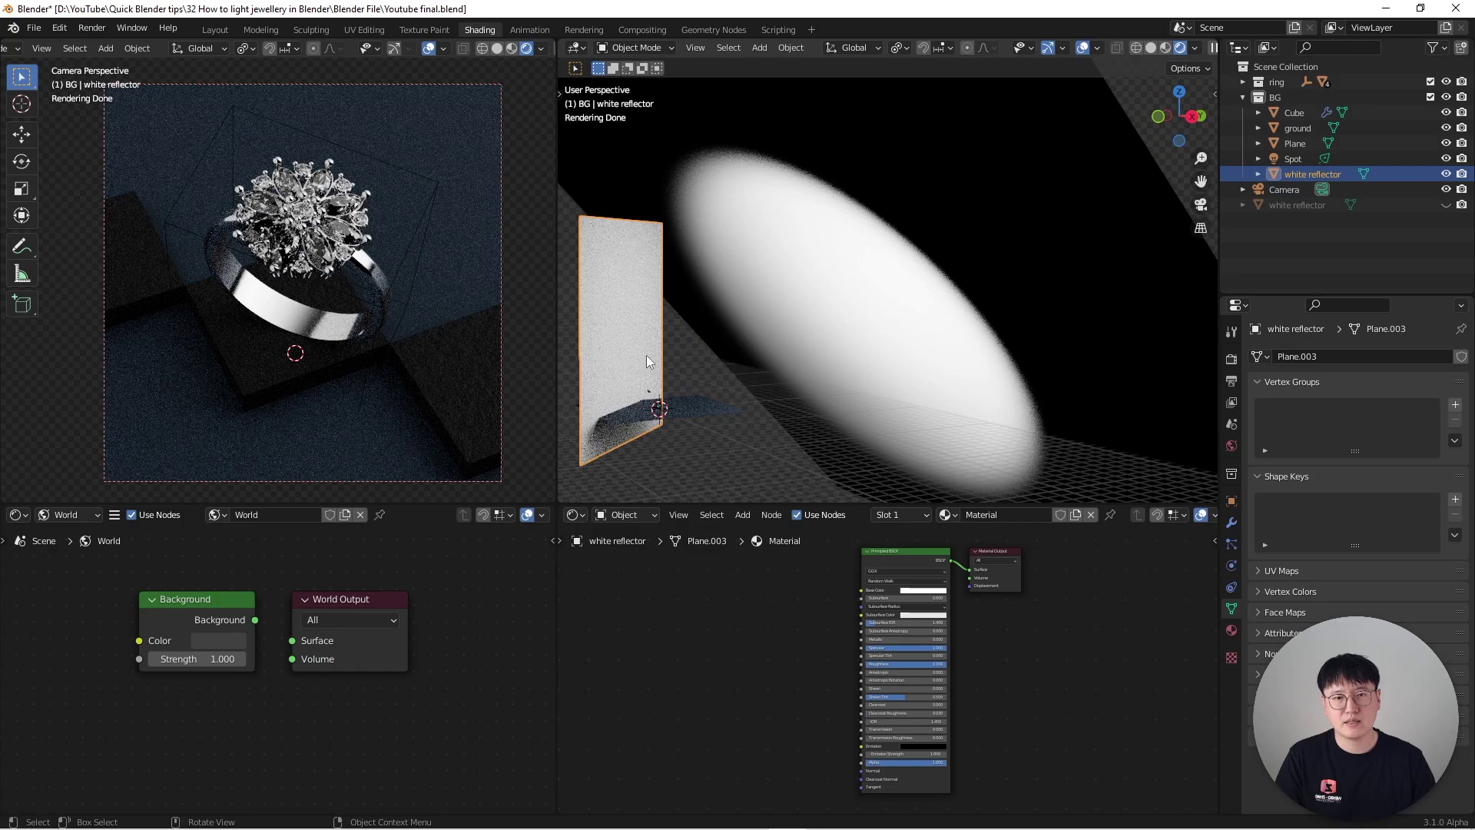
middle_click_drag(666, 407, 634, 375)
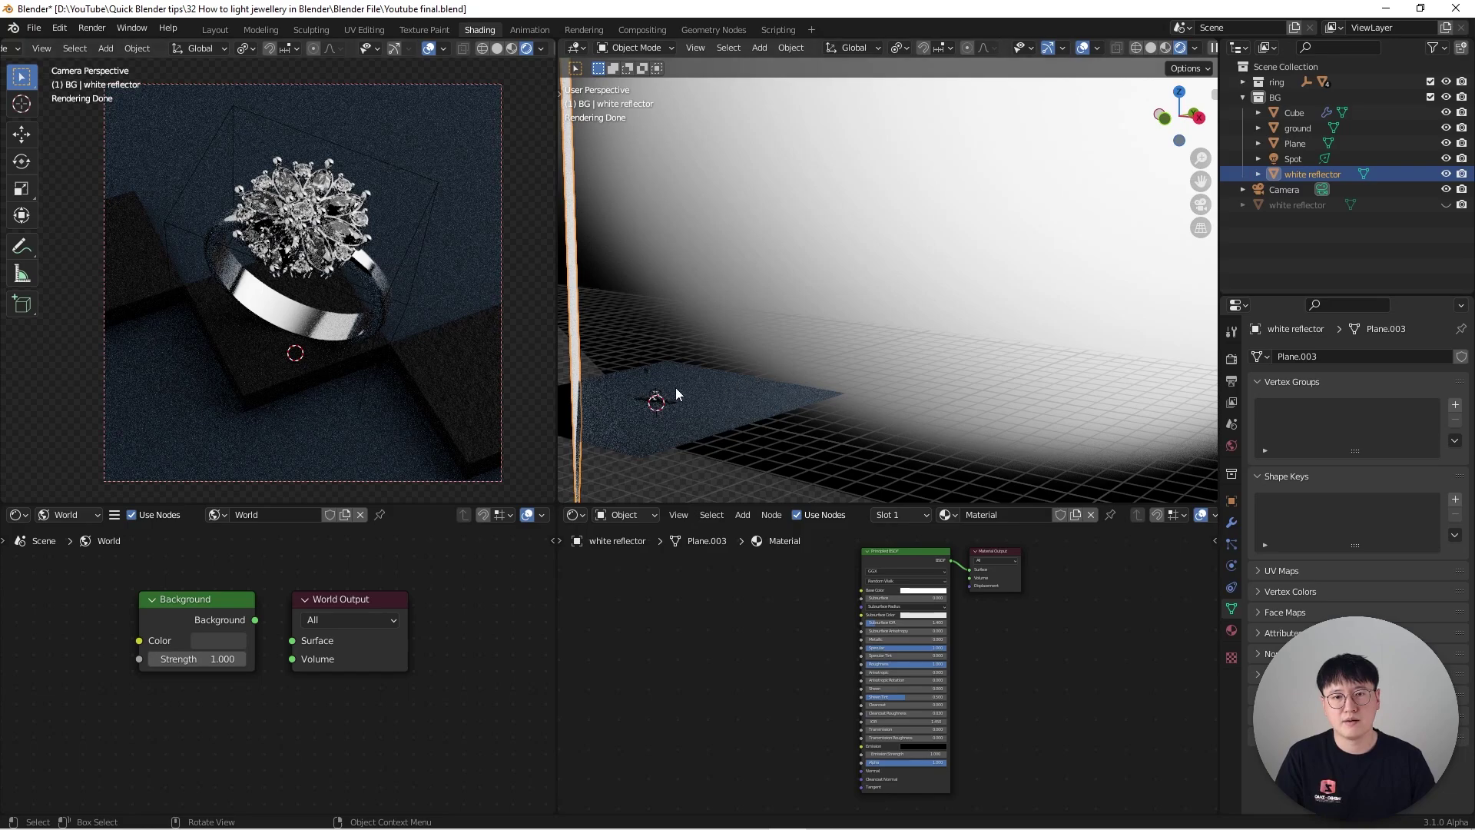
middle_click_drag(680, 396, 913, 457)
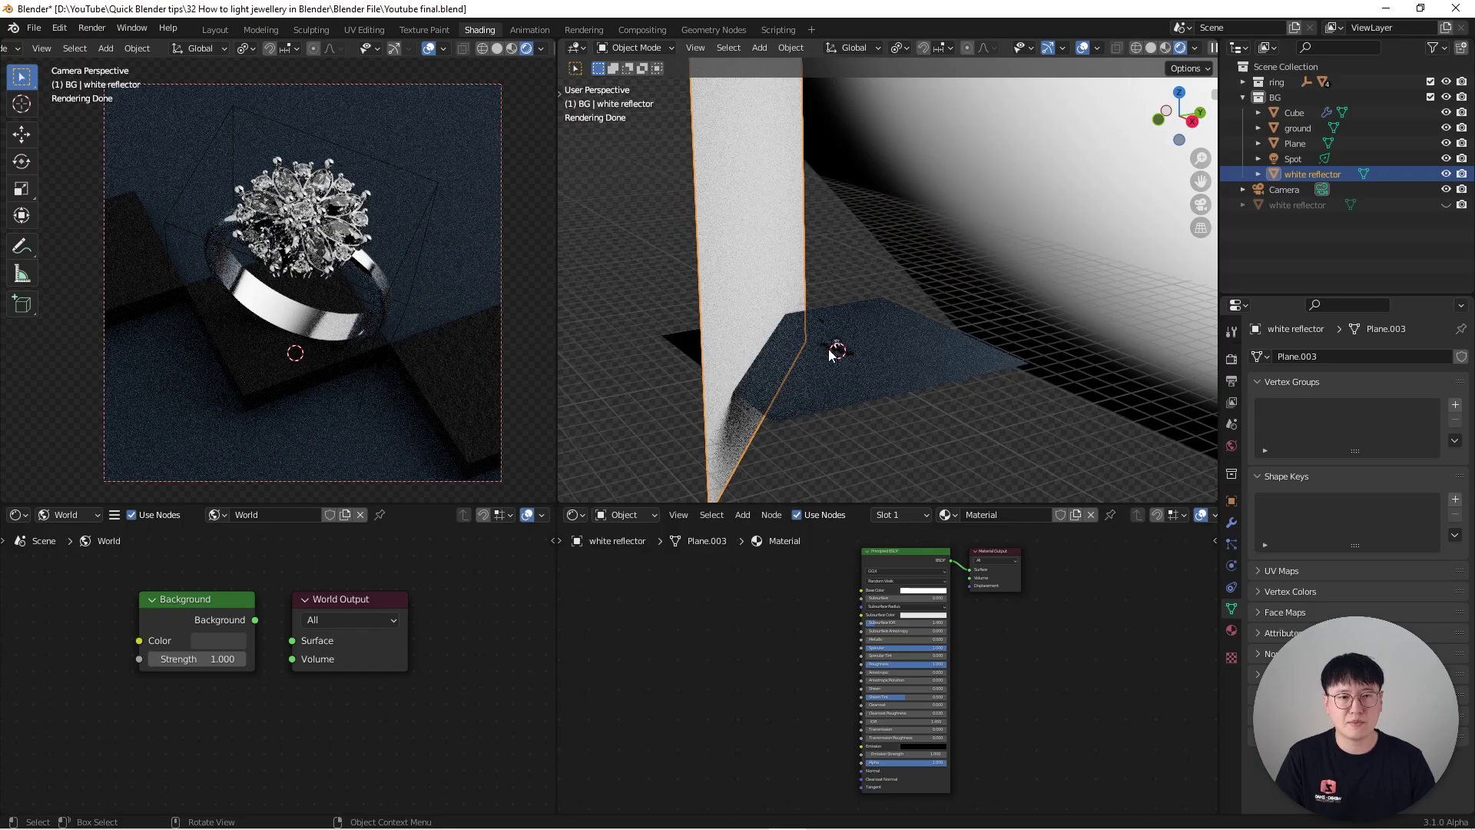
scroll(832, 349, "up", 3)
scroll(831, 347, "up", 8)
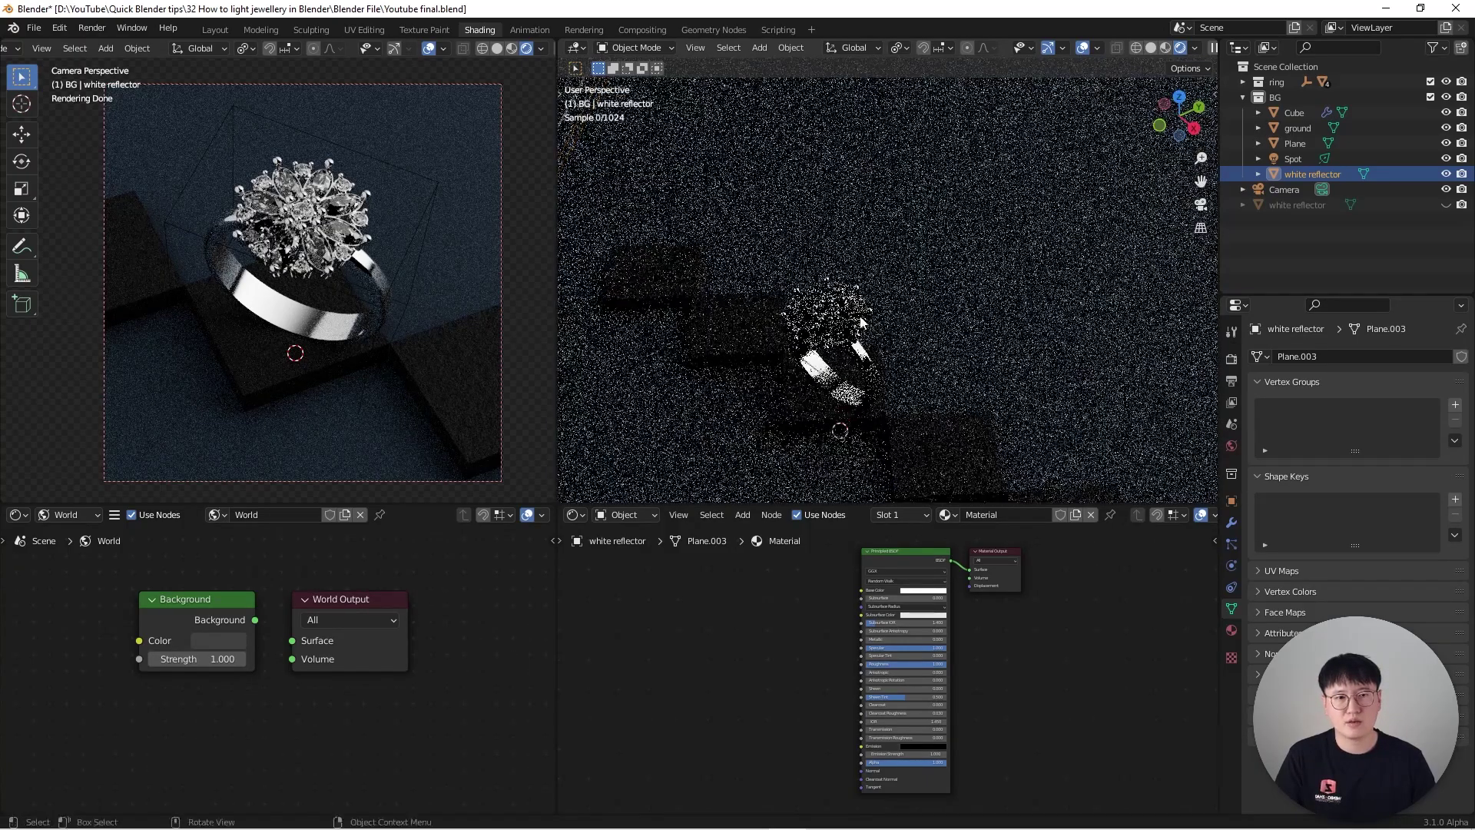
scroll(817, 310, "up", 2)
left_click(816, 309)
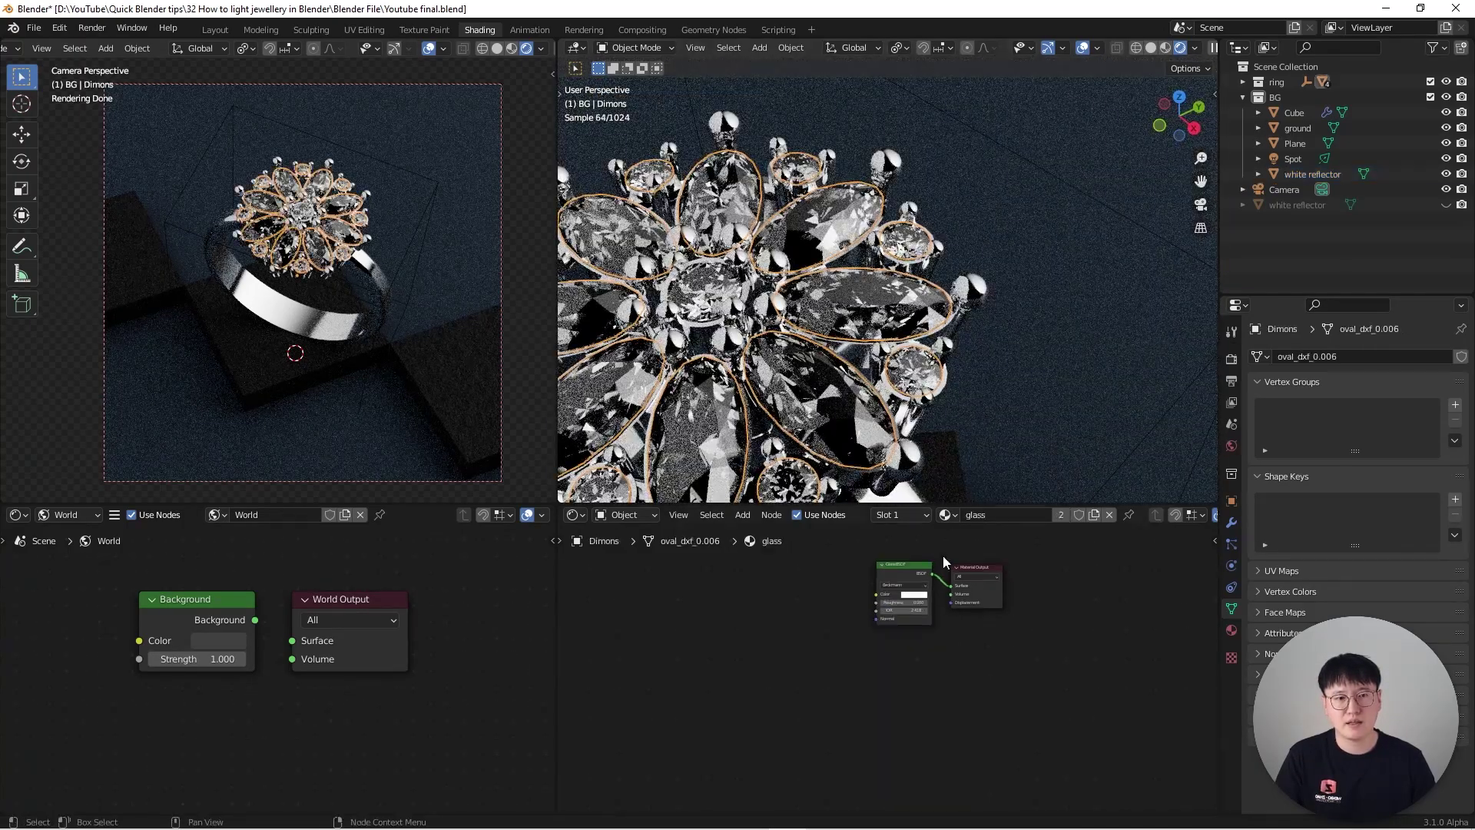
scroll(973, 564, "up", 5)
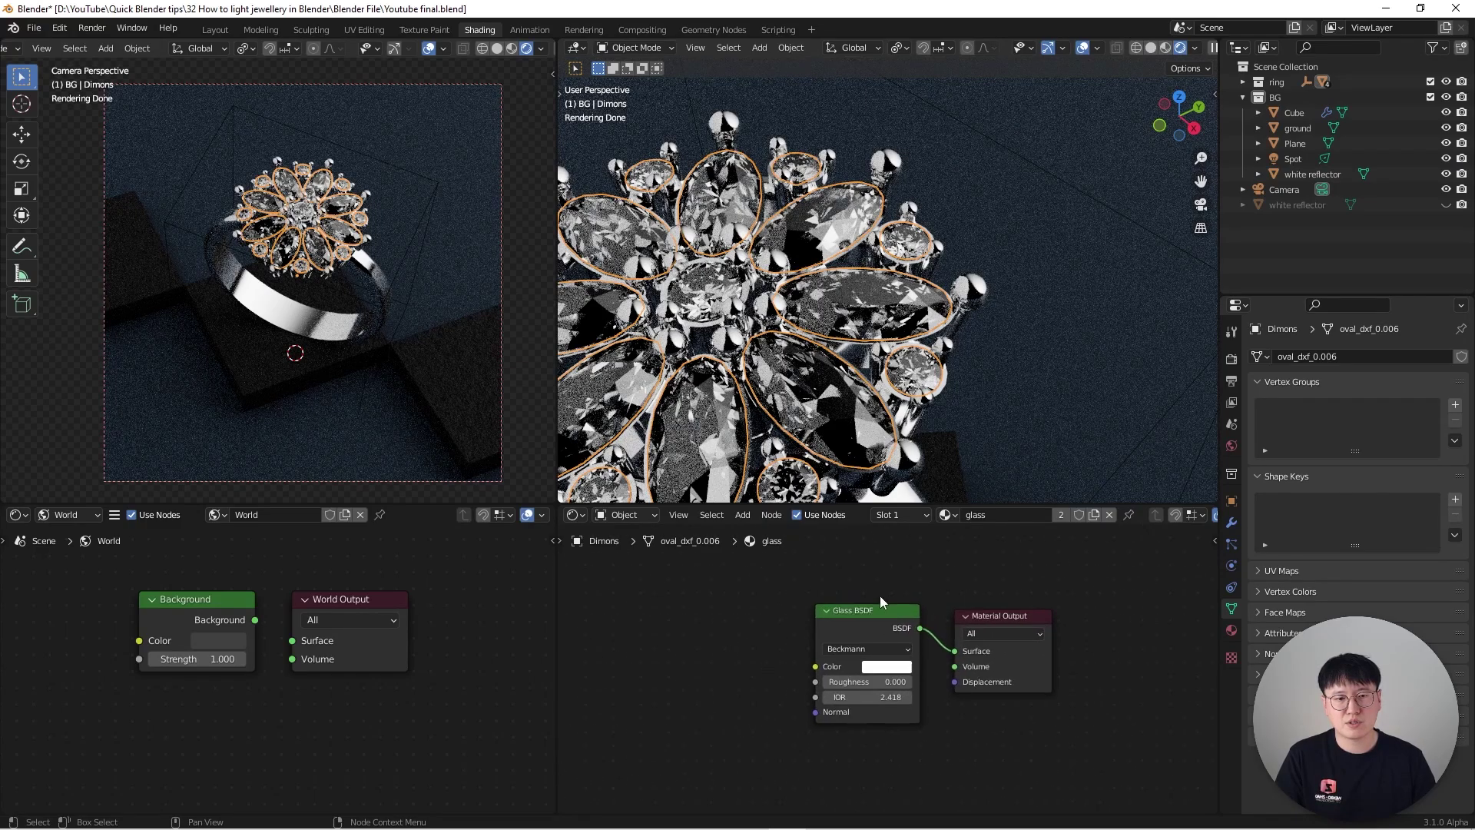
middle_click_drag(898, 584, 815, 556)
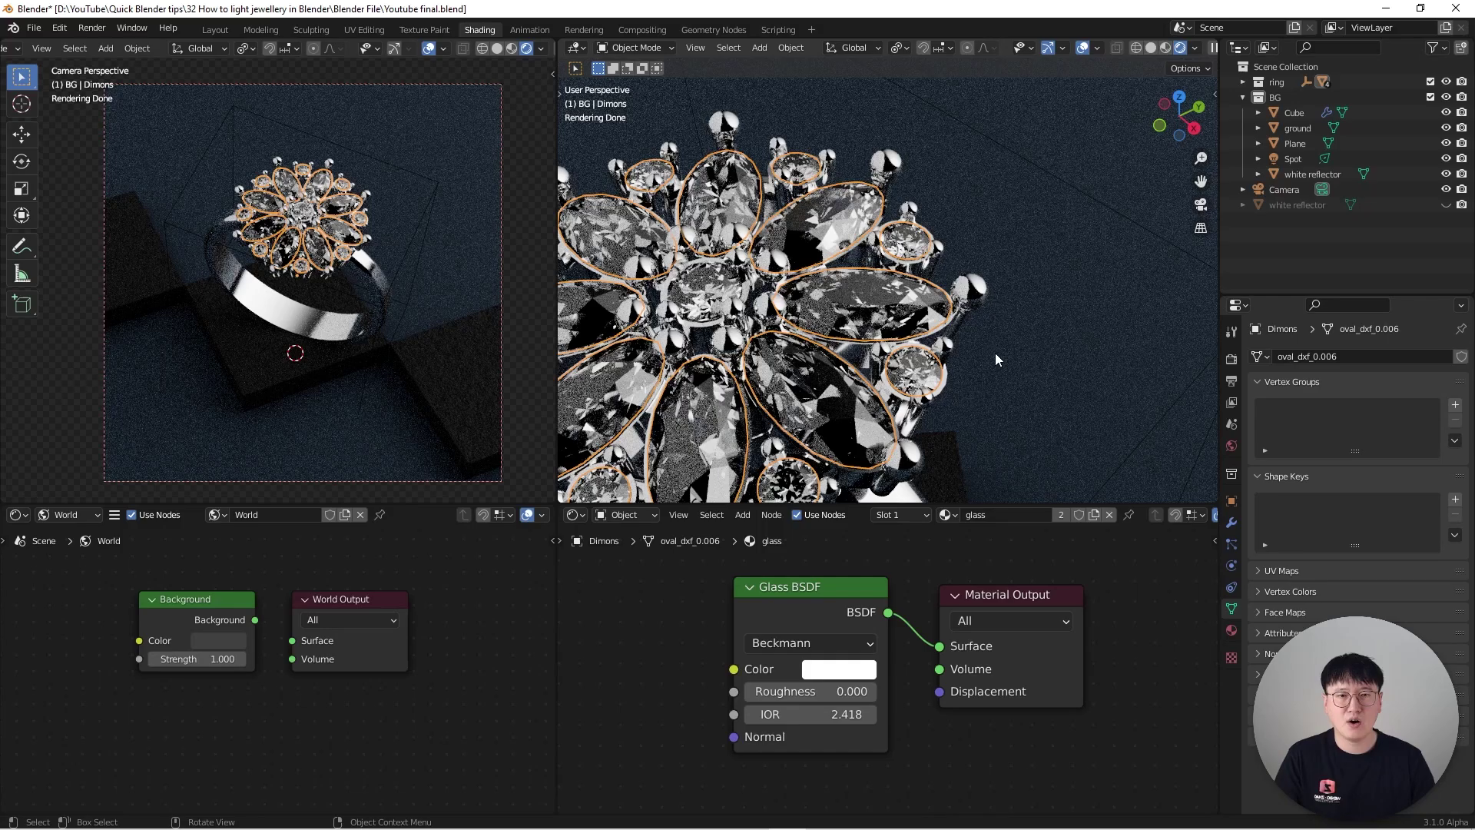
scroll(994, 353, "down", 6)
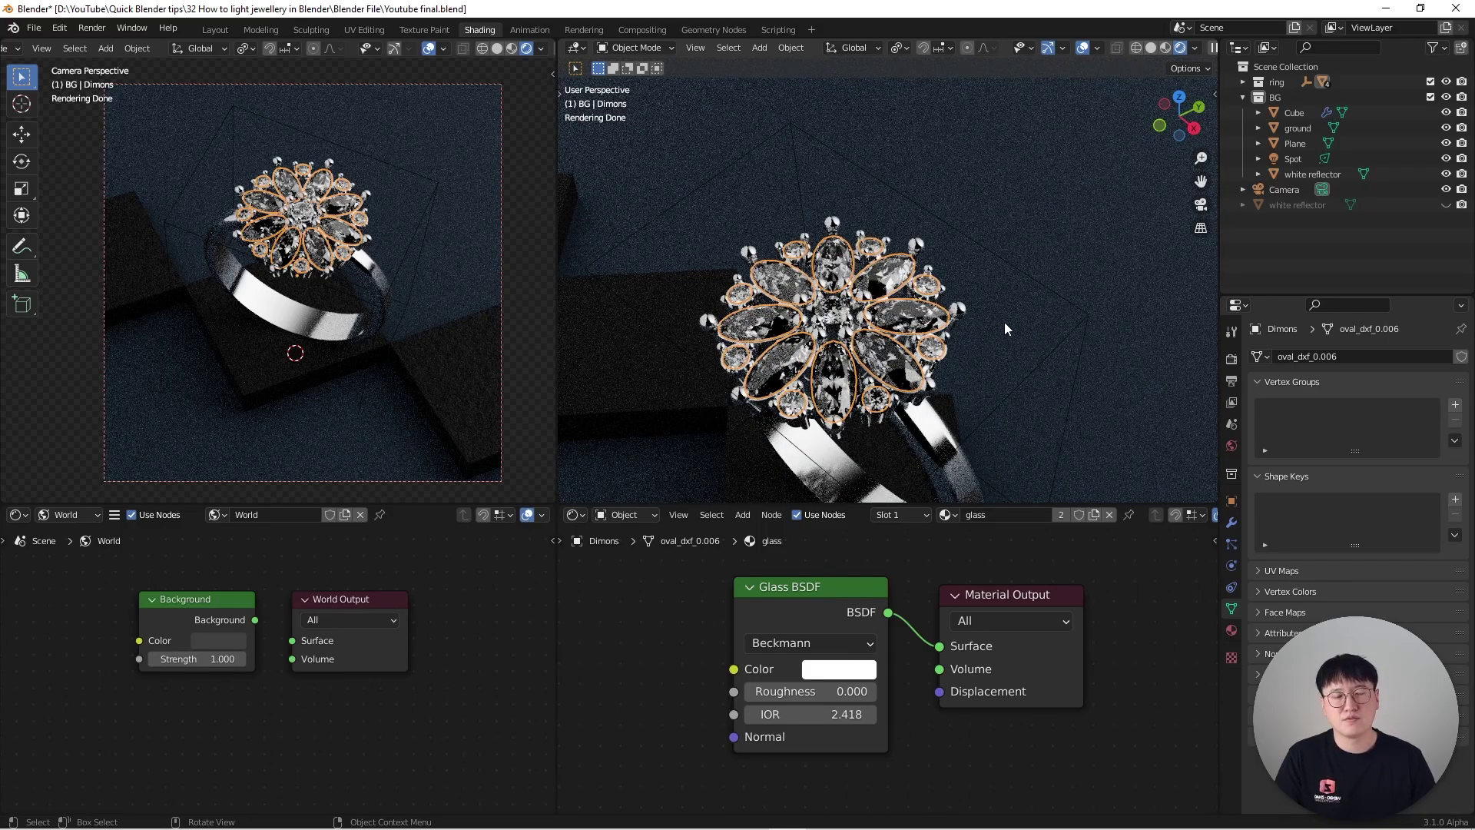
scroll(1010, 318, "down", 3)
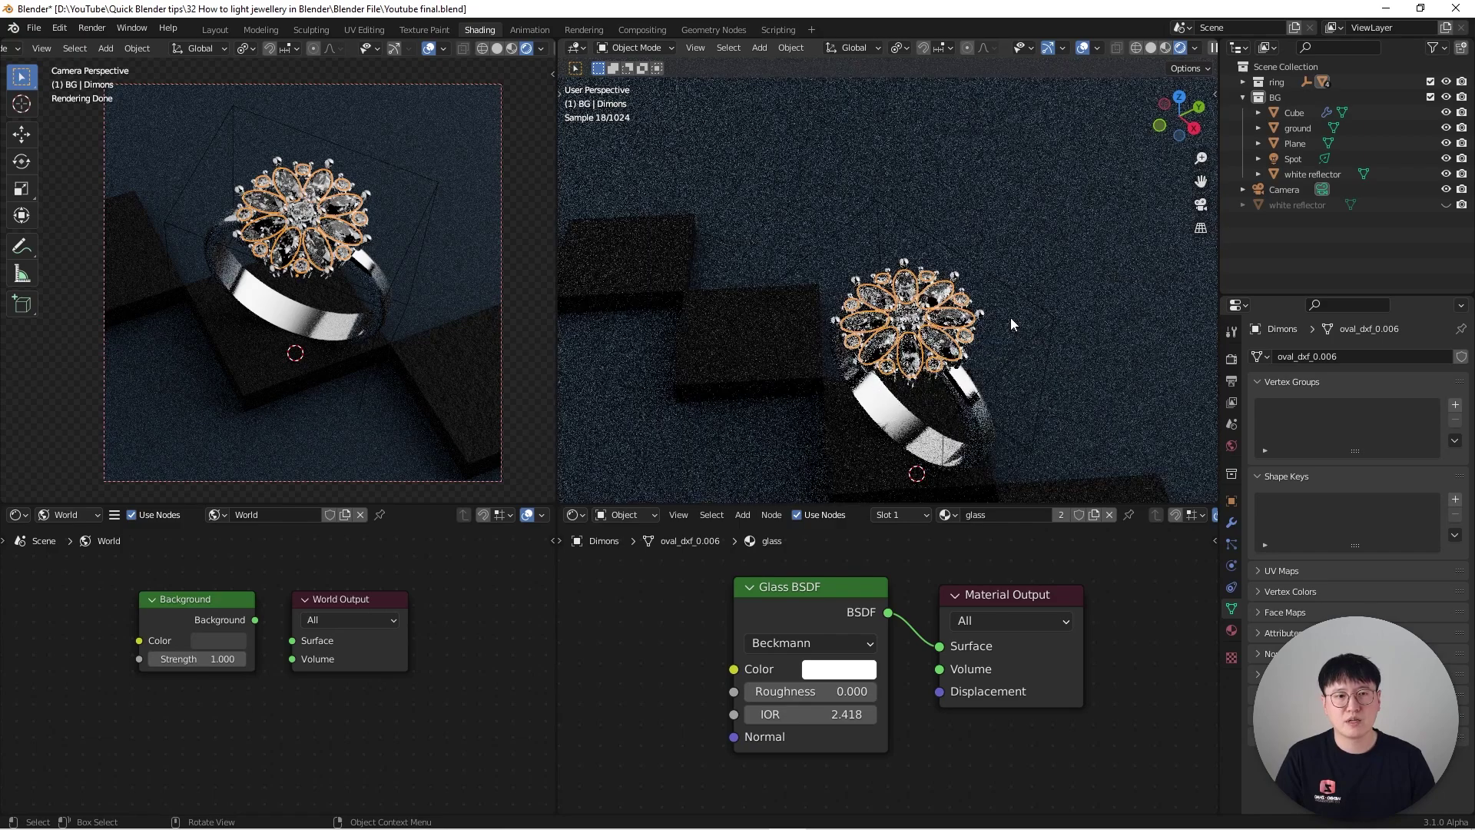
left_click(1073, 371)
left_click(953, 326)
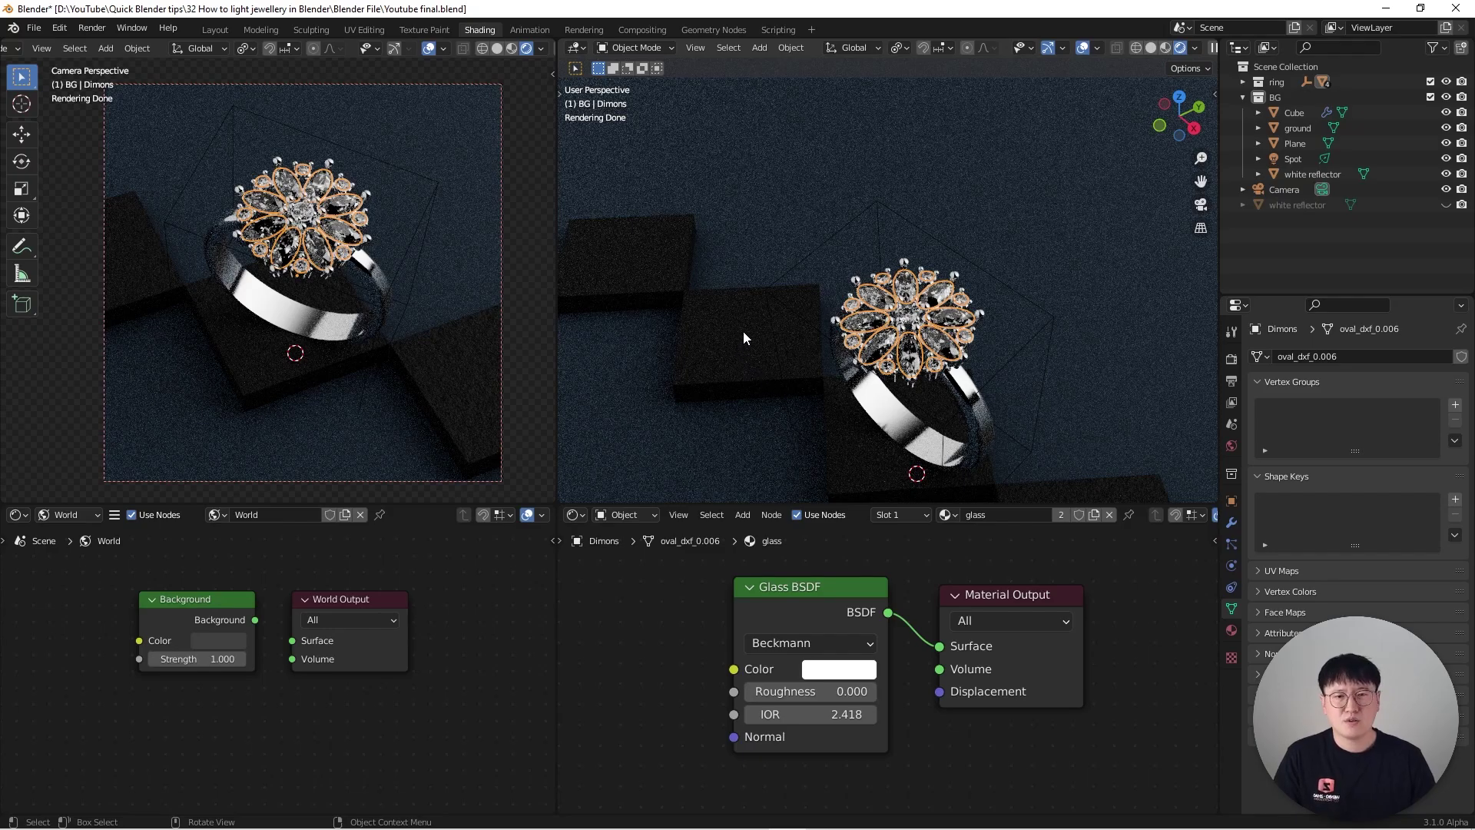
scroll(735, 332, "down", 4)
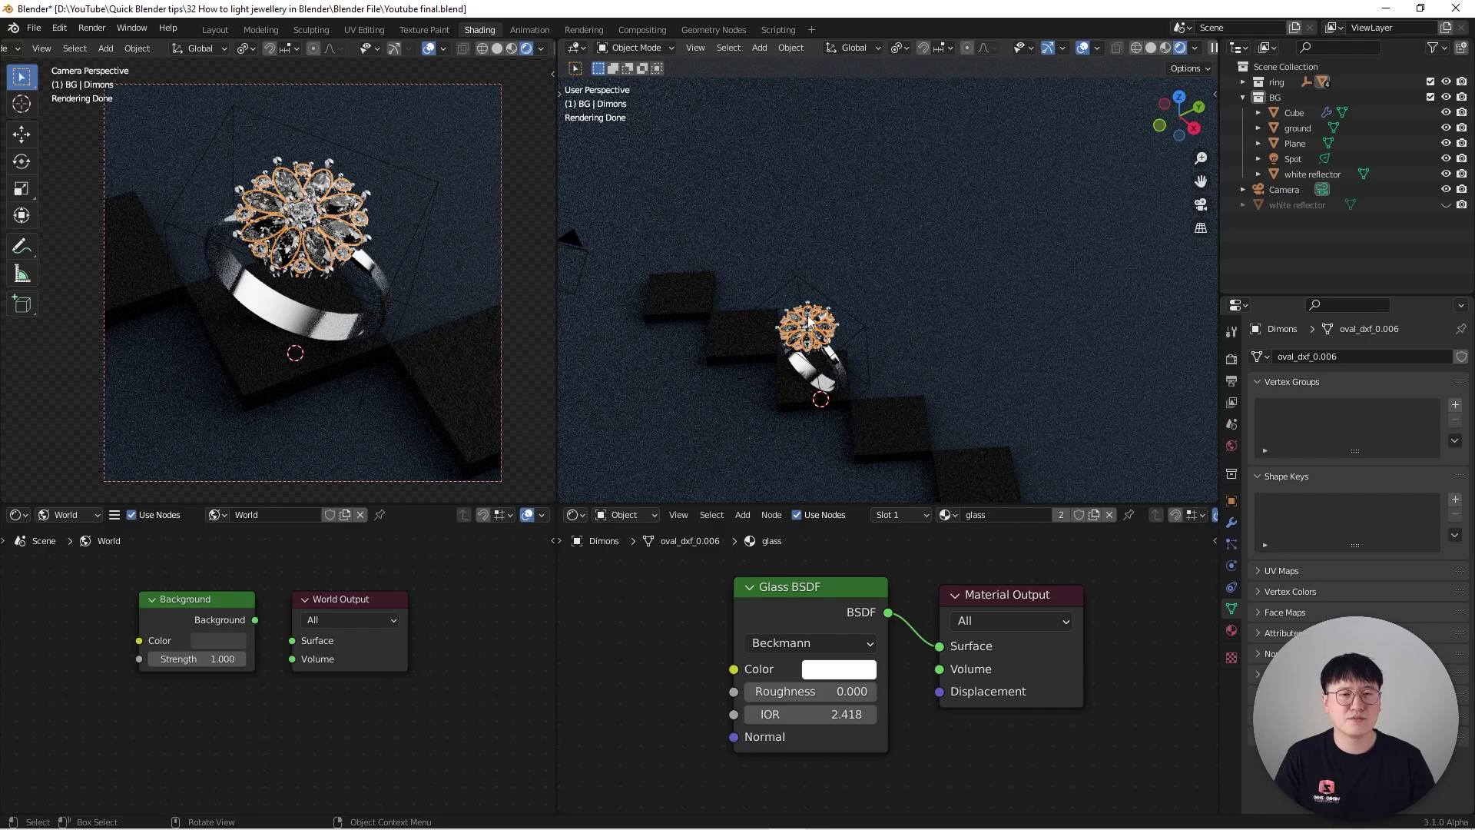
middle_click_drag(822, 365, 854, 330)
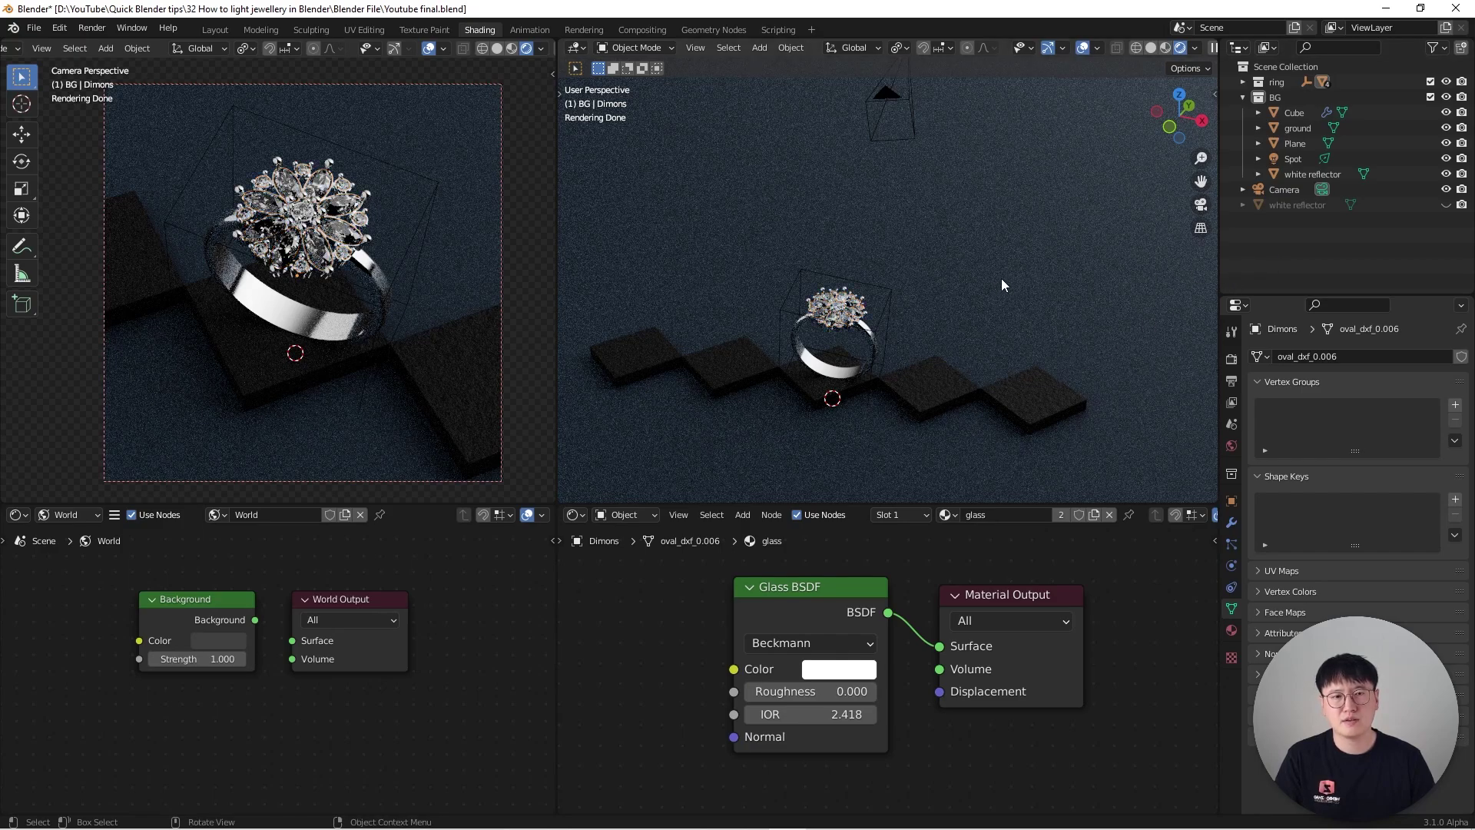
middle_click_drag(998, 282, 843, 263)
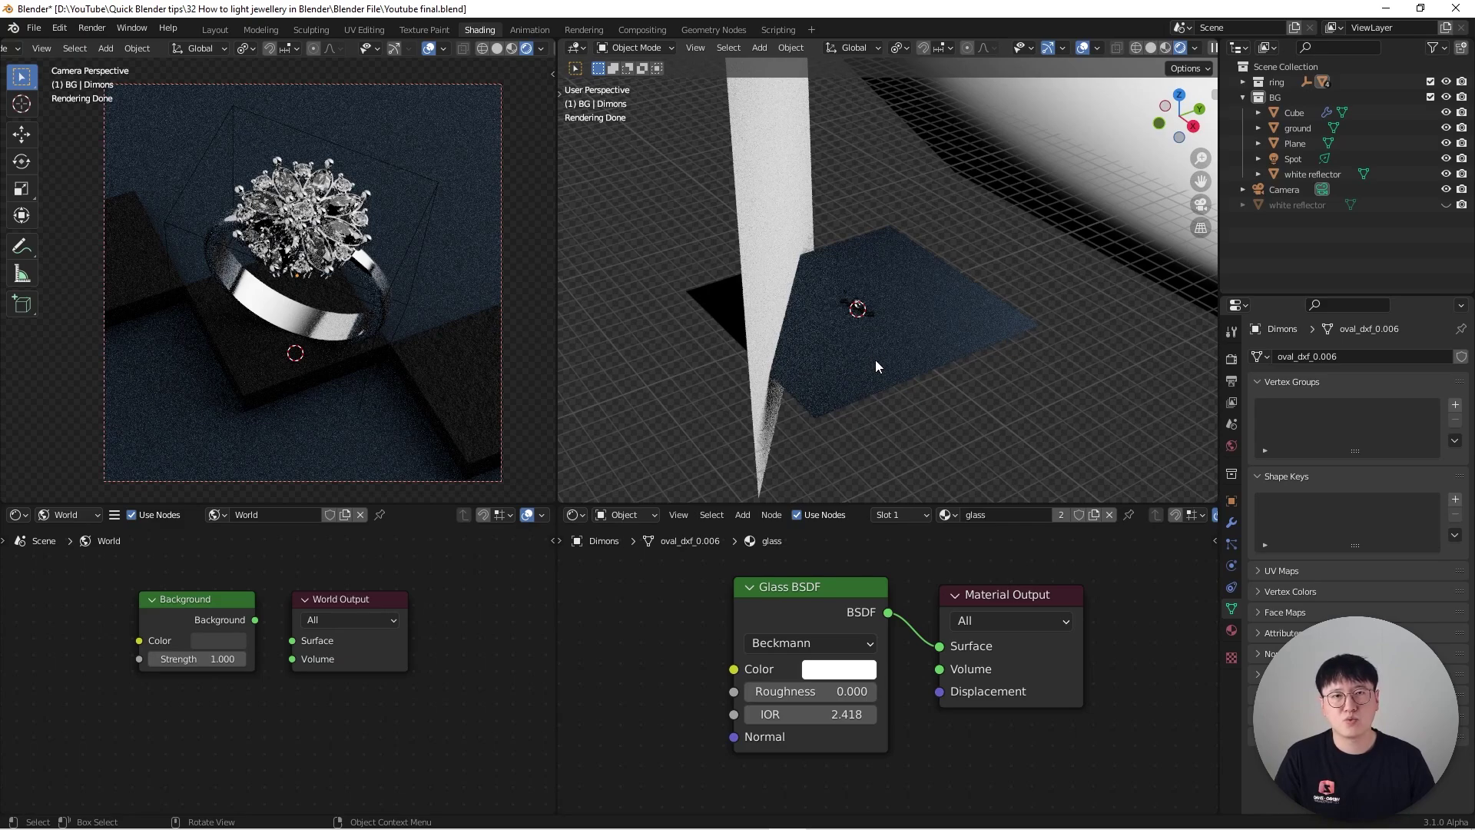
Confirm the Glass BSDF colour is white, then orbit low over the spotlit plane.
left_click(838, 589)
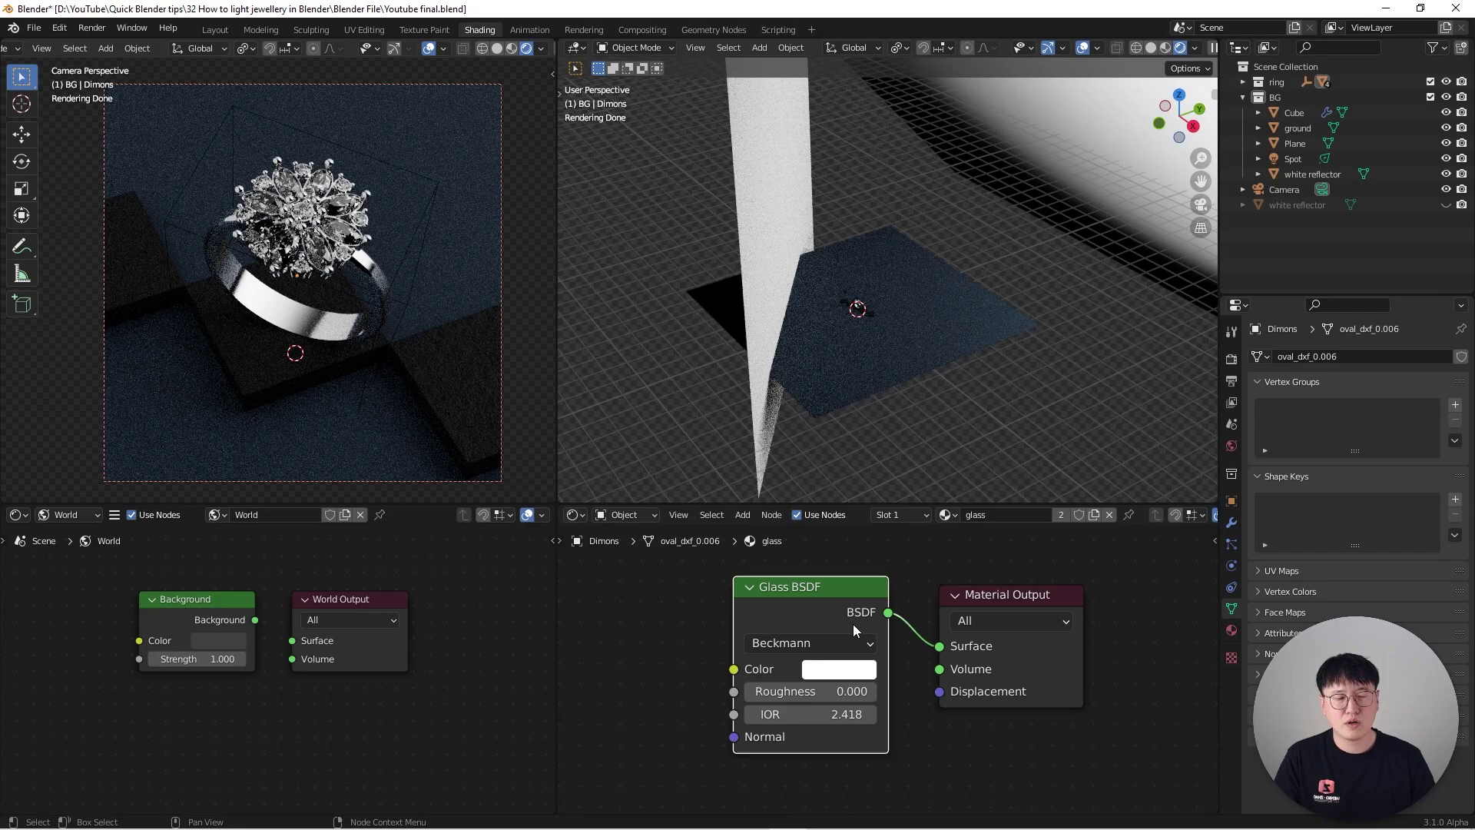
left_click(839, 669)
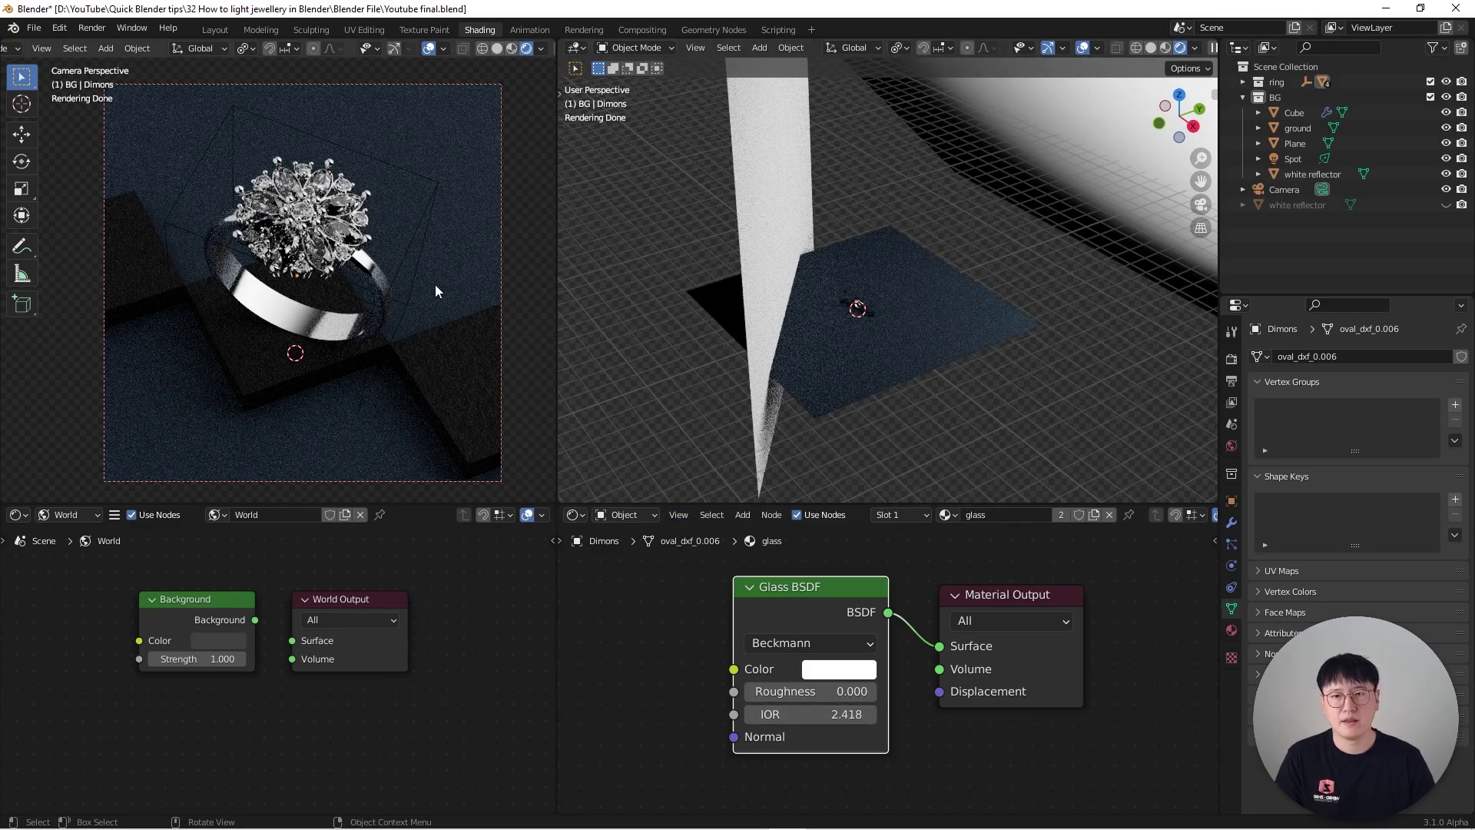
middle_click_drag(929, 261, 826, 281)
scroll(833, 282, "up", 3)
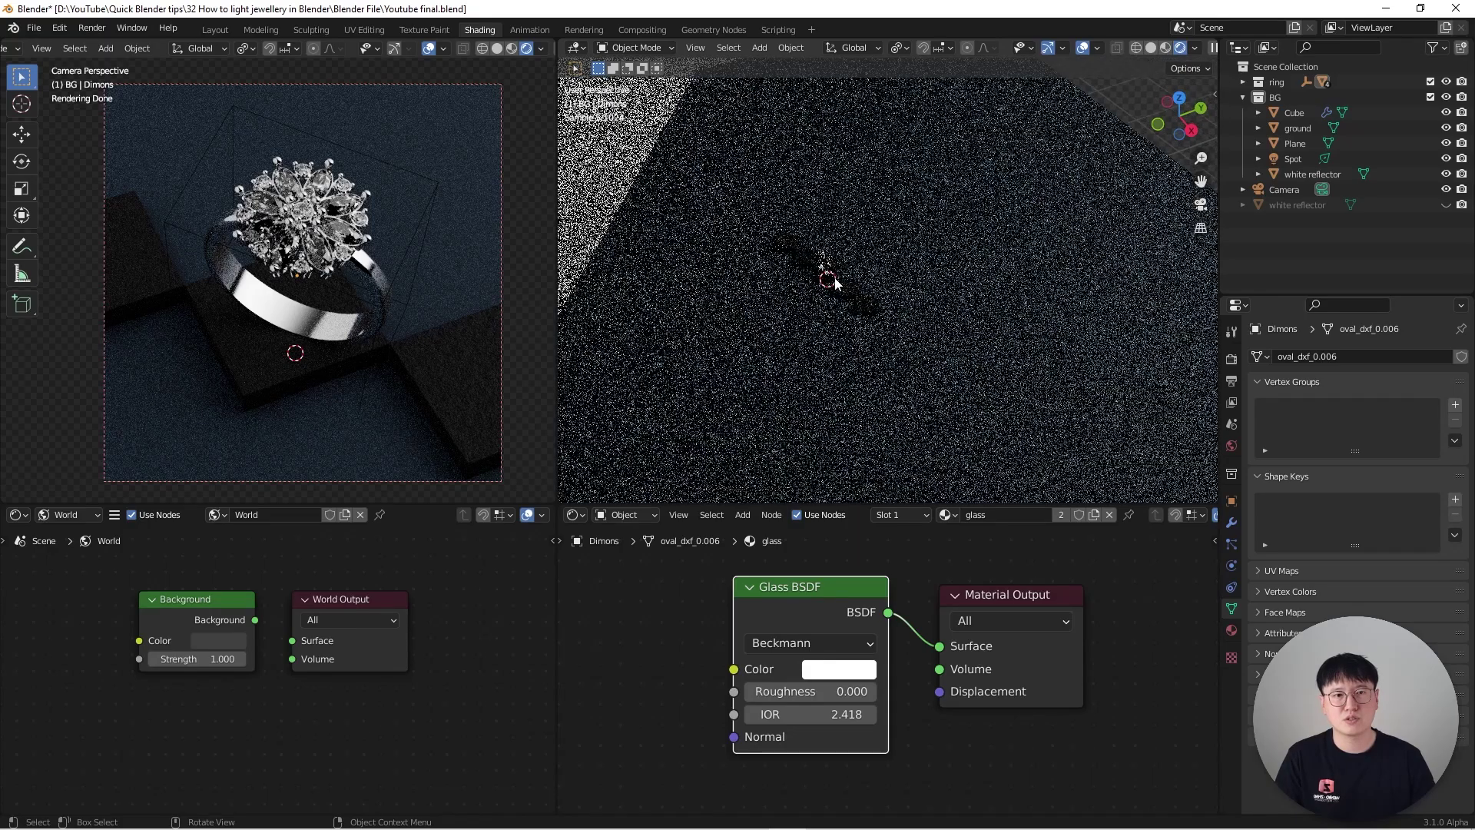
scroll(835, 283, "up", 3)
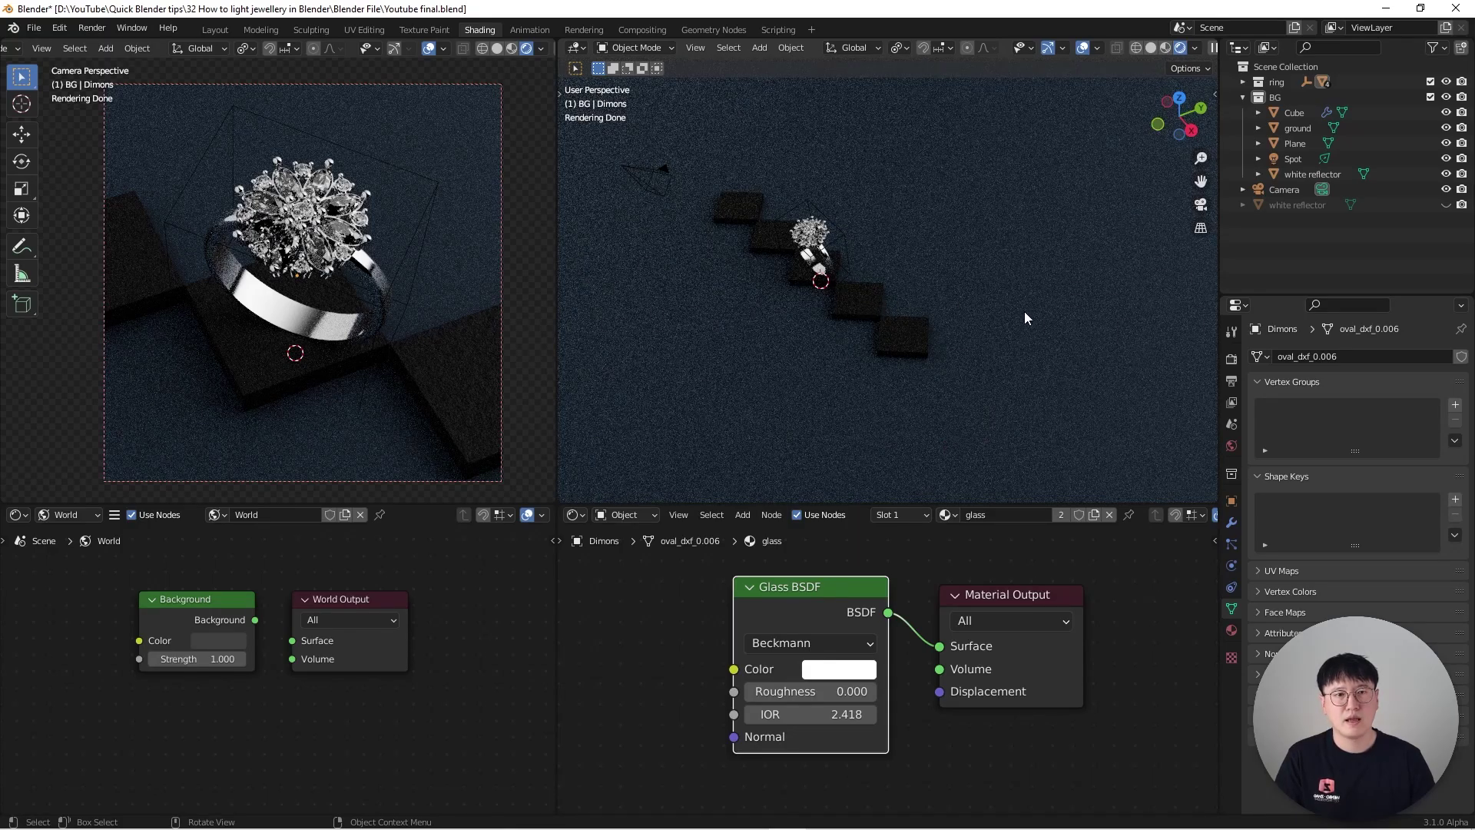
scroll(1023, 316, "down", 4)
middle_click_drag(1012, 325, 911, 299)
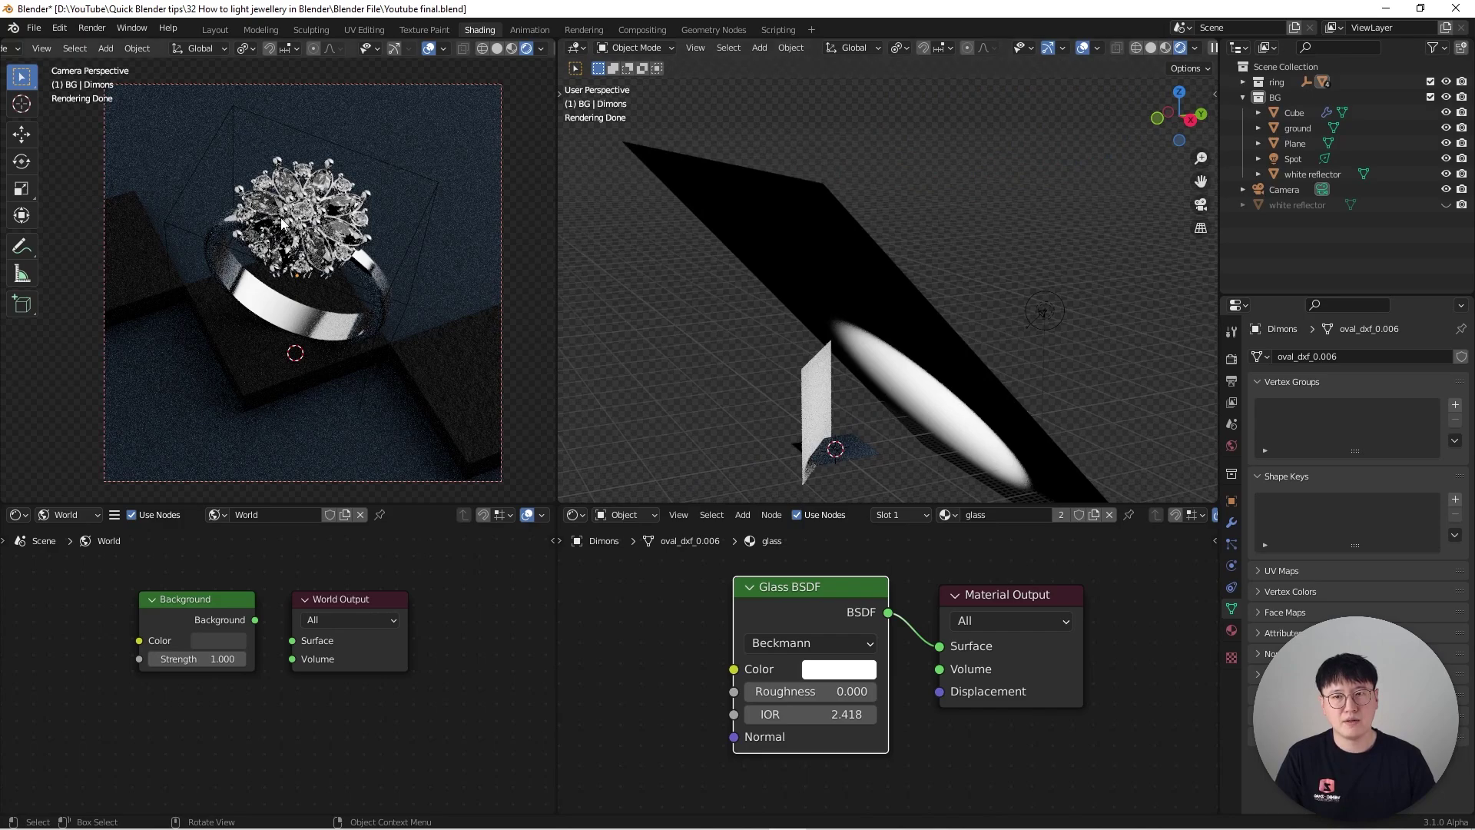
left_click(905, 371)
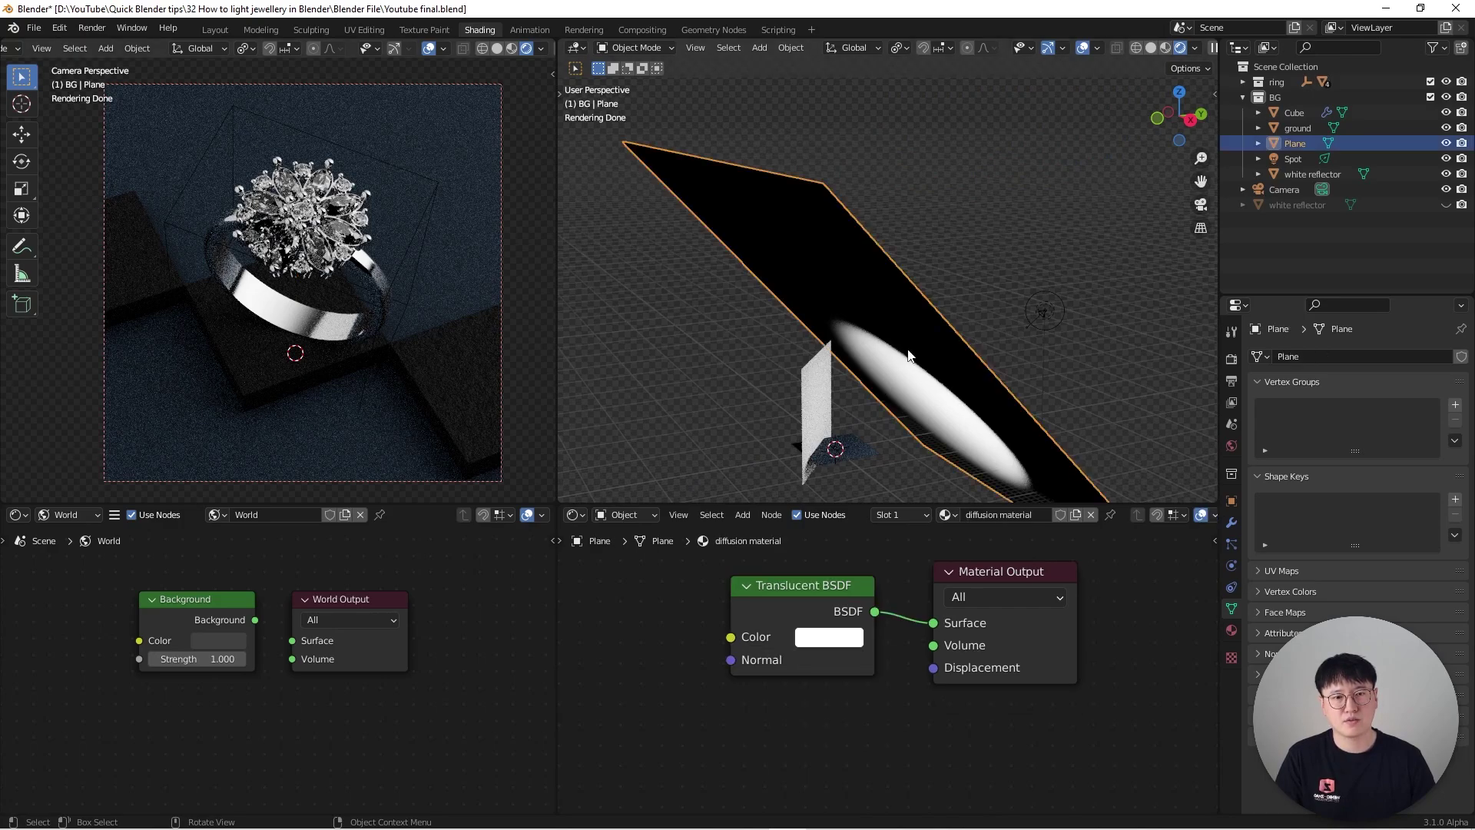
middle_click_drag(905, 370, 856, 357)
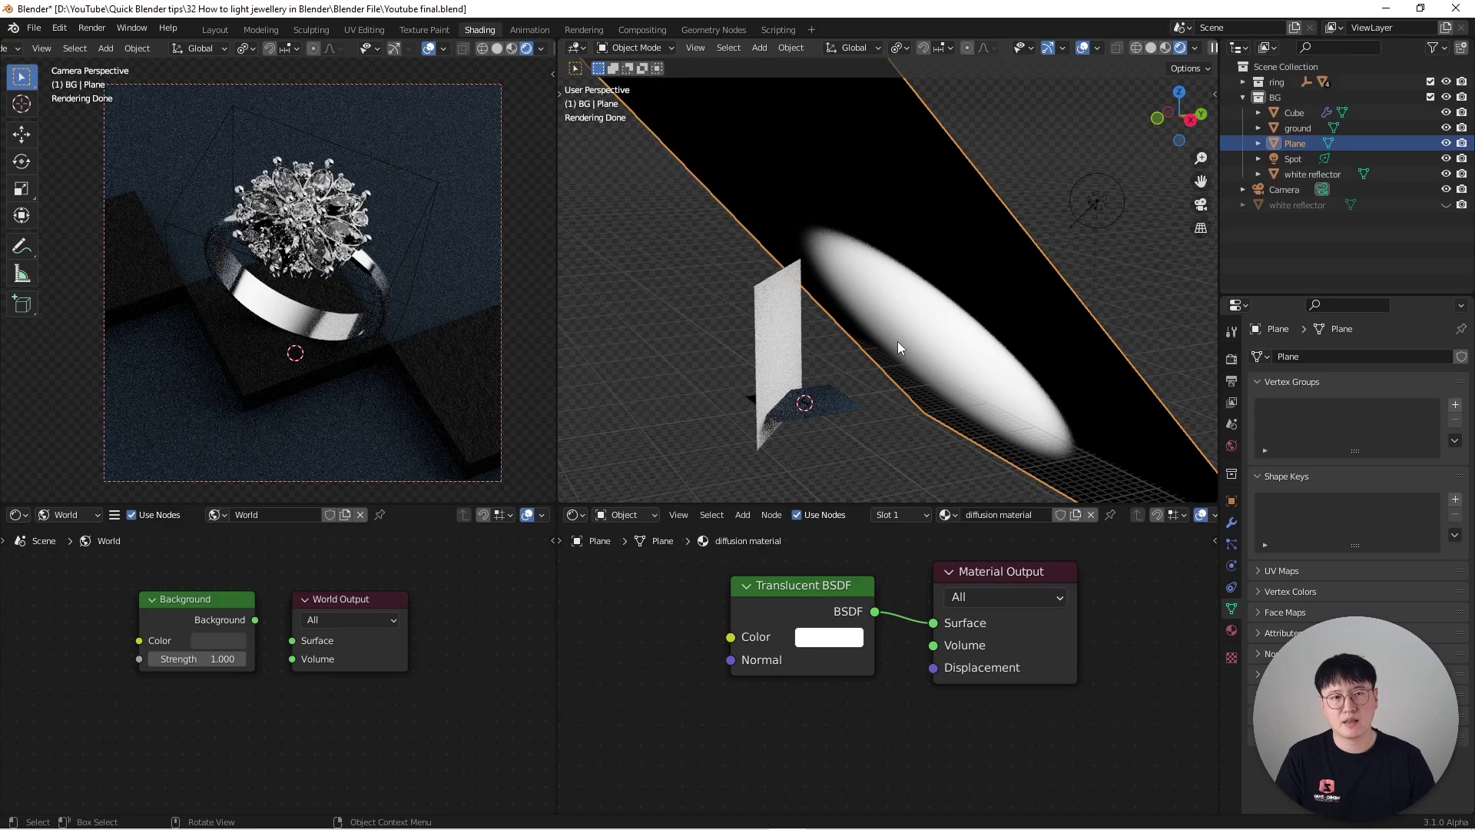
scroll(860, 284, "down", 2)
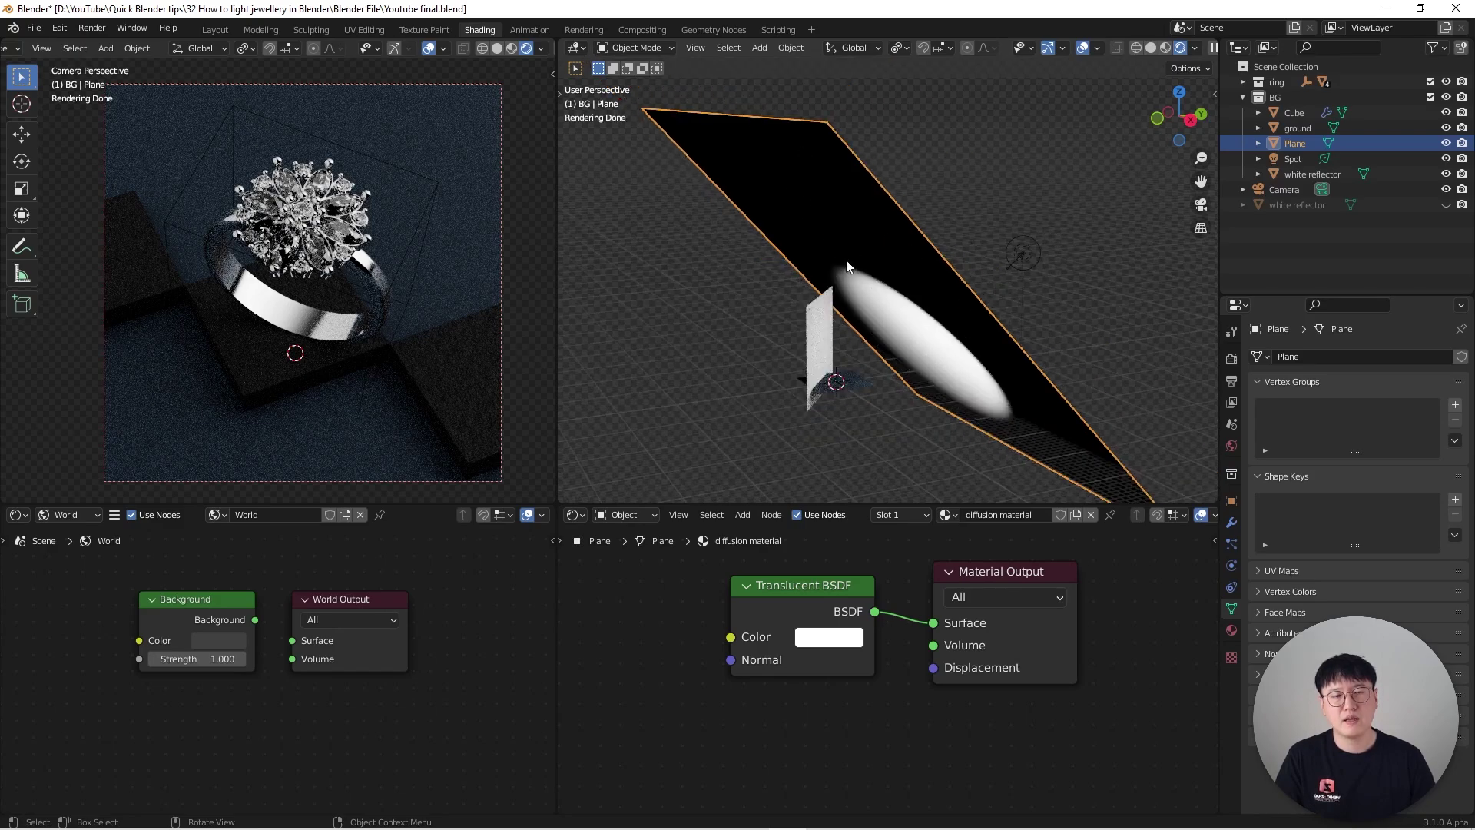
middle_click_drag(849, 265, 936, 223)
middle_click_drag(853, 288, 777, 296)
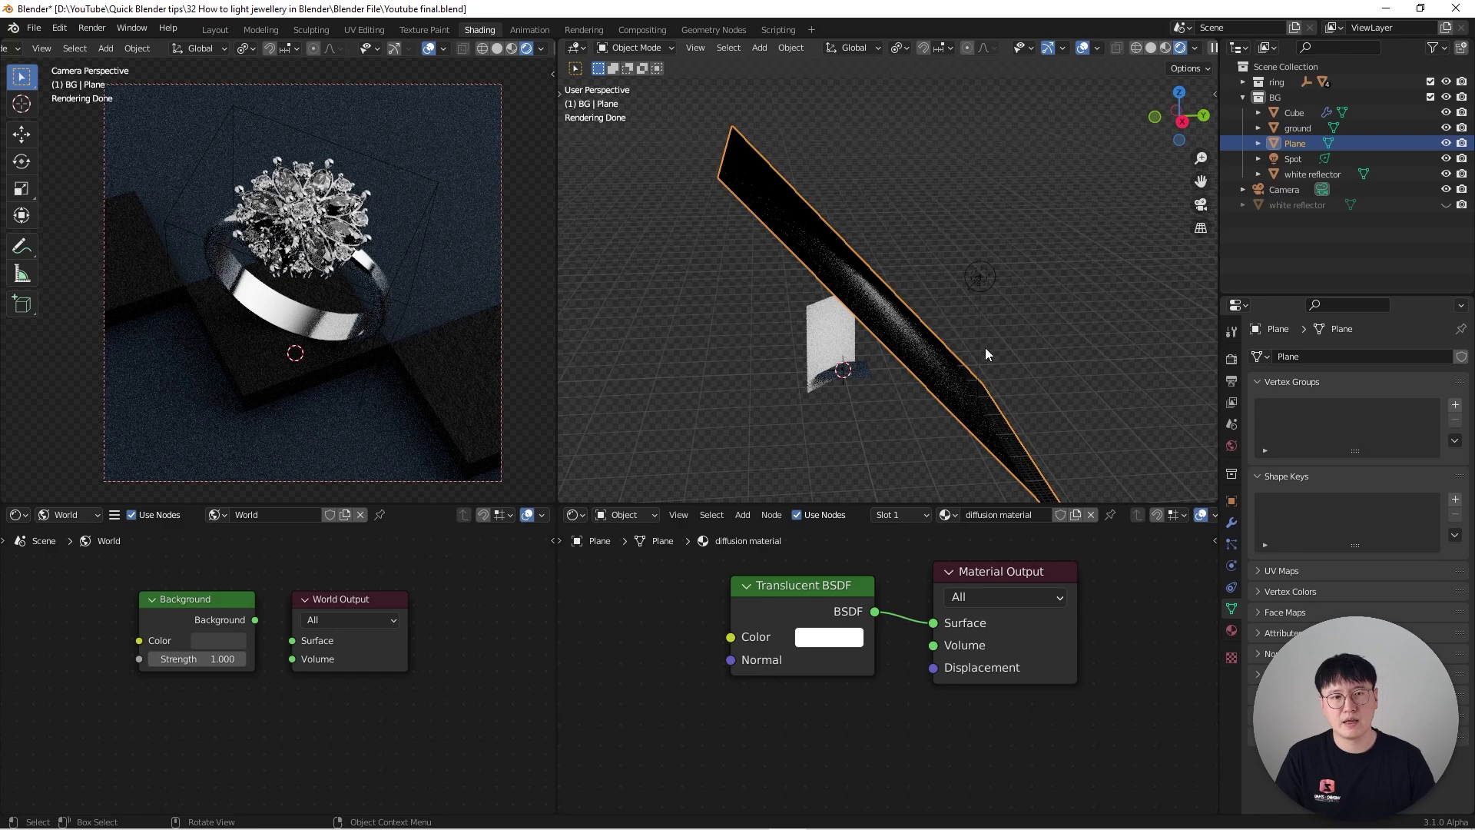
scroll(883, 325, "up", 2)
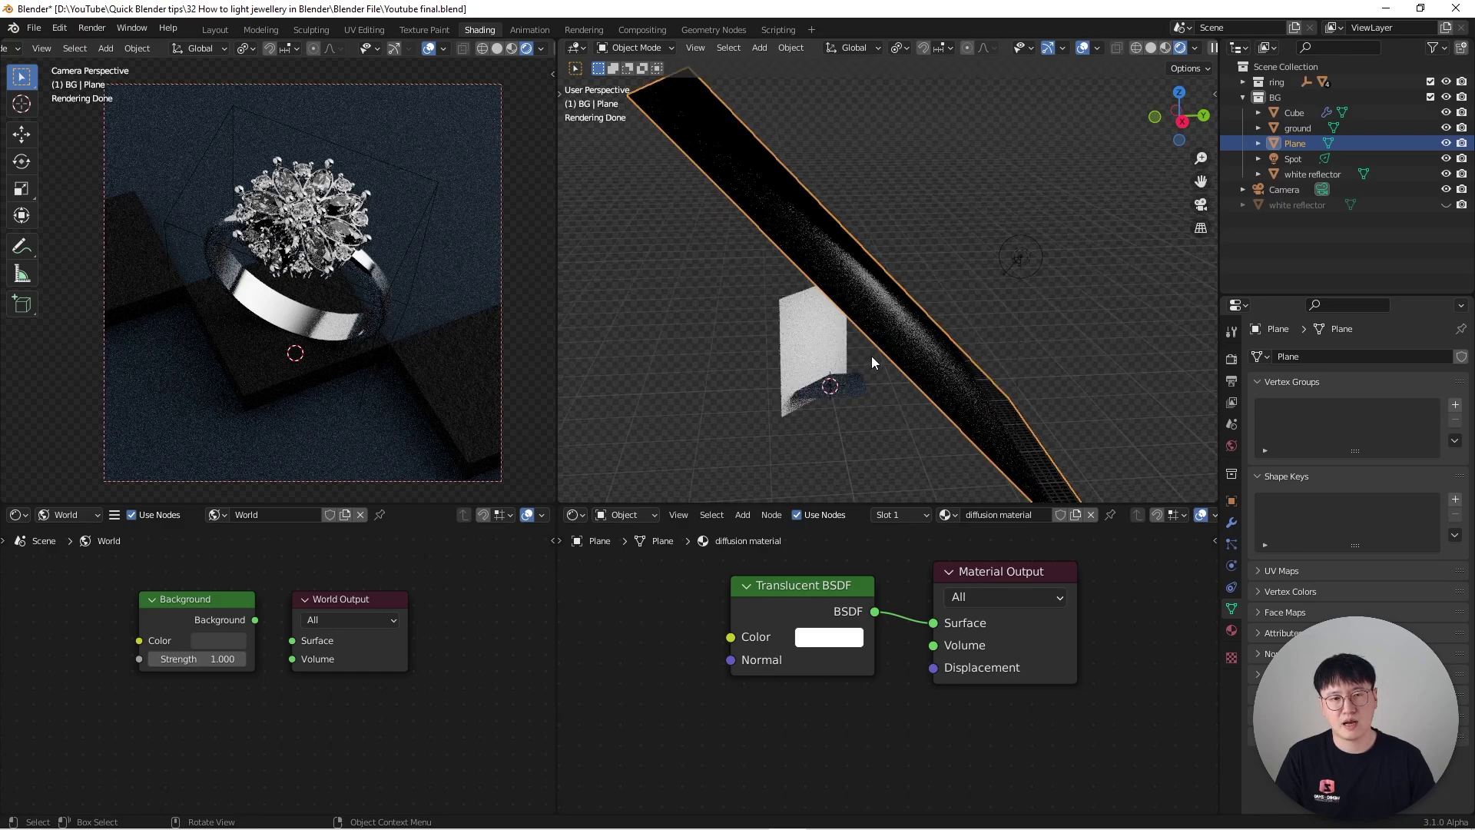
middle_click_drag(871, 356, 879, 254)
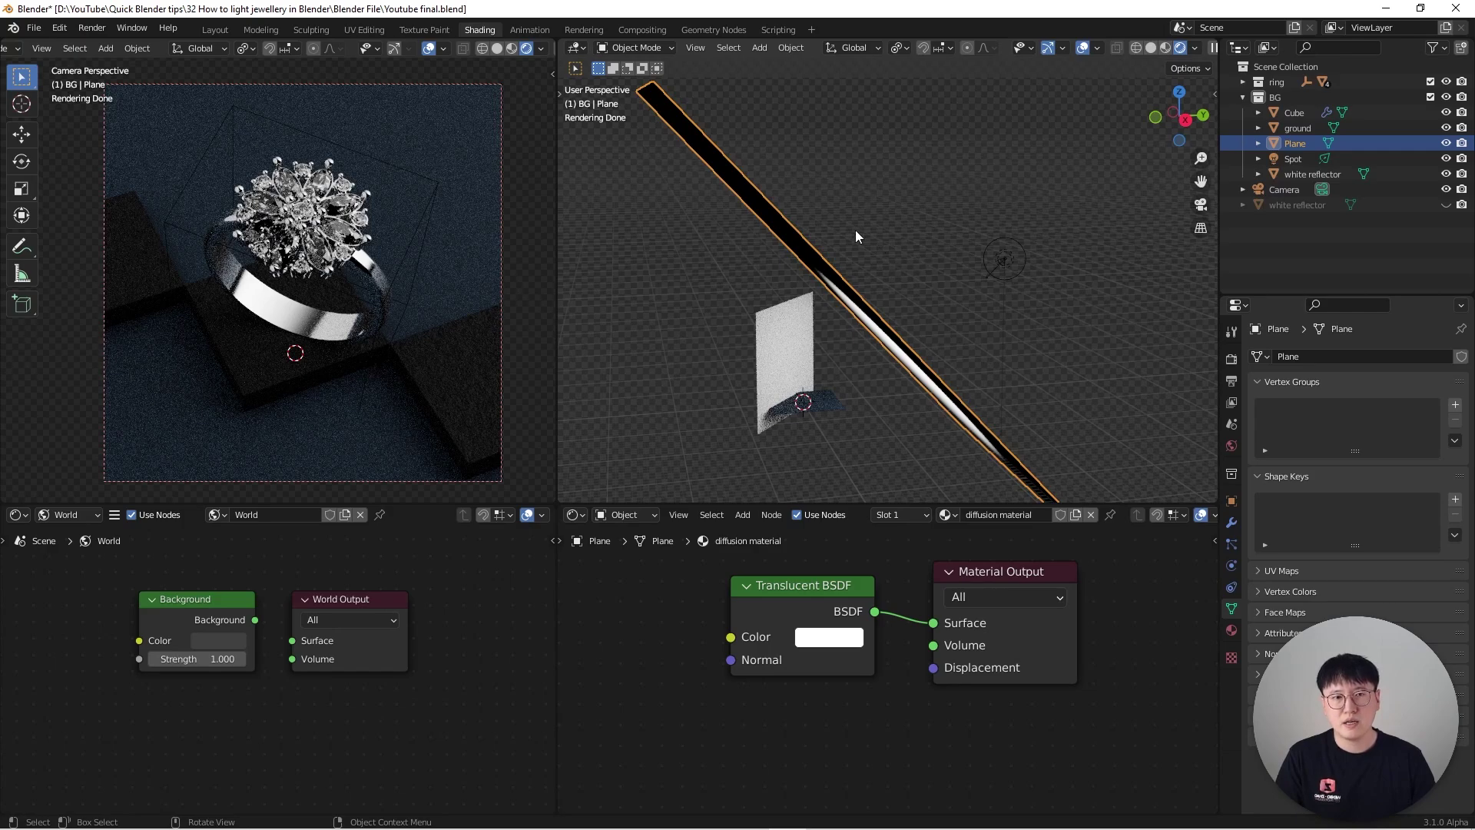
scroll(888, 234, "down", 1)
scroll(899, 227, "down", 1)
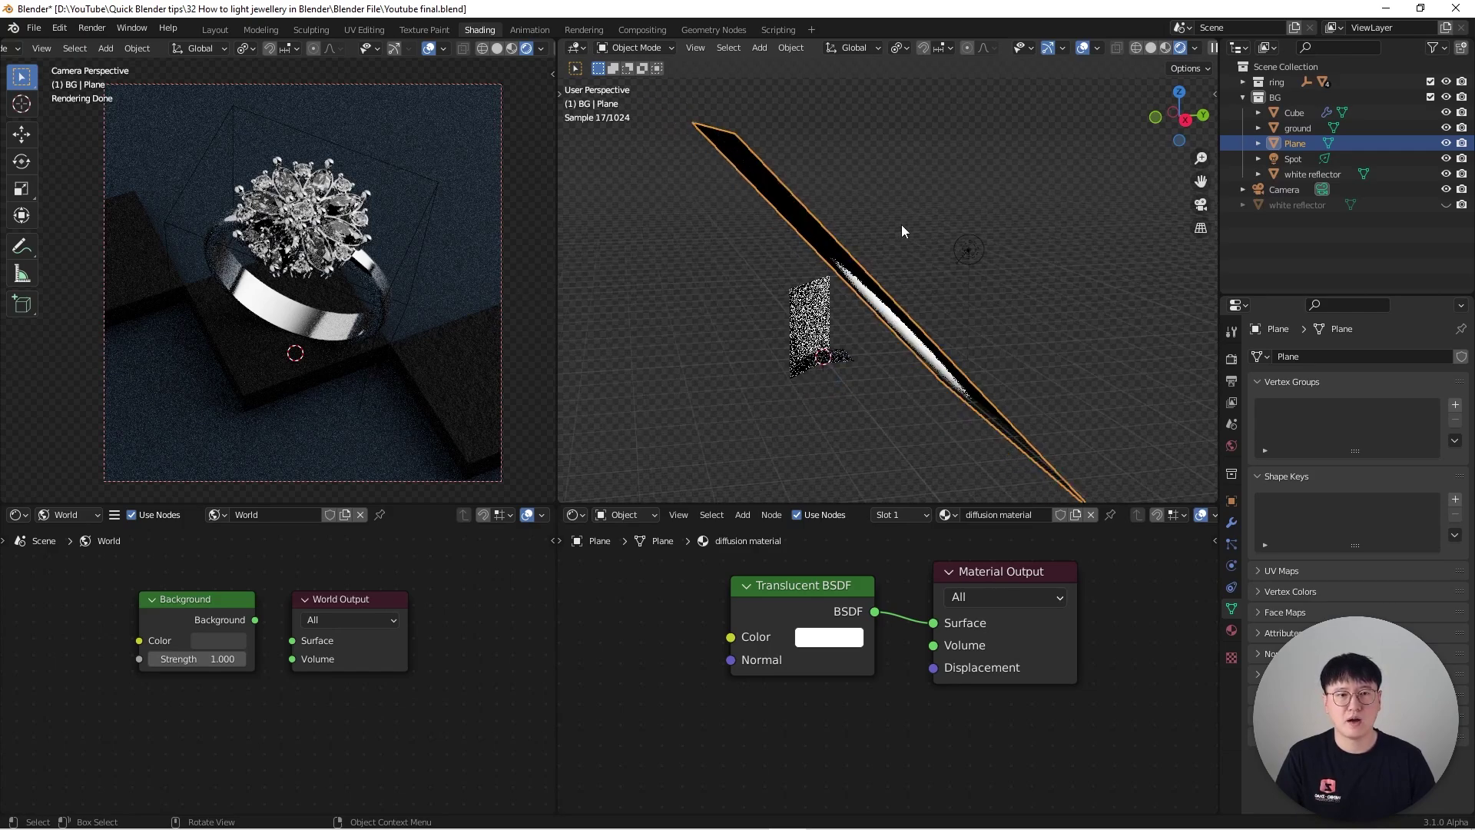
middle_click_drag(957, 219, 1020, 241)
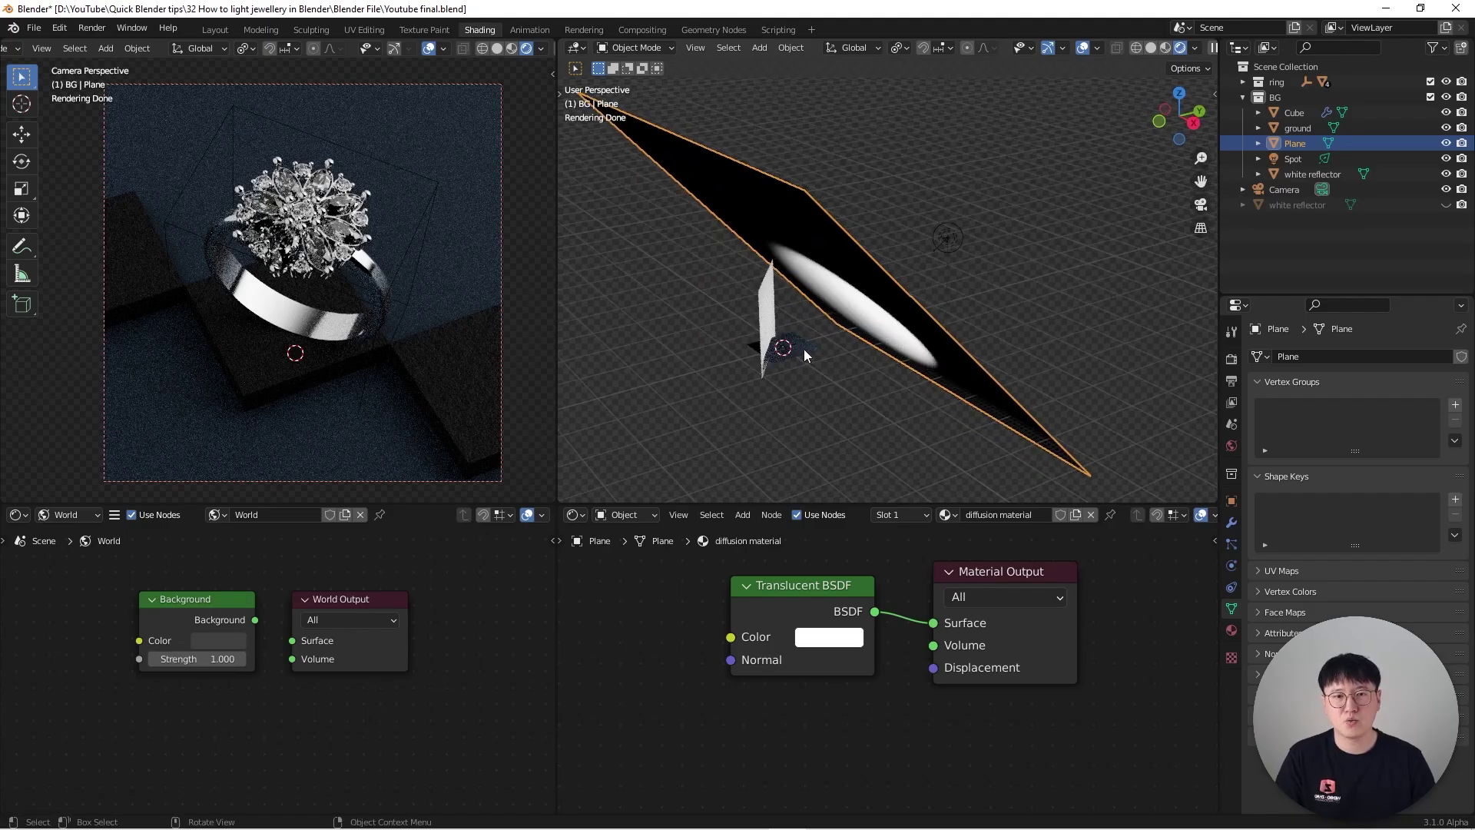
scroll(803, 349, "up", 6)
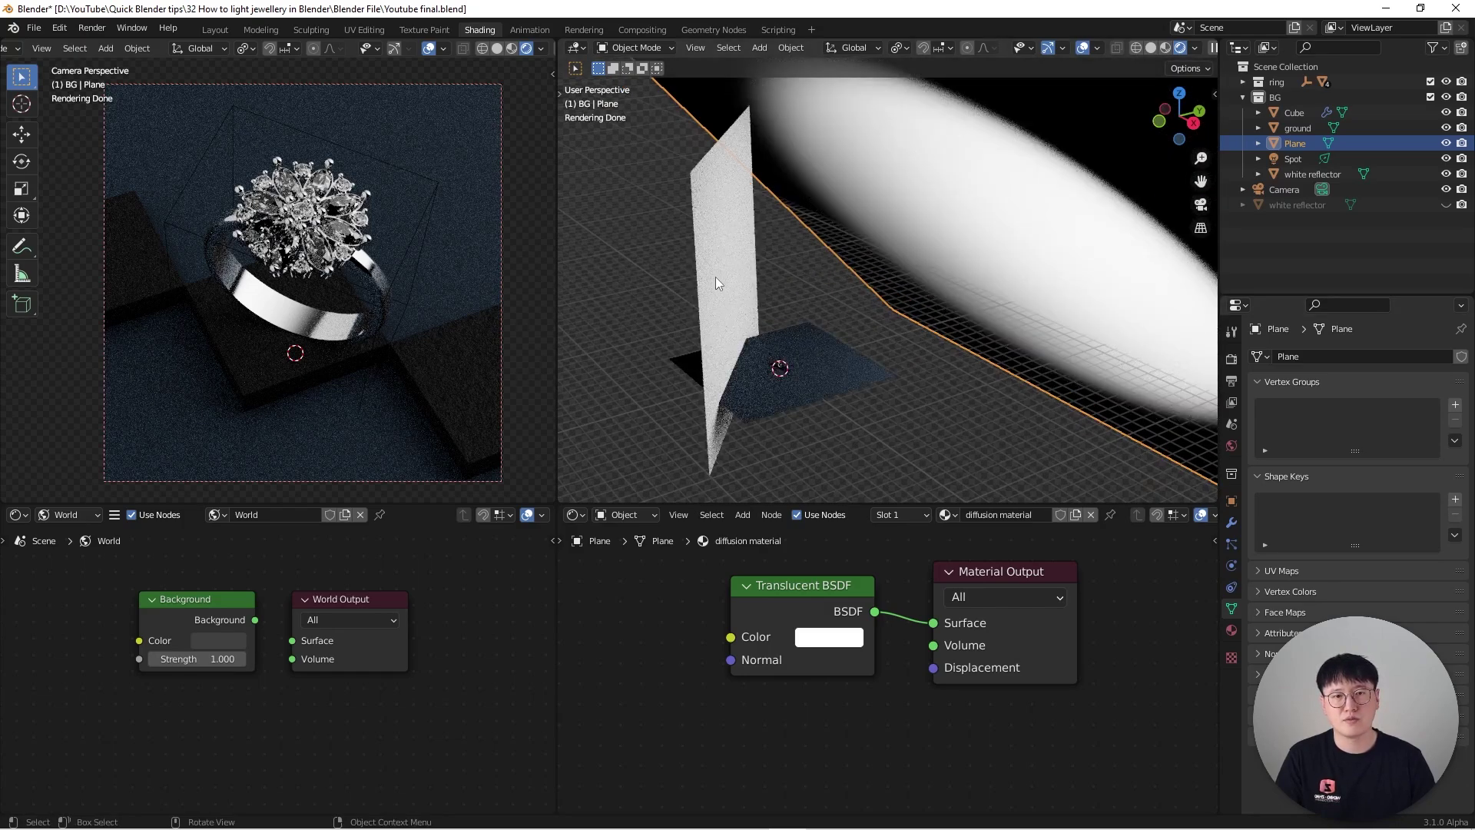
middle_click_drag(727, 275, 879, 255)
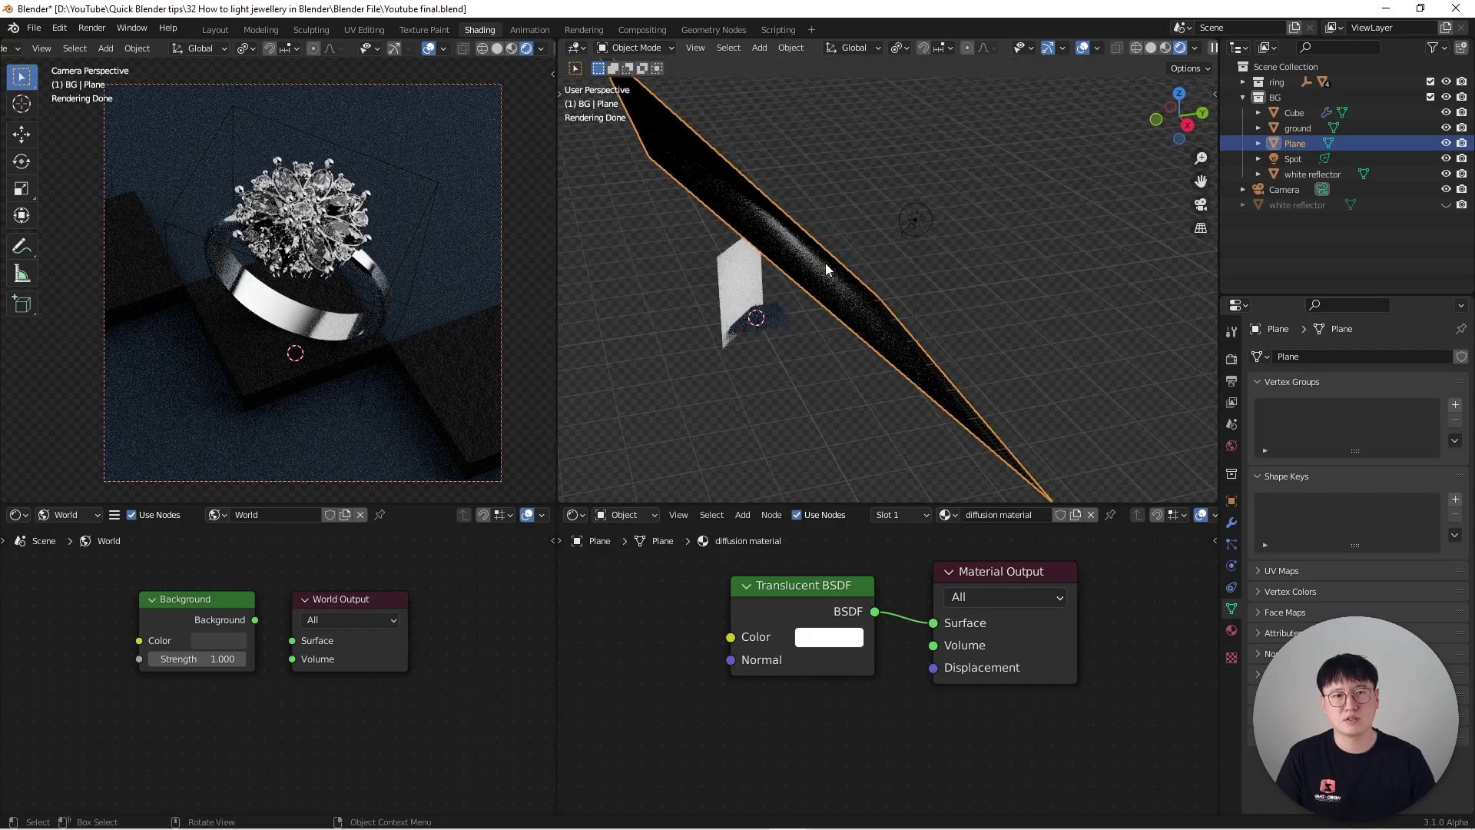
middle_click_drag(780, 330, 708, 324)
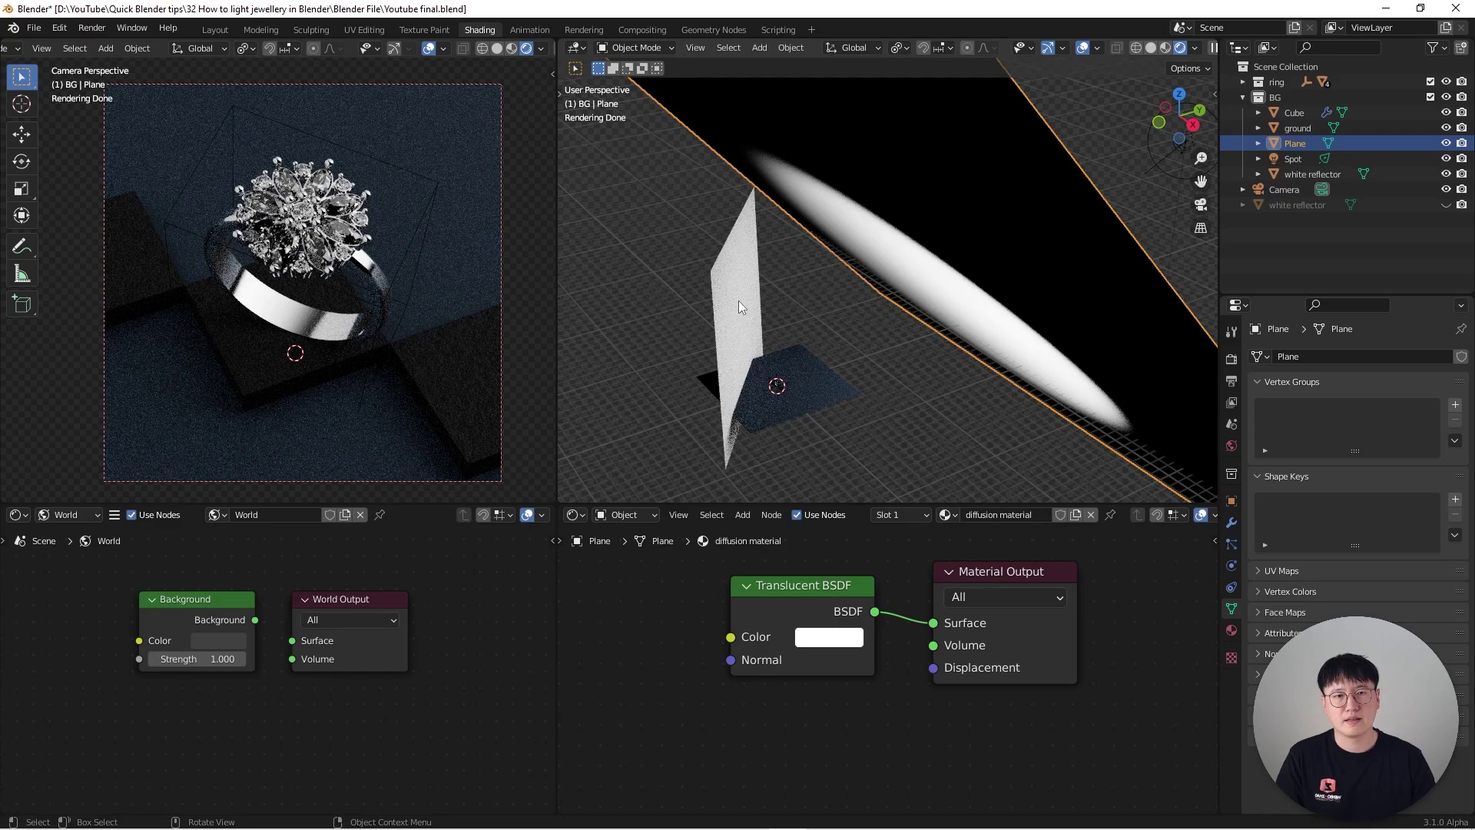
middle_click_drag(739, 301, 839, 302)
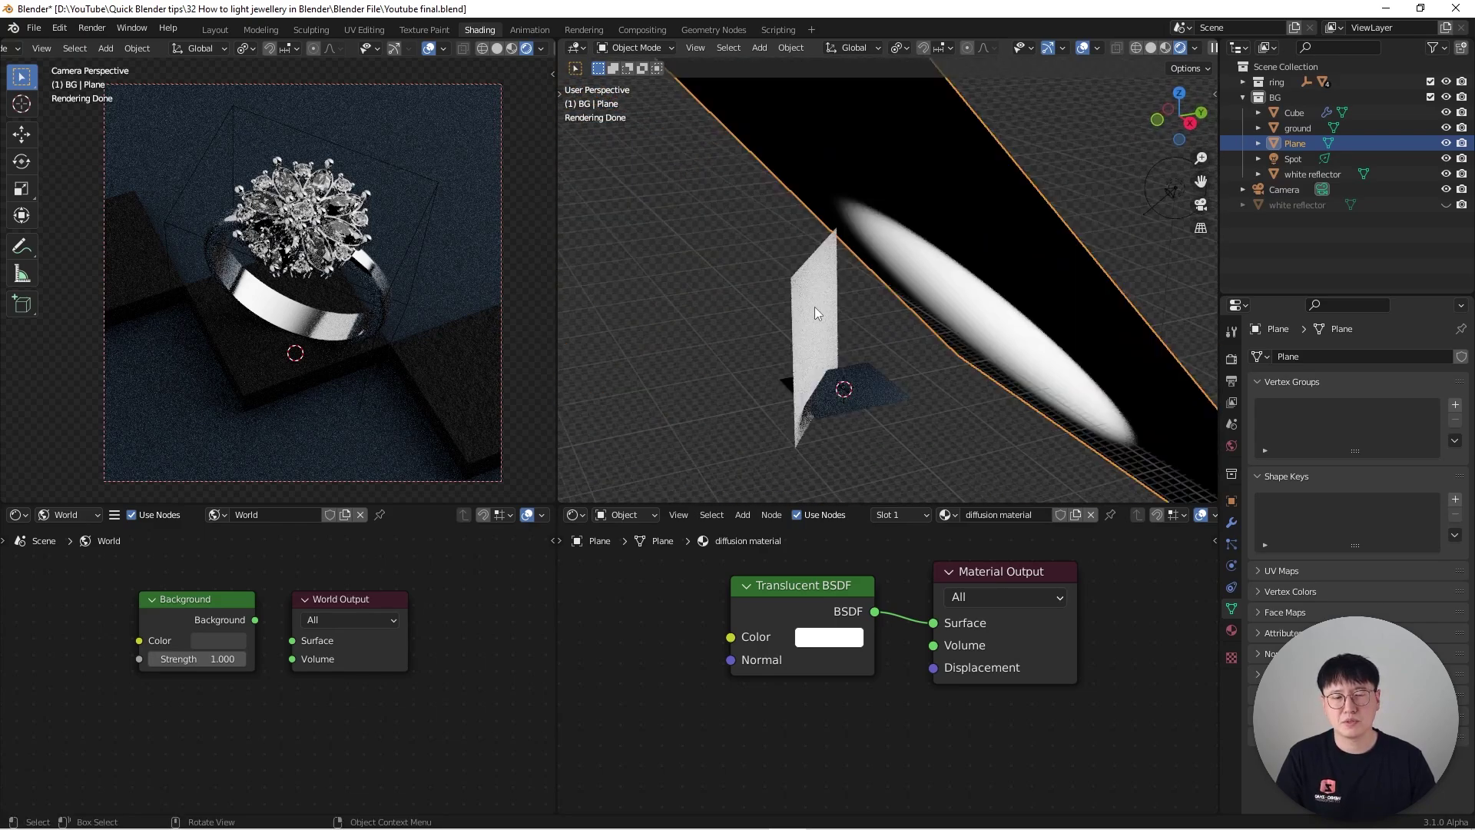
Move the white reflector panel slightly to the right beside the ring.
left_click(814, 307)
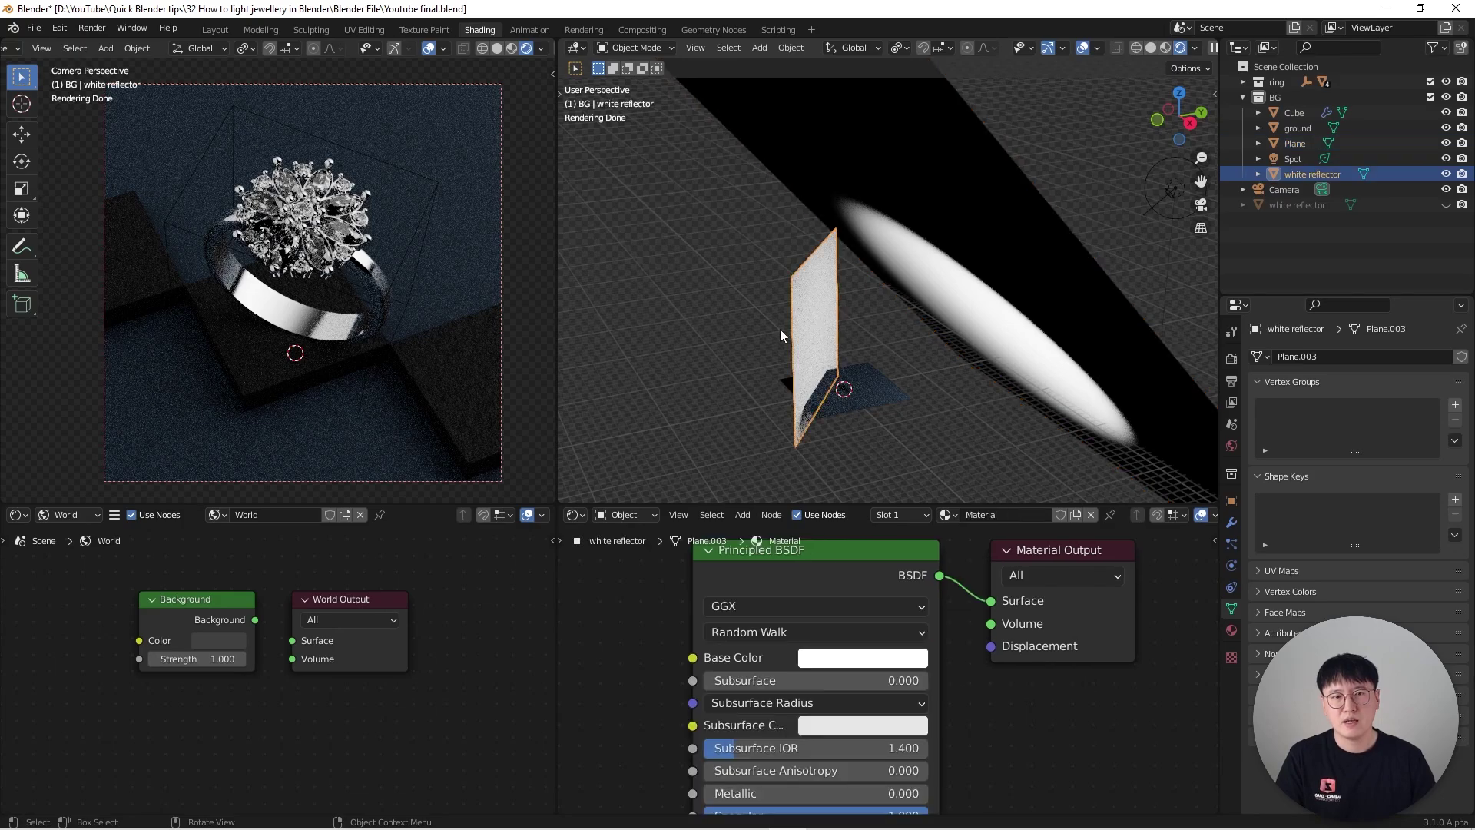
middle_click_drag(781, 329, 790, 335)
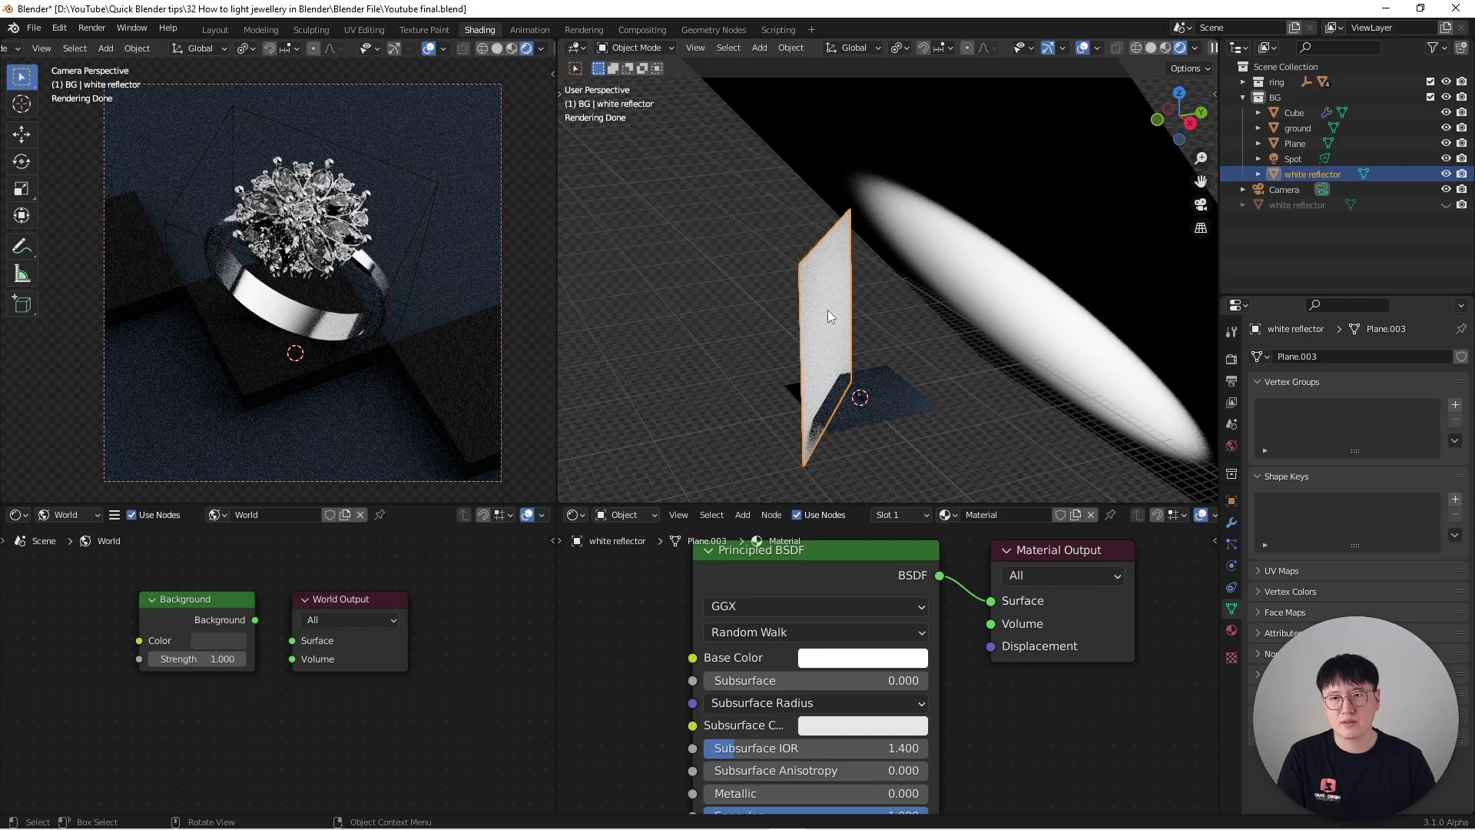
key("g")
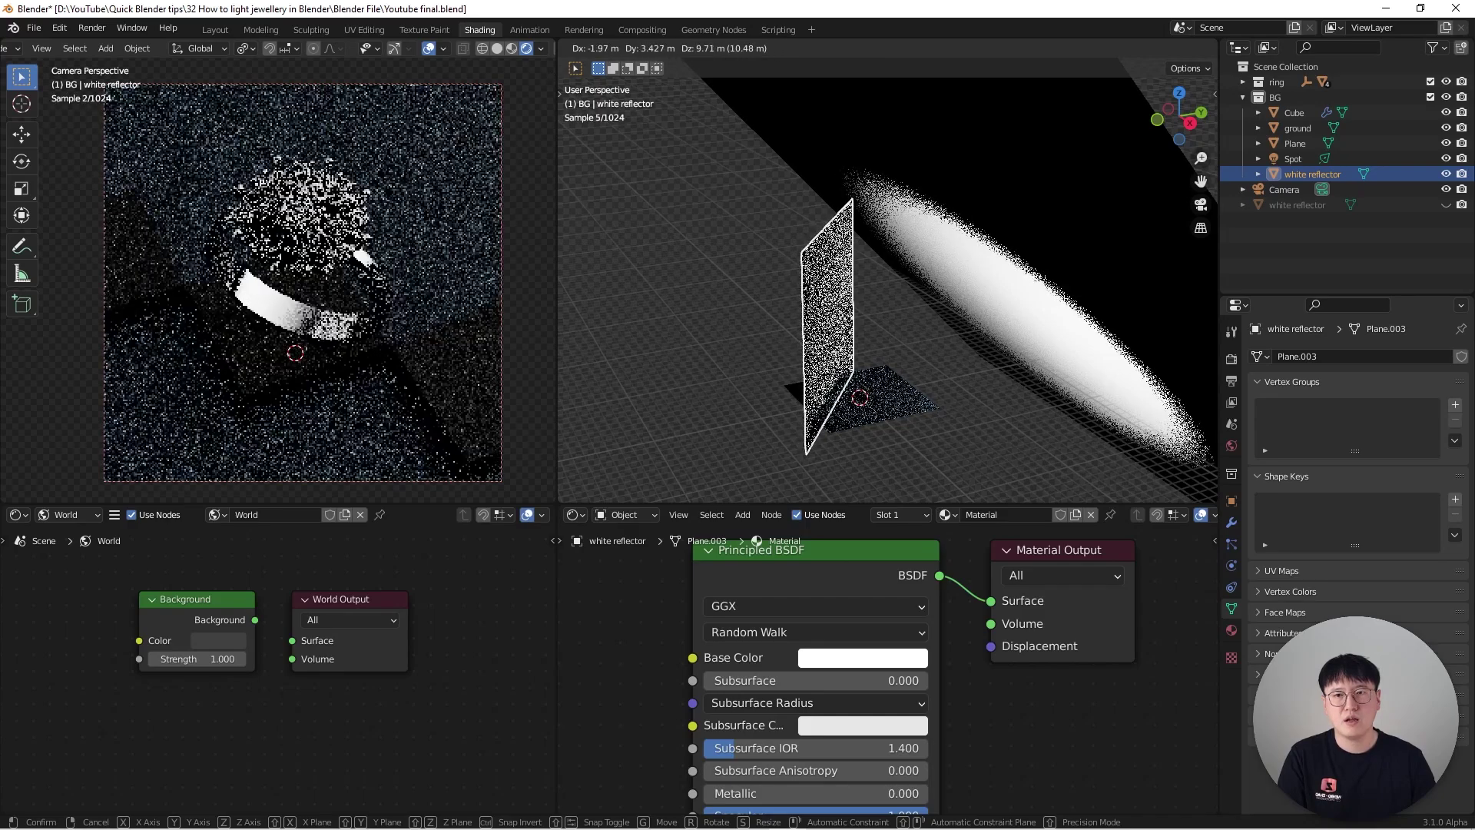
left_click(803, 305)
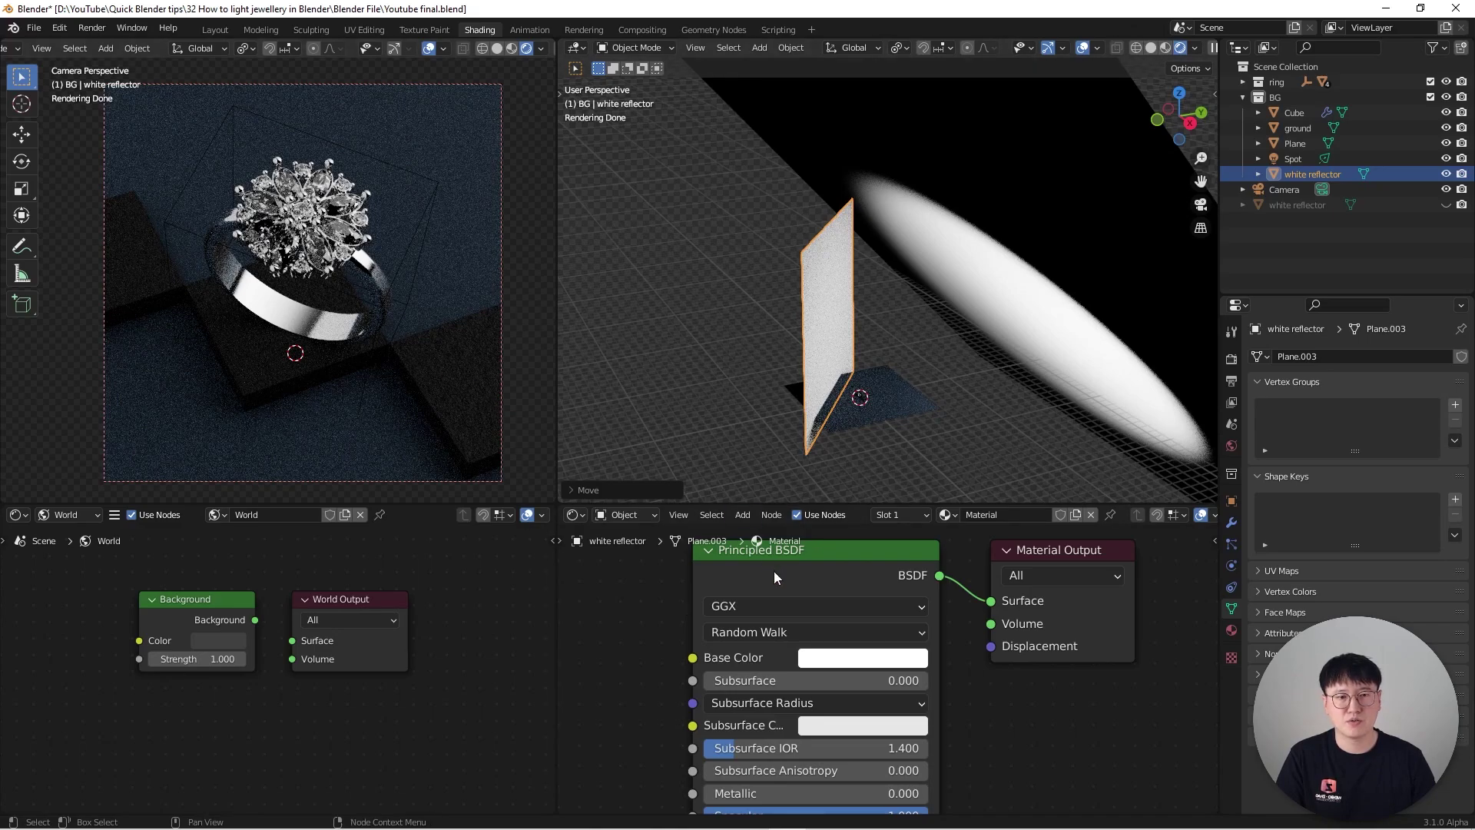
scroll(706, 605, "down", 2)
scroll(706, 606, "down", 2)
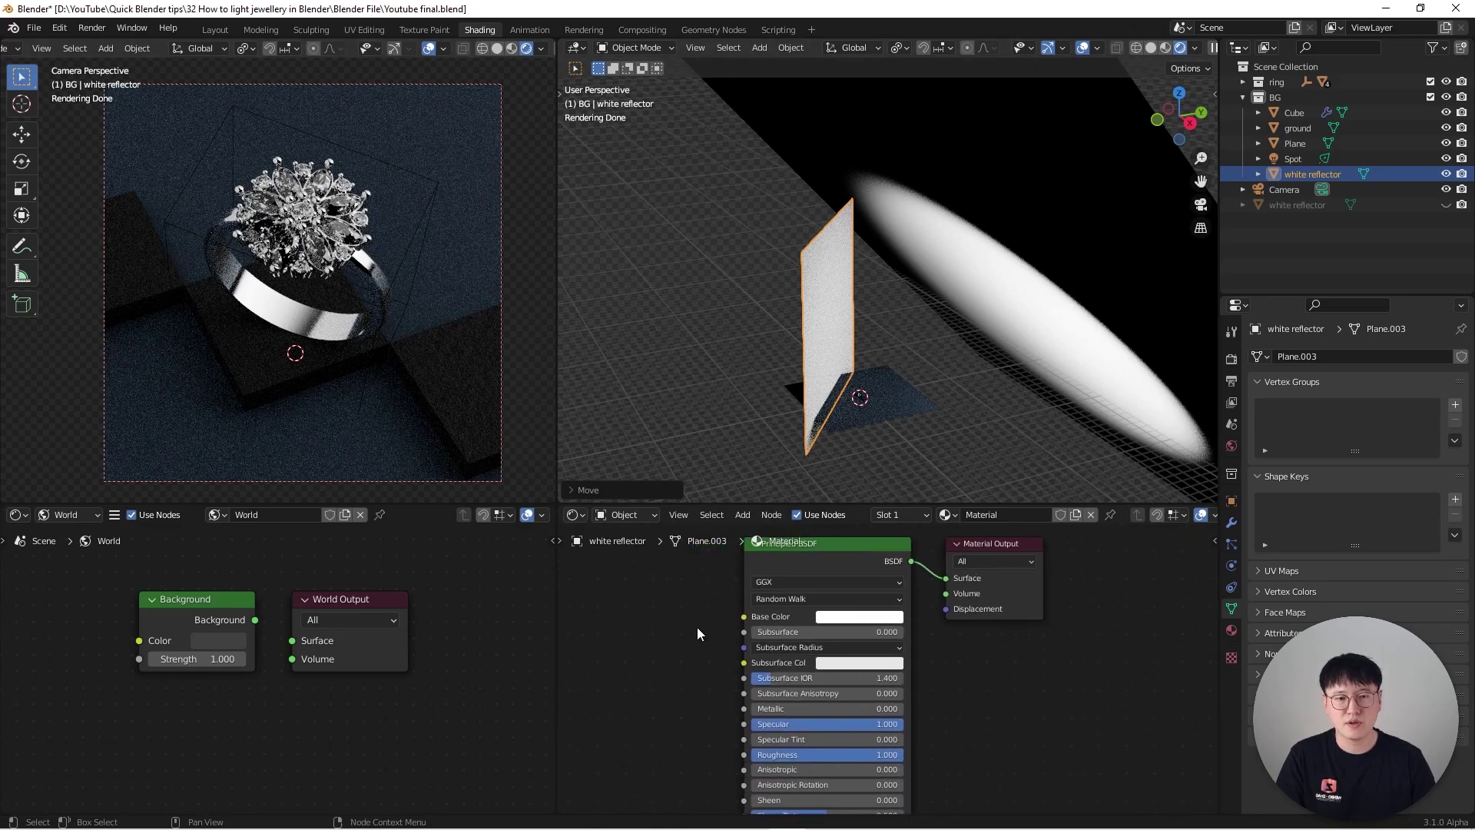
Select the ring and zoom onto its Principled BSDF: Metallic 1.000, Roughness 0.100.
left_click(376, 270)
scroll(914, 649, "up", 4)
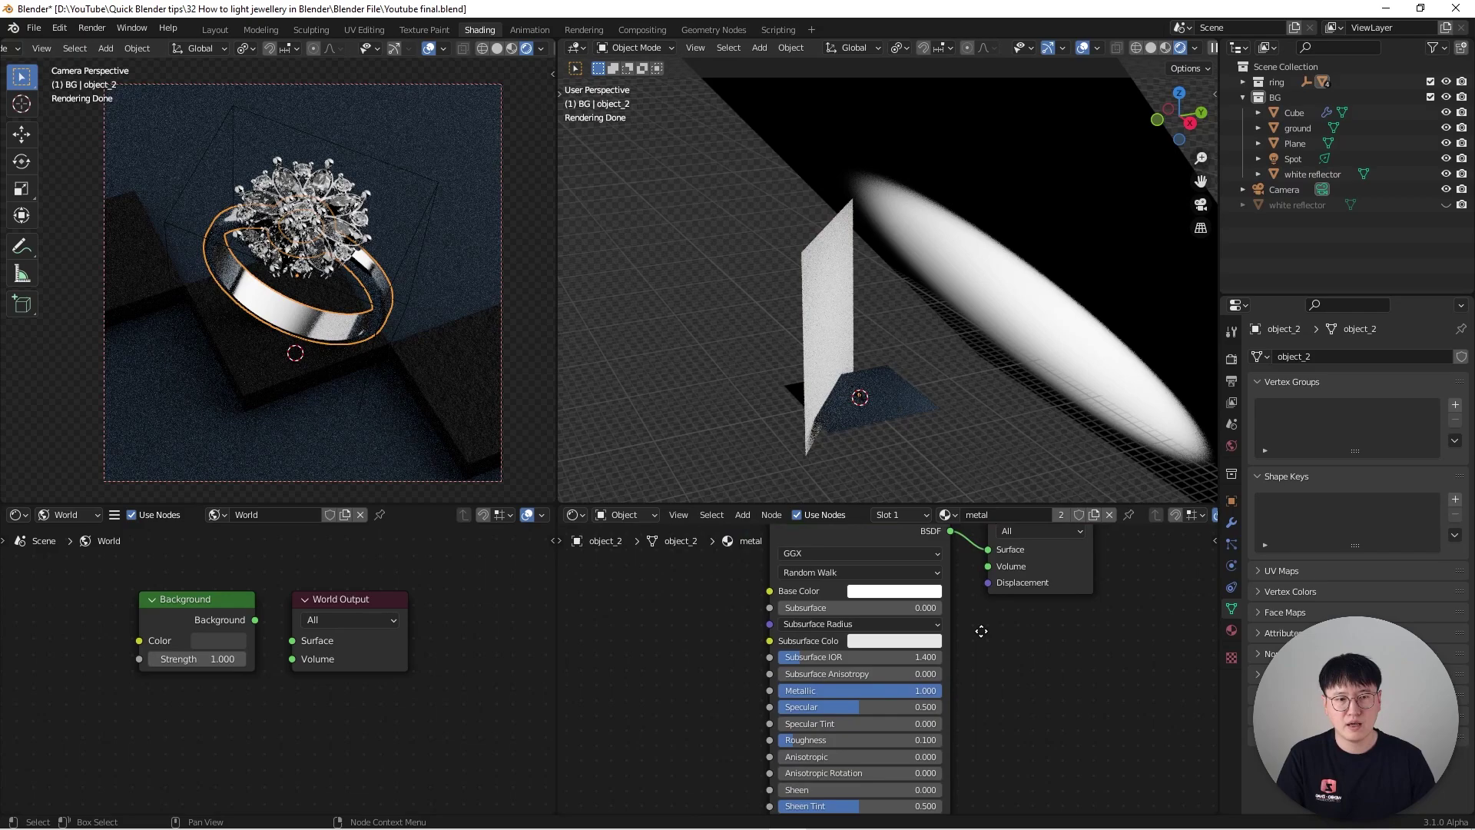
scroll(730, 698, "up", 2)
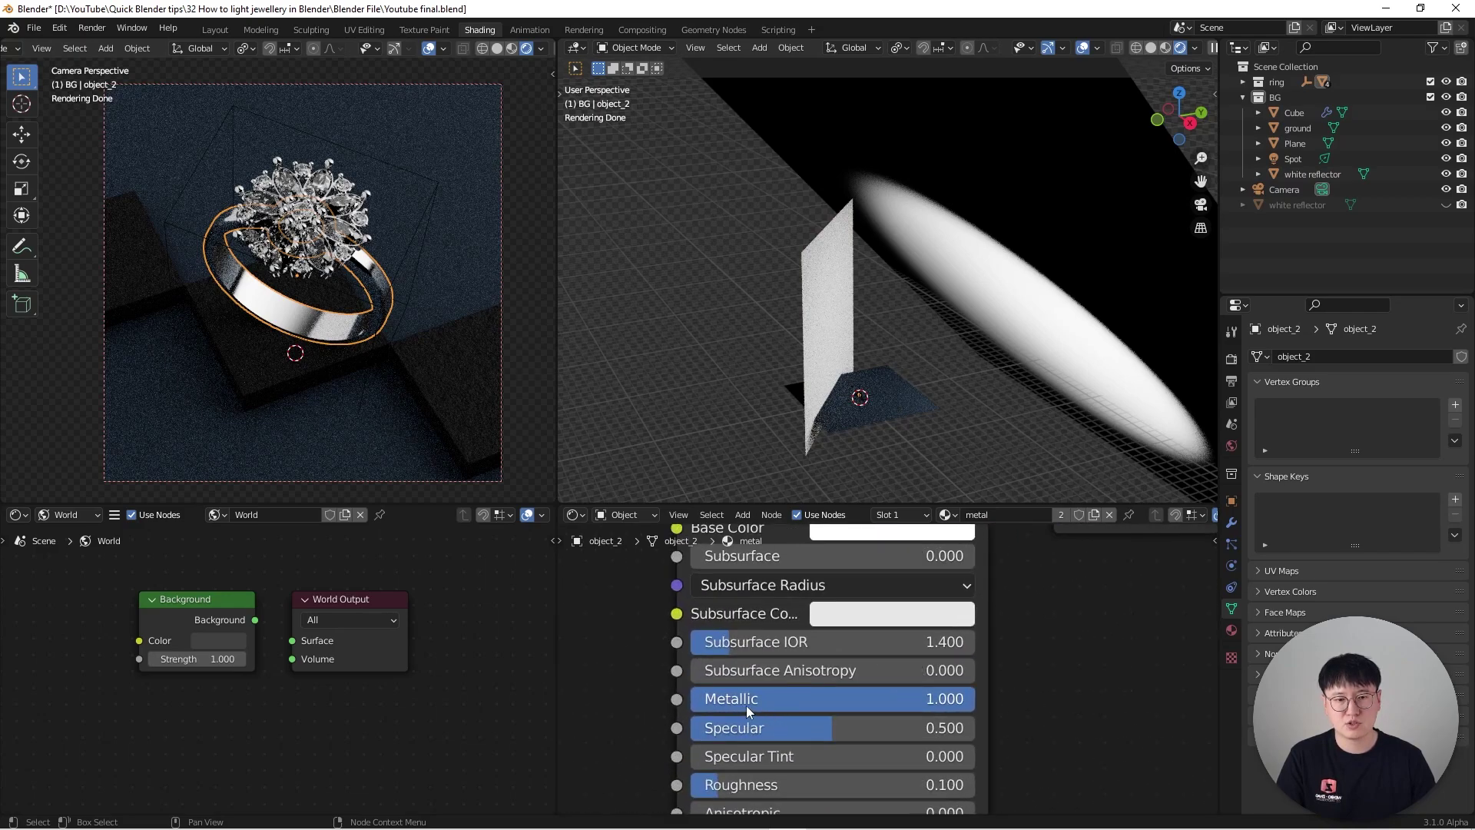
scroll(859, 702, "down", 2)
scroll(866, 664, "up", 2)
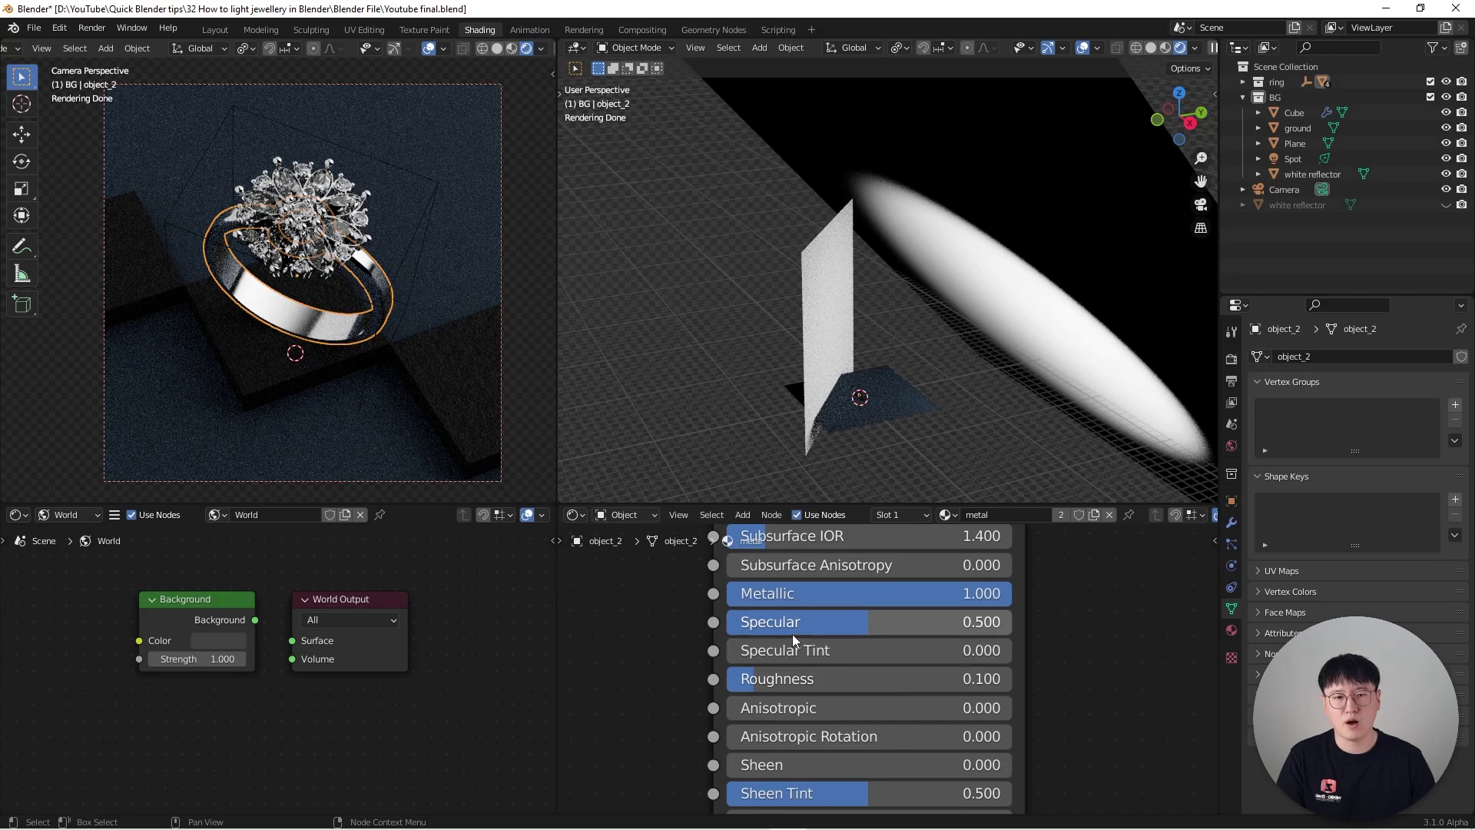
scroll(791, 633, "down", 4)
scroll(775, 636, "down", 3)
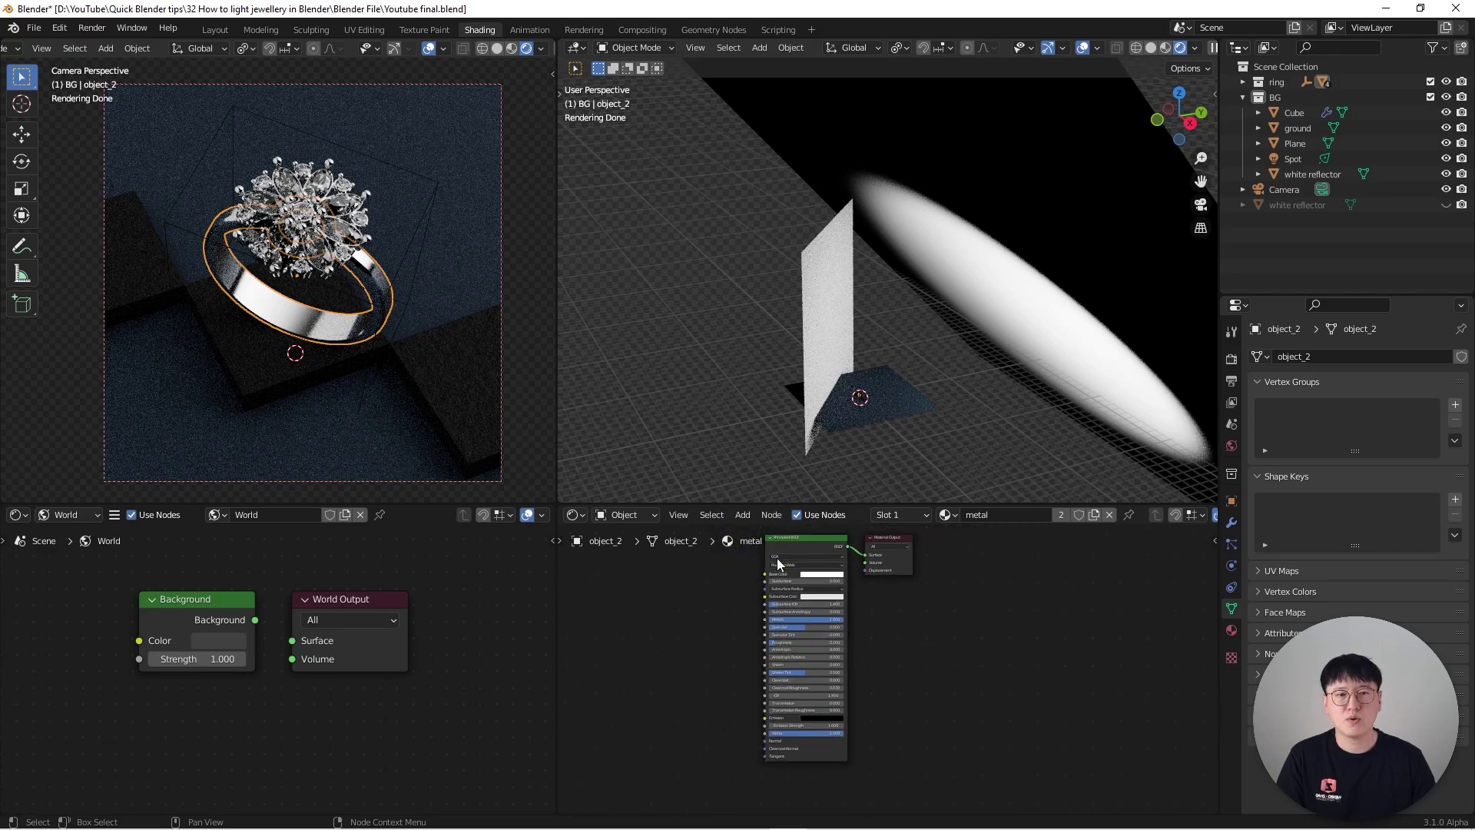
scroll(884, 653, "down", 1)
Orbit around the reflector and select the diffusion plane.
middle_click_drag(765, 406, 745, 341)
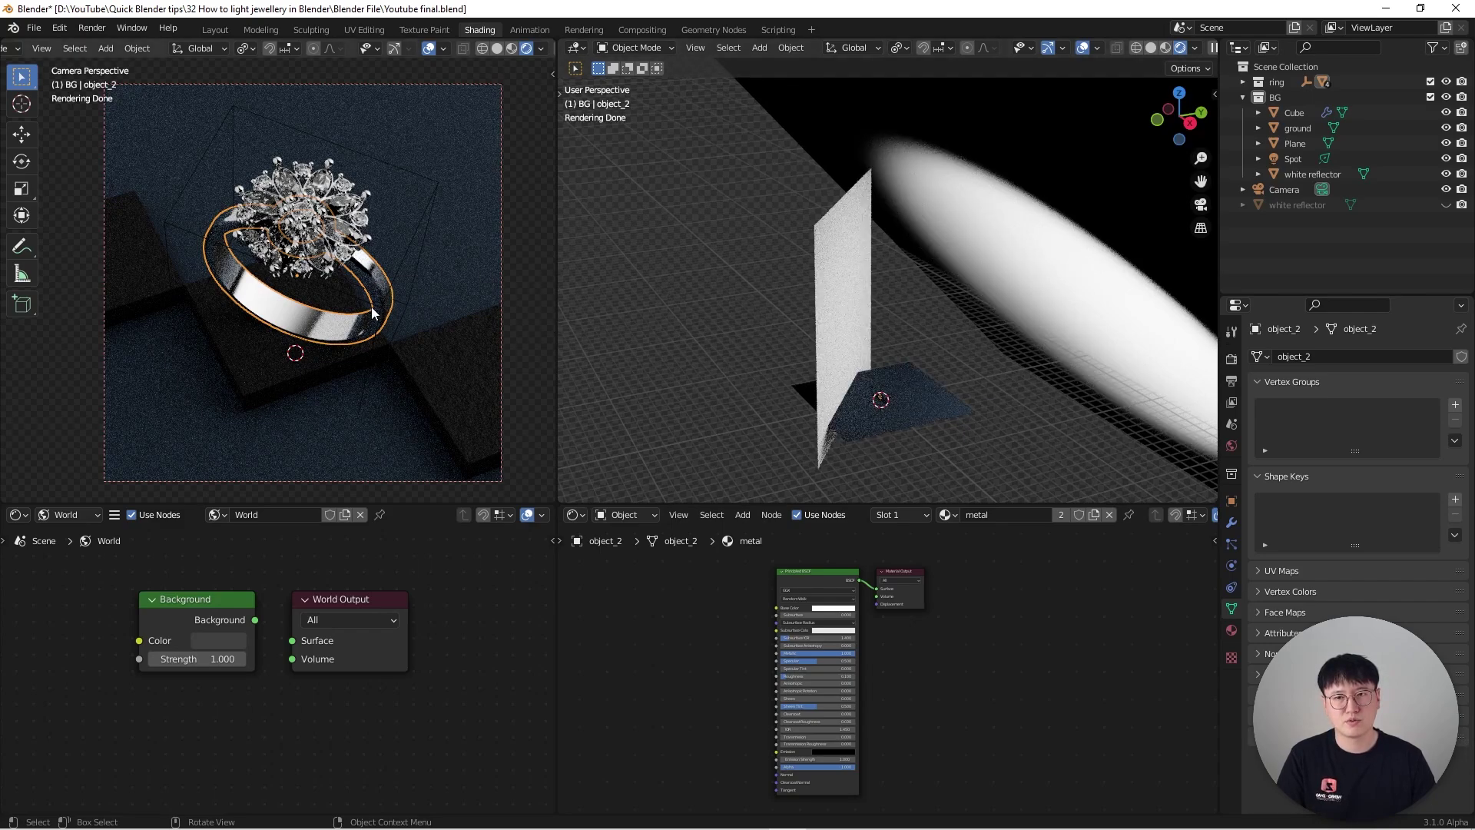
scroll(817, 290, "down", 4)
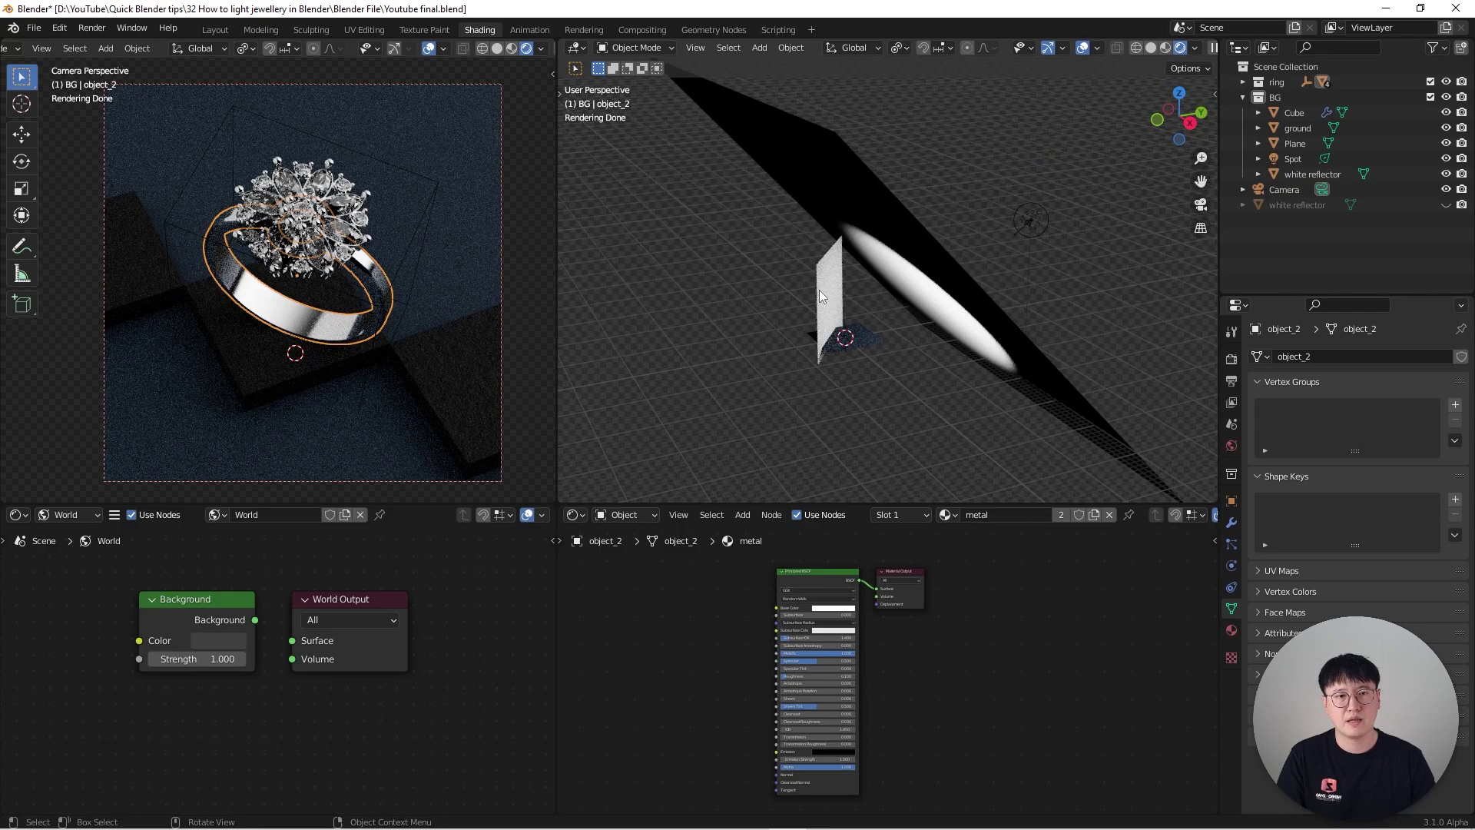
left_click(909, 261)
middle_click_drag(989, 246, 943, 210)
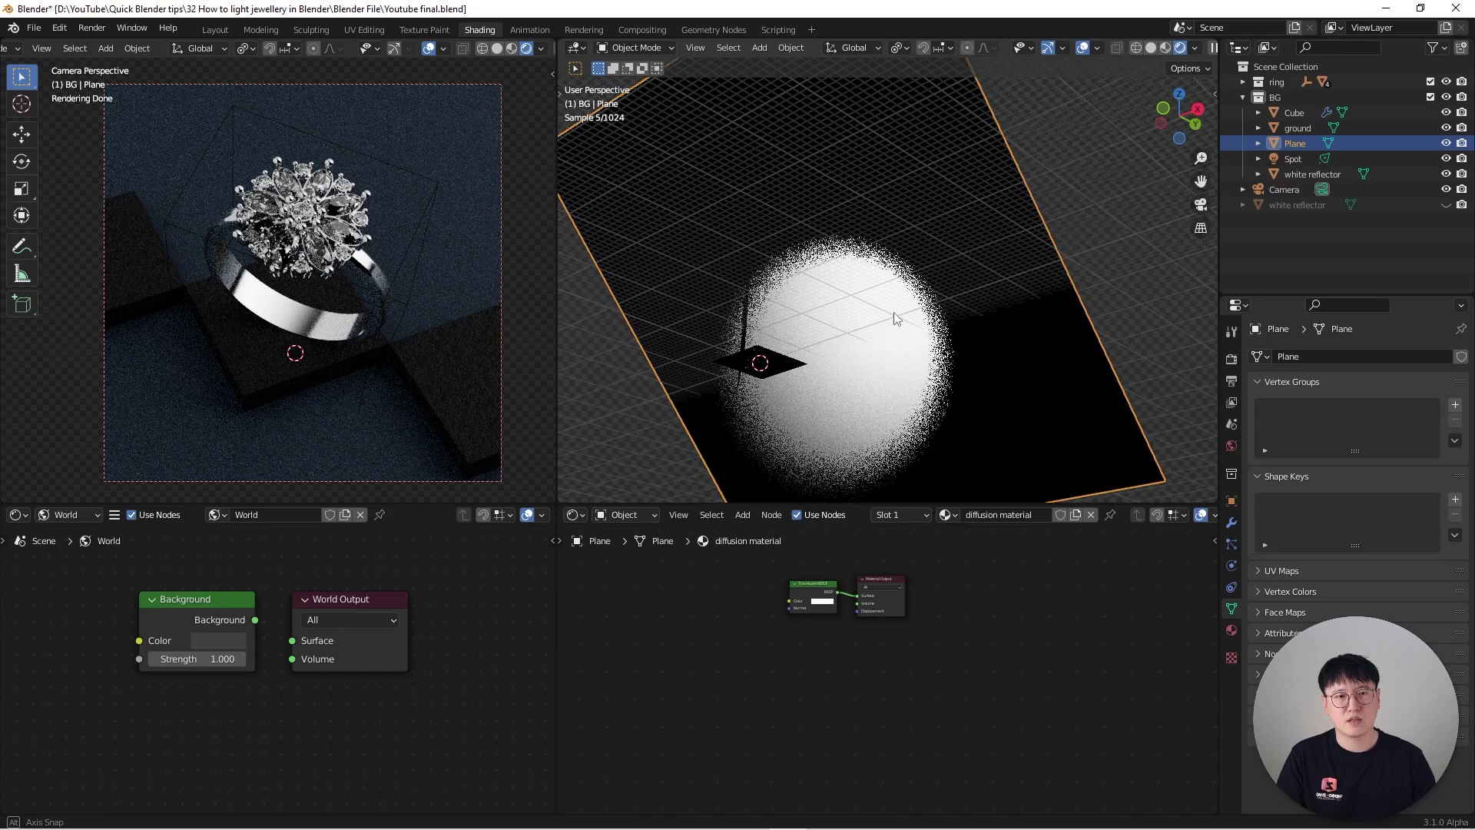
middle_click_drag(893, 312, 919, 289)
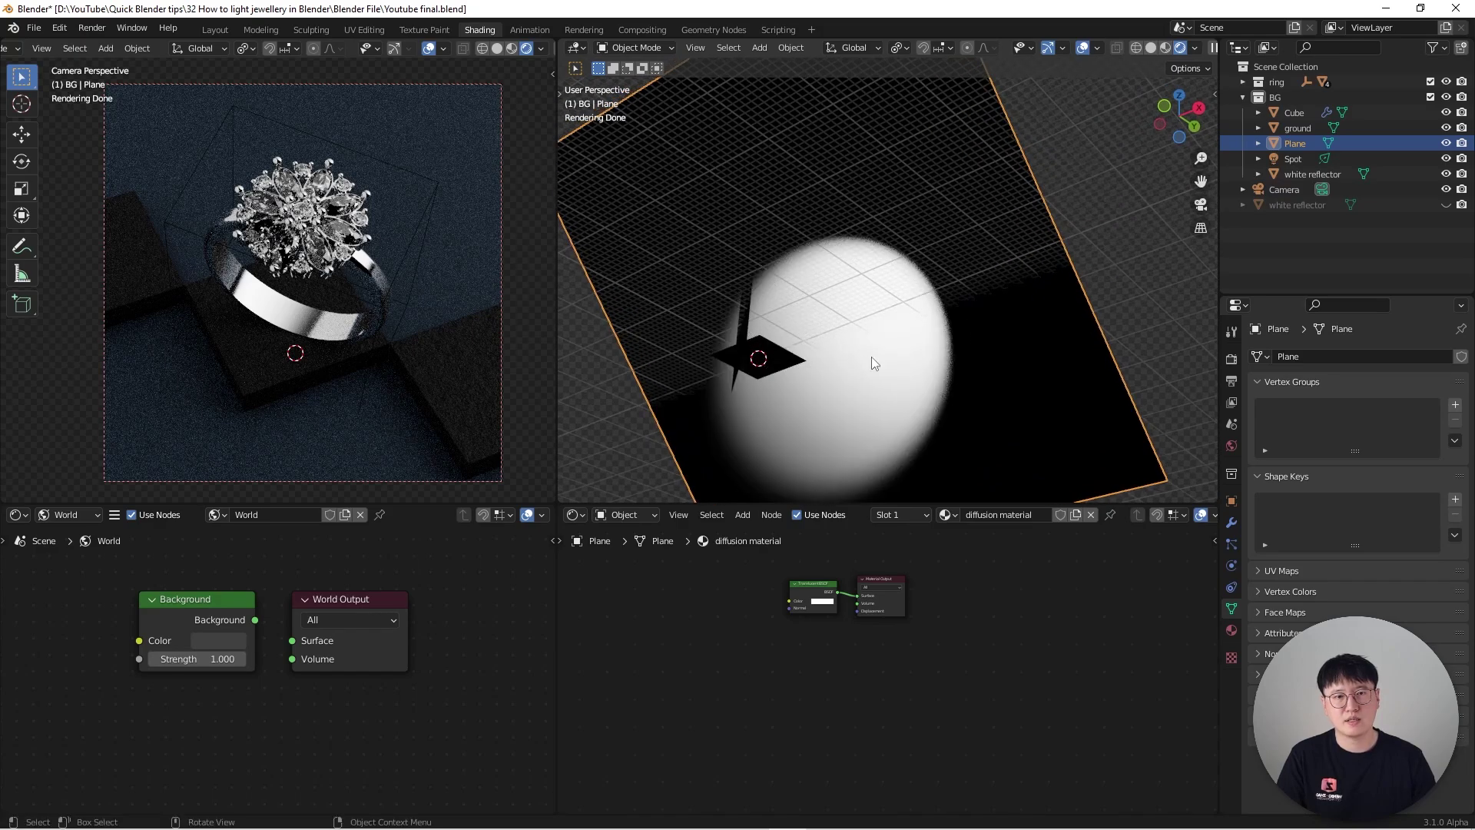
middle_click_drag(871, 356, 924, 273)
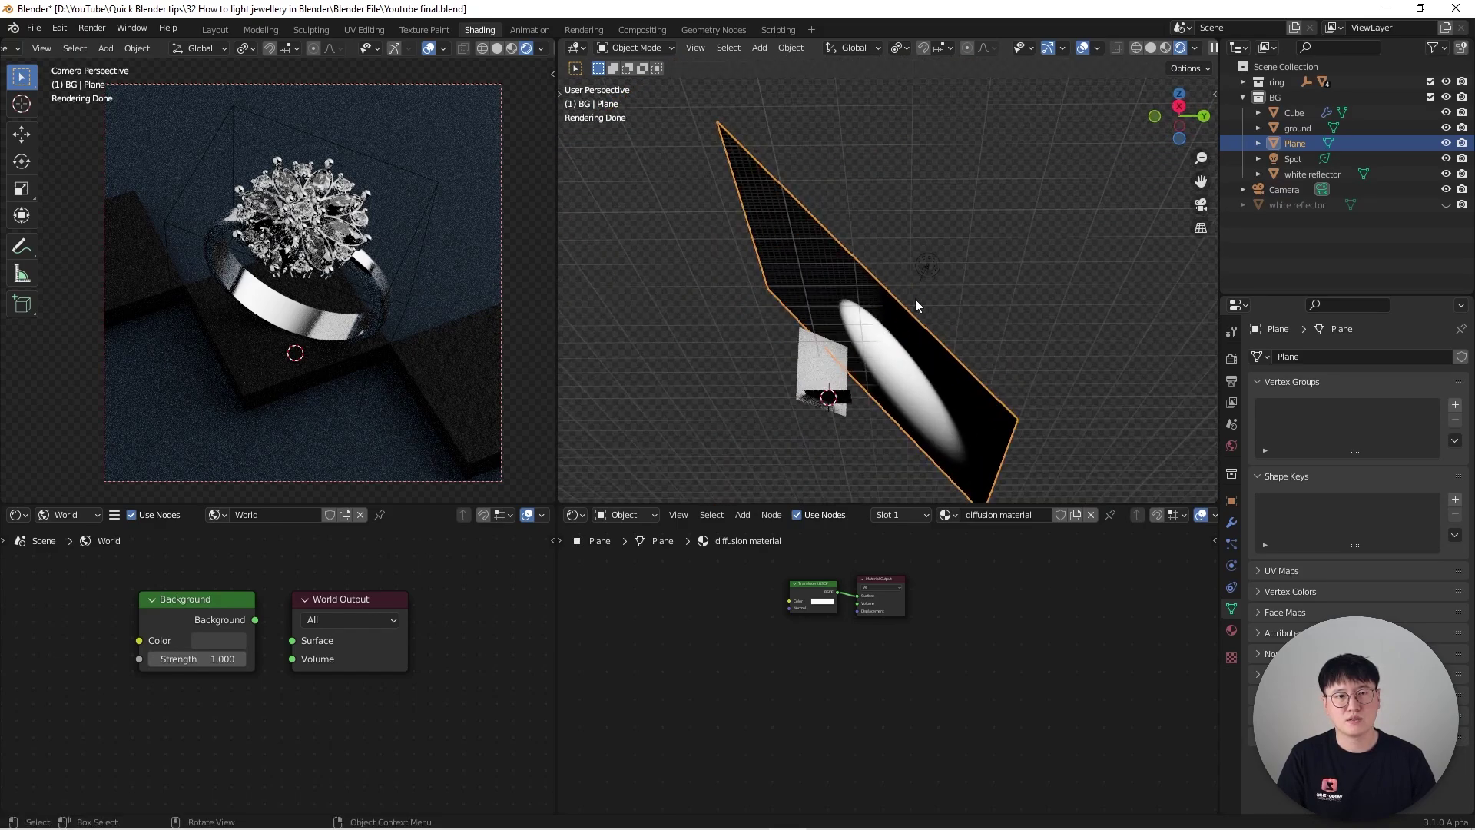
middle_click_drag(898, 360, 954, 224)
scroll(963, 334, "up", 3)
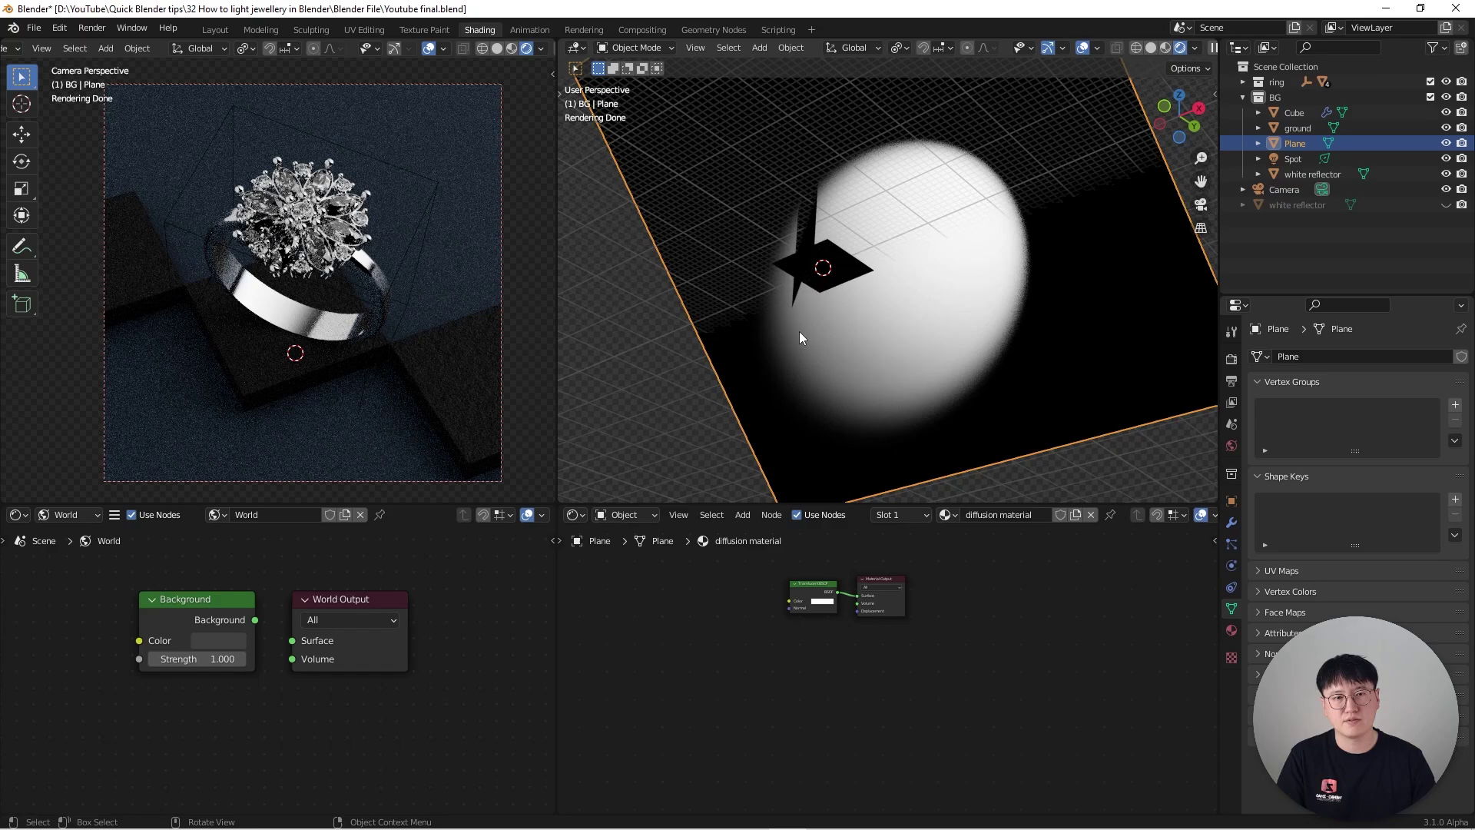
left_click(1083, 49)
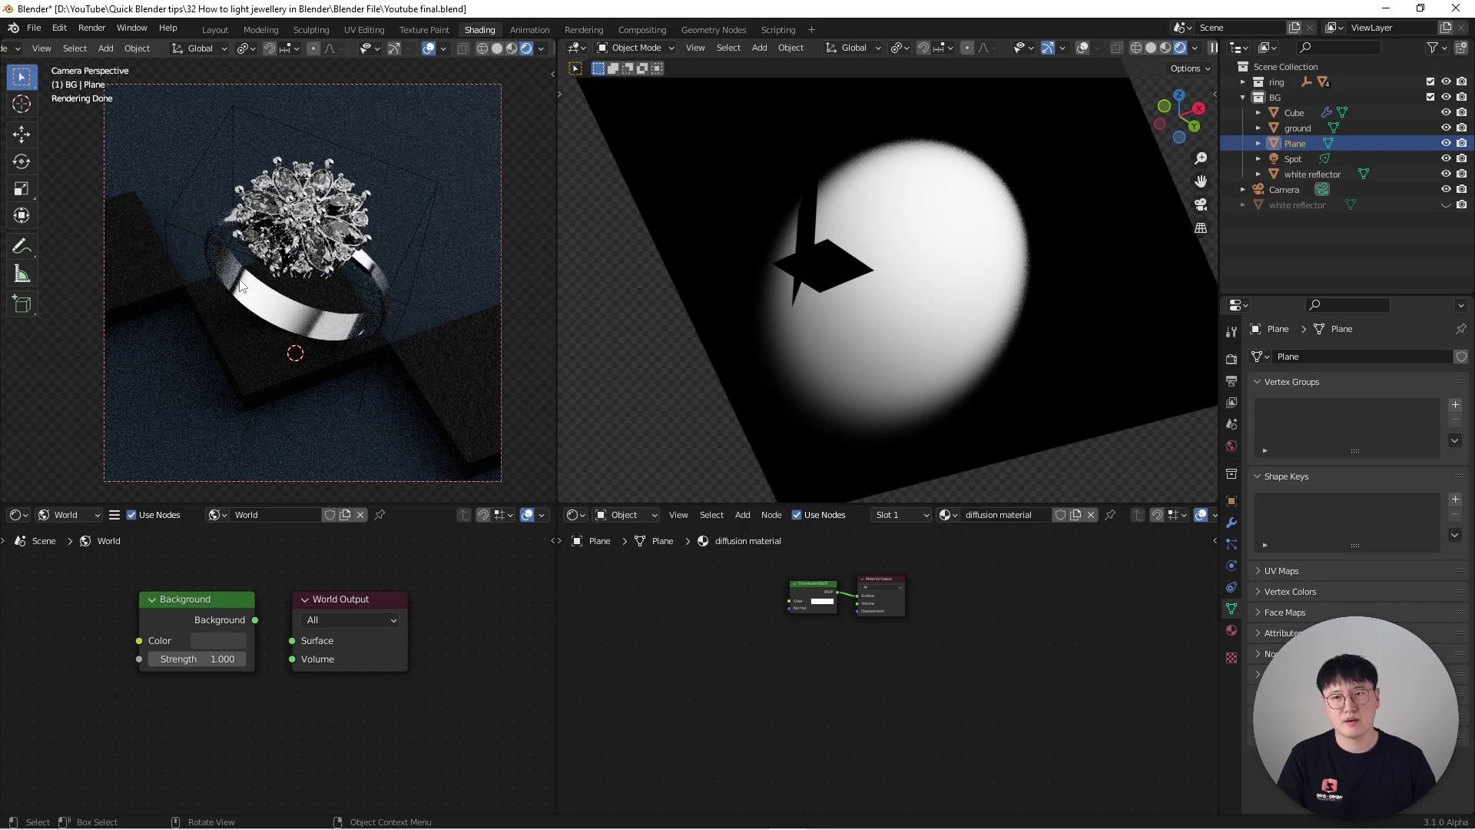
scroll(832, 257, "down", 3)
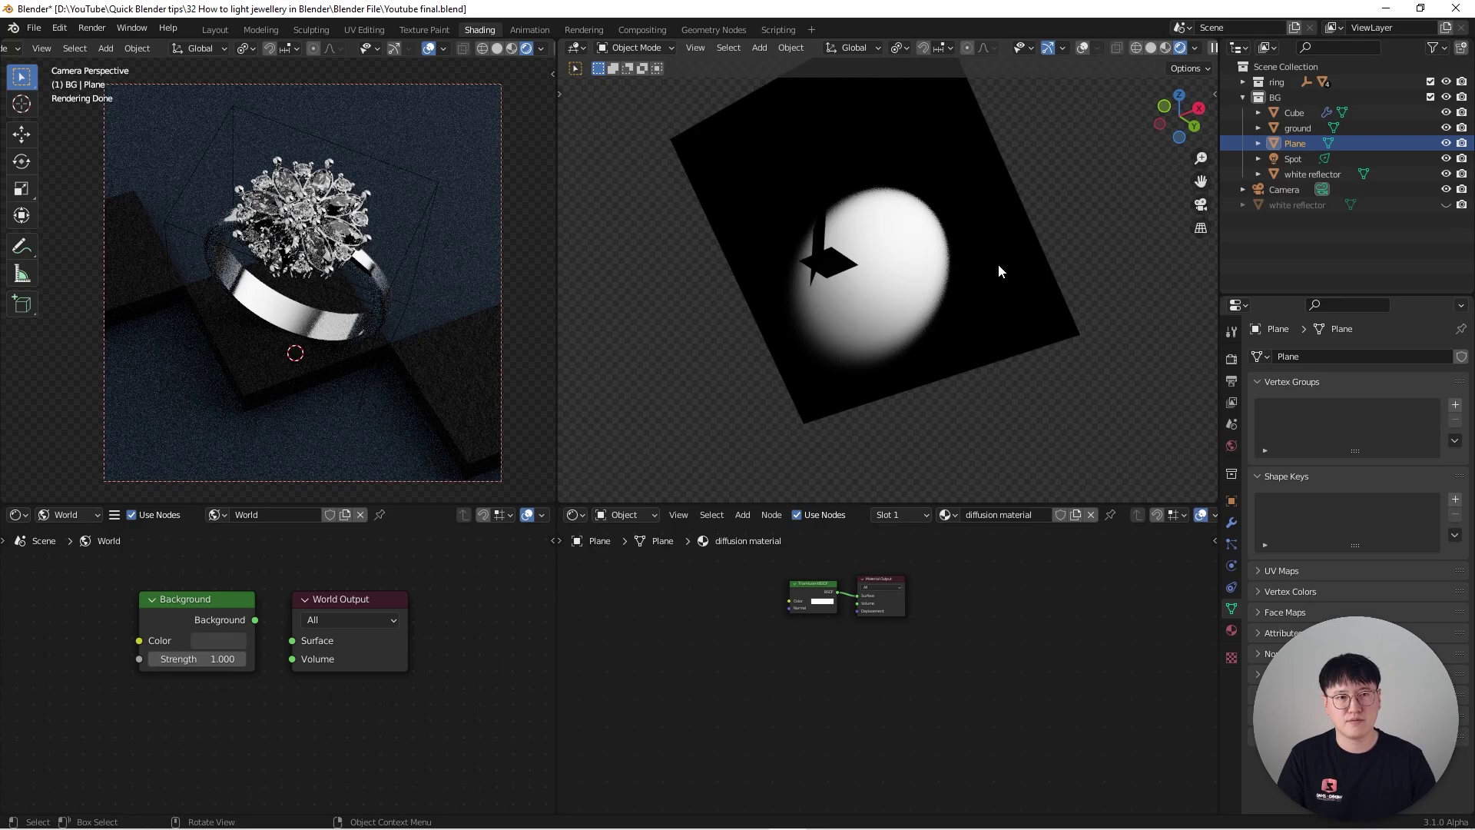
middle_click_drag(998, 265, 830, 262)
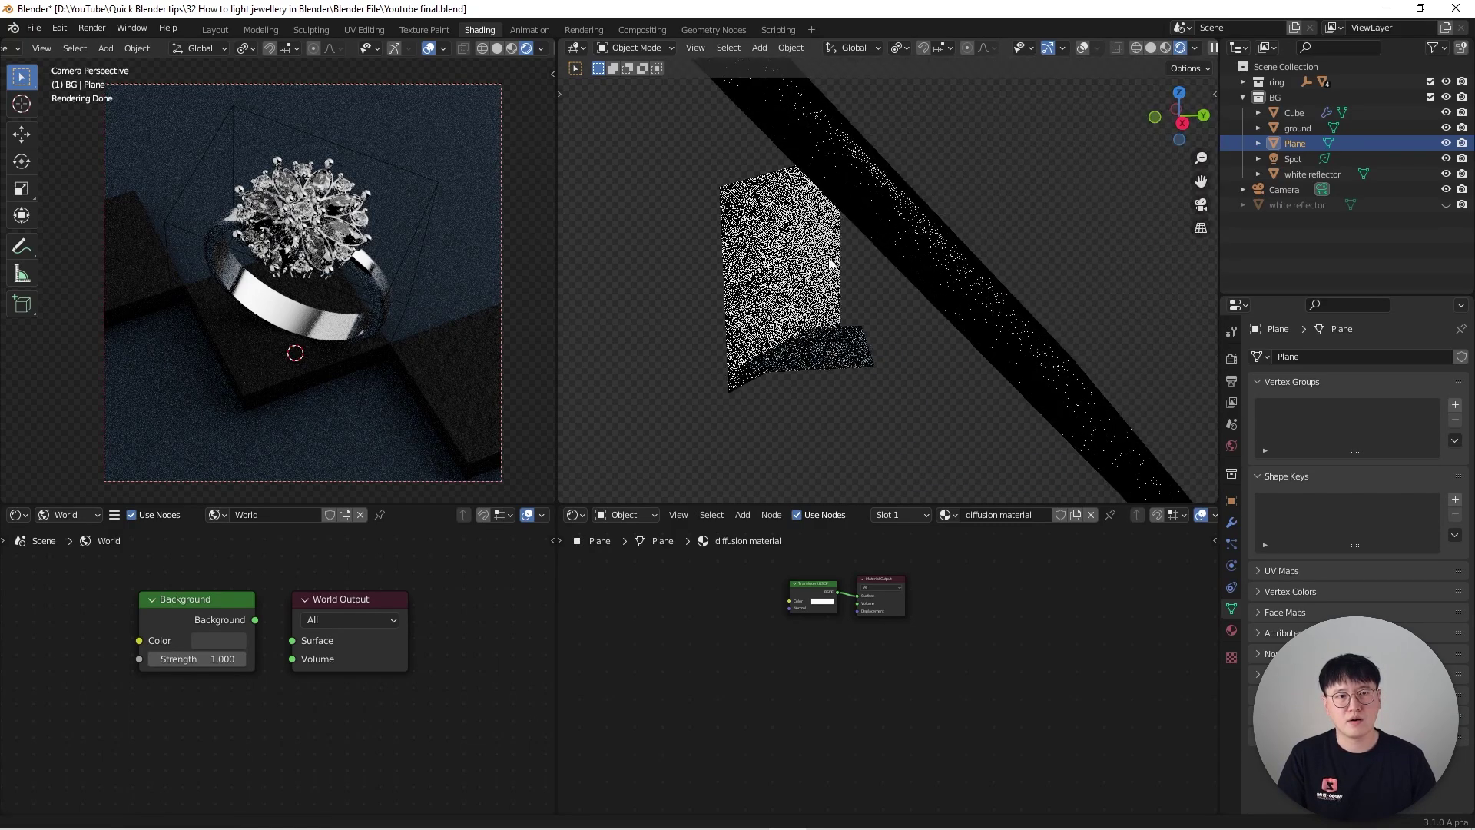
left_click(1082, 47)
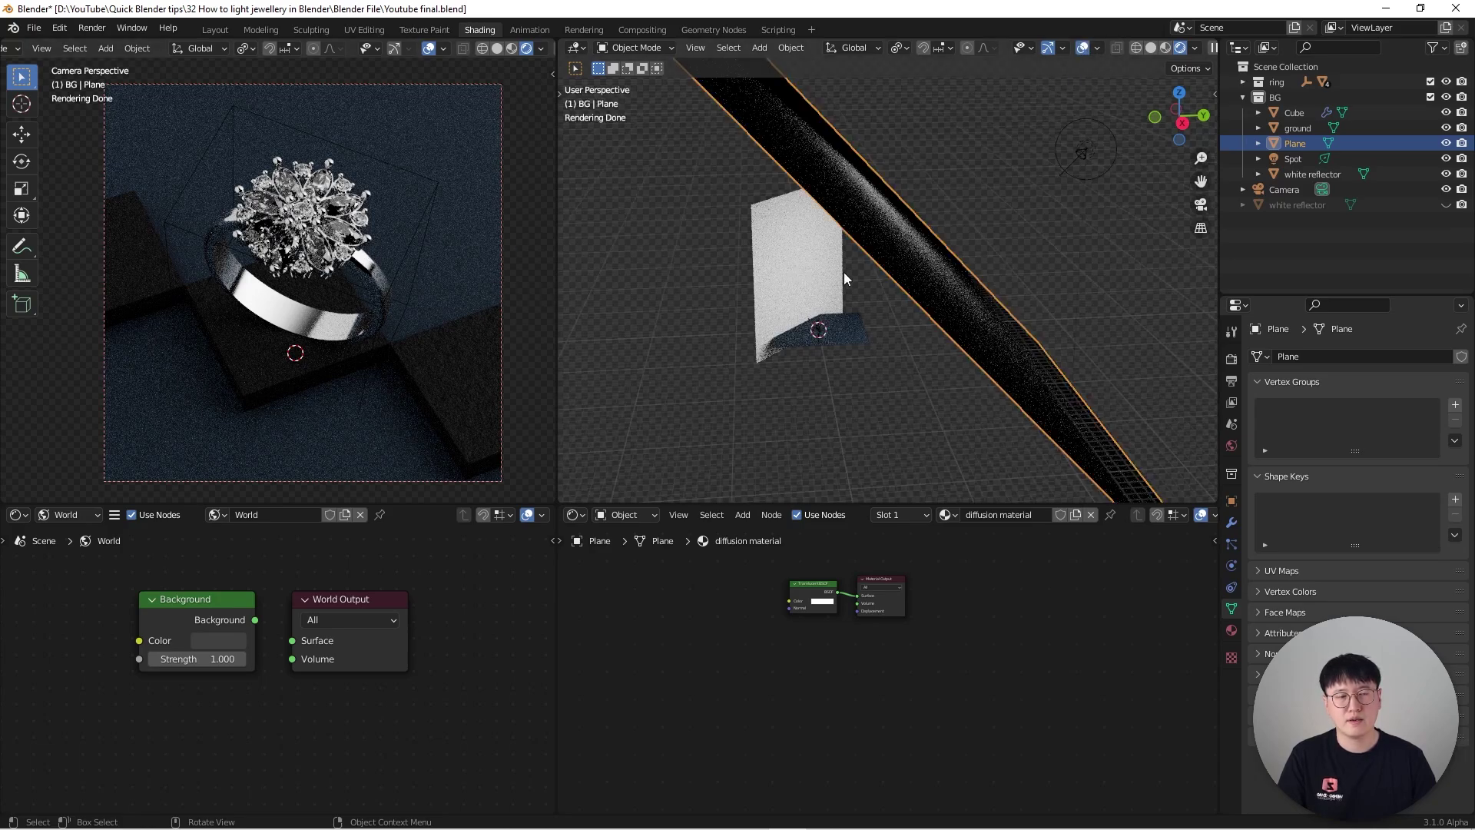
scroll(860, 307, "down", 2)
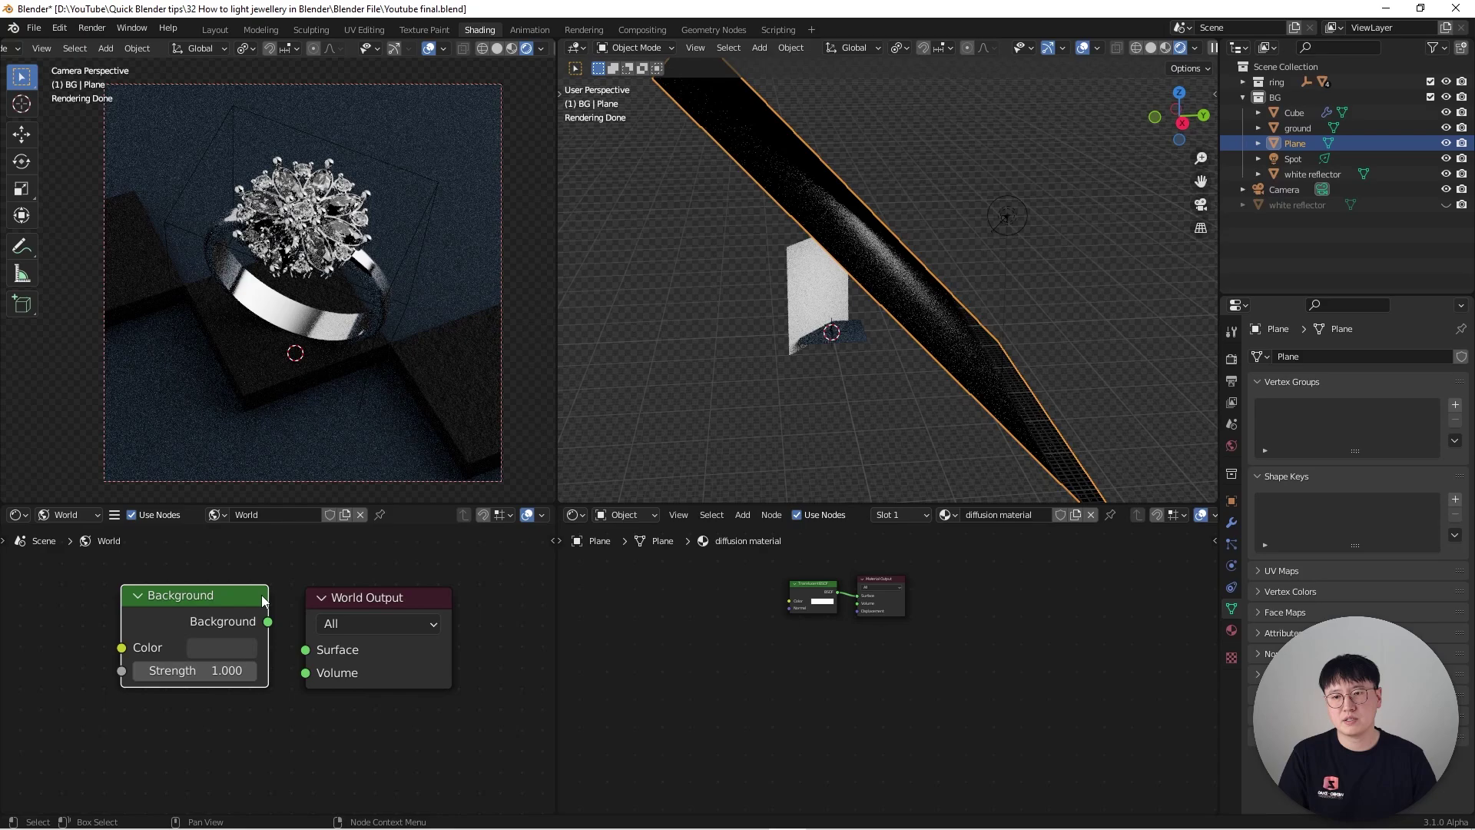
left_click_drag(262, 598, 245, 608)
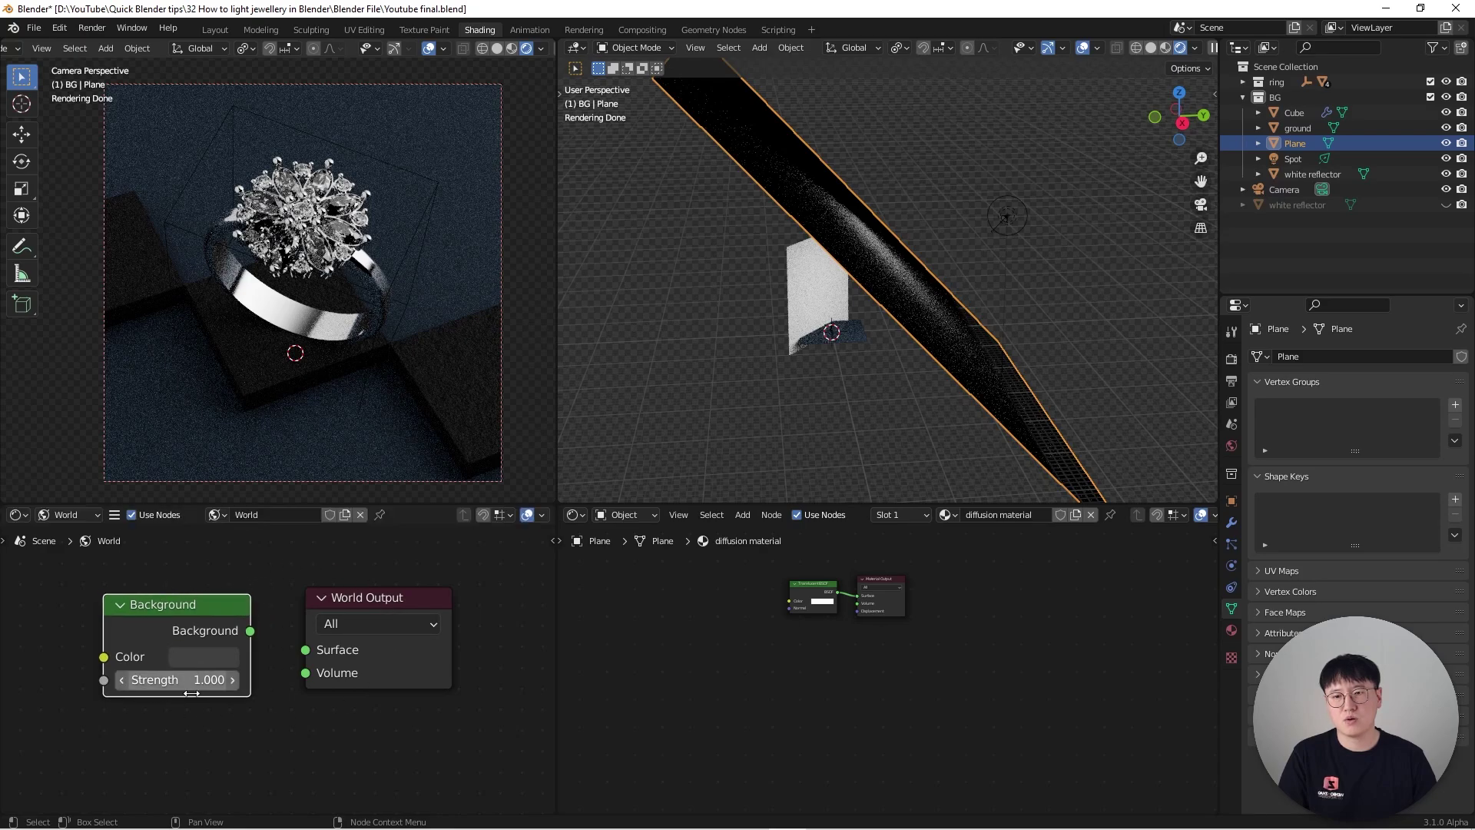
left_click_drag(370, 597, 361, 608)
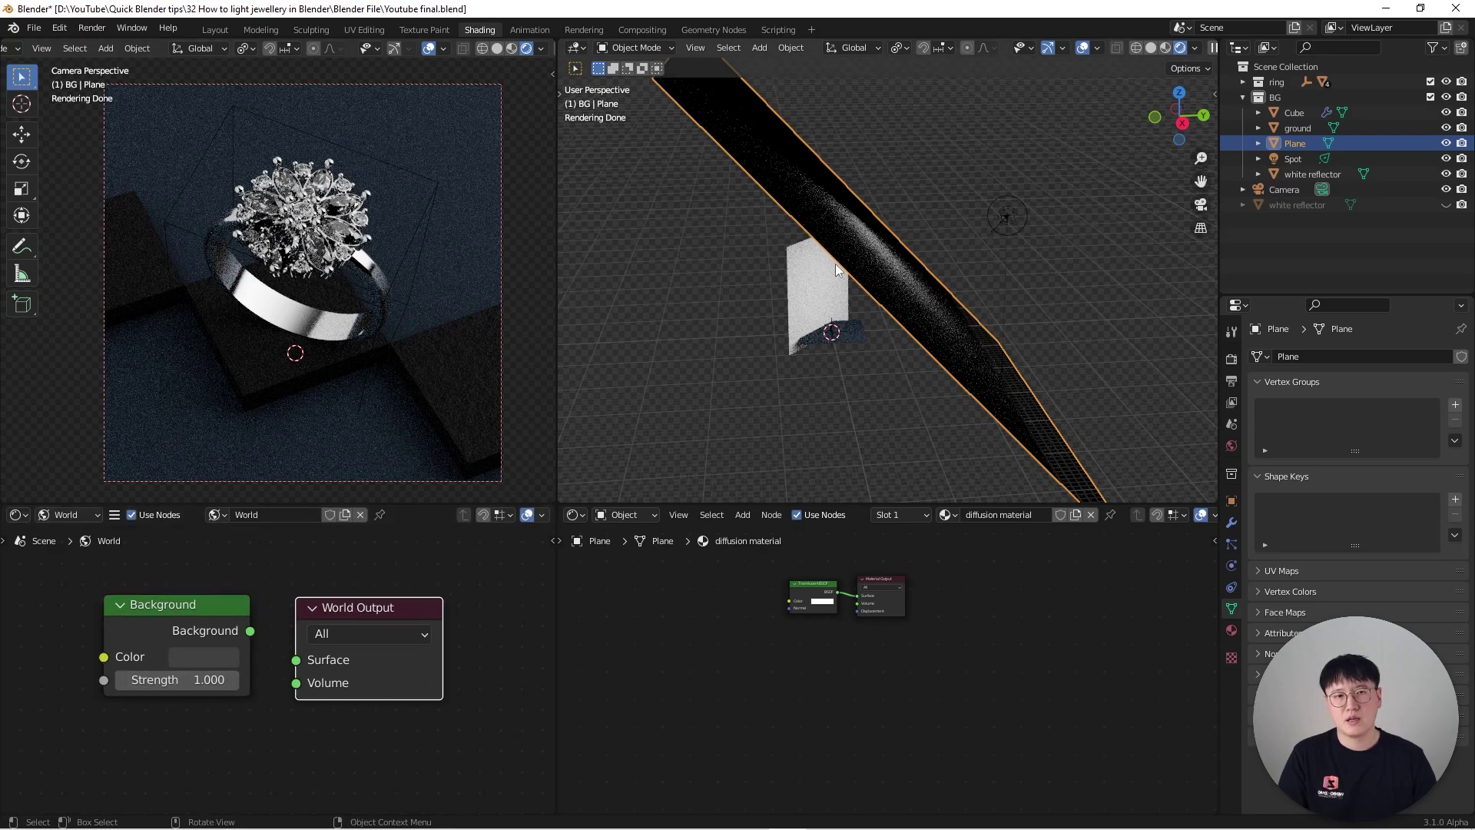
left_click(1011, 218)
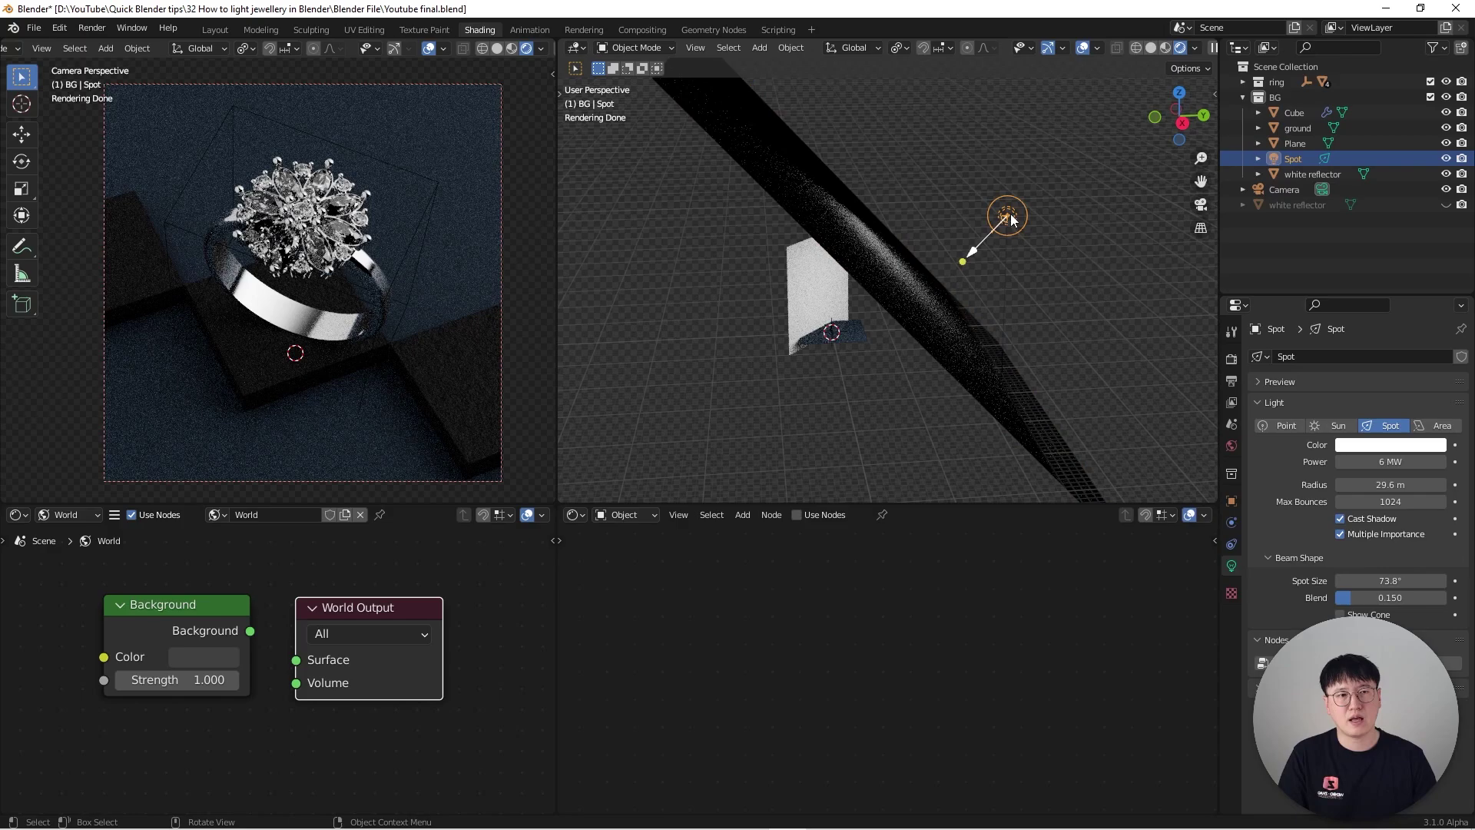
left_click(1446, 159)
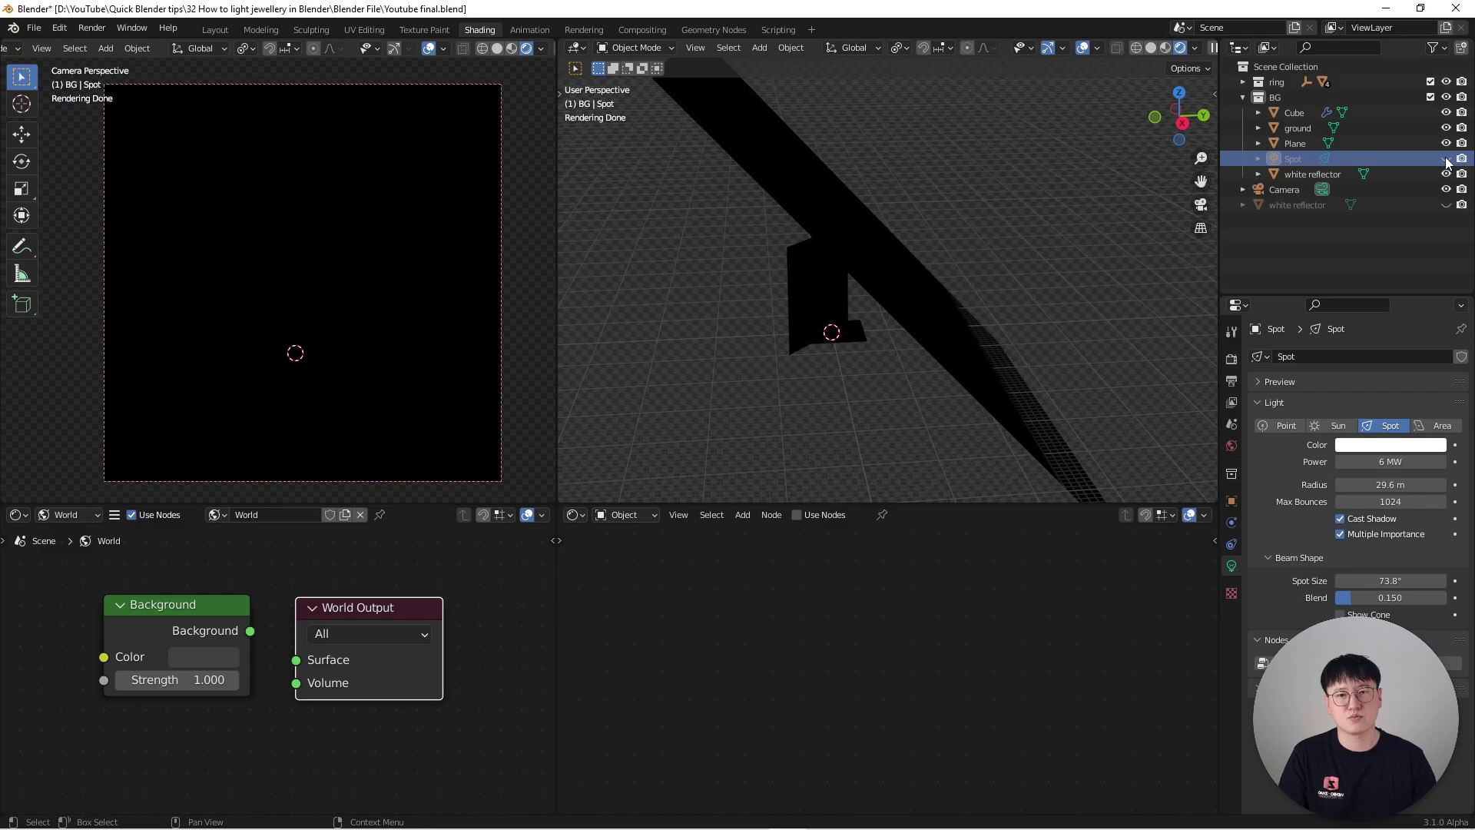
left_click(1447, 159)
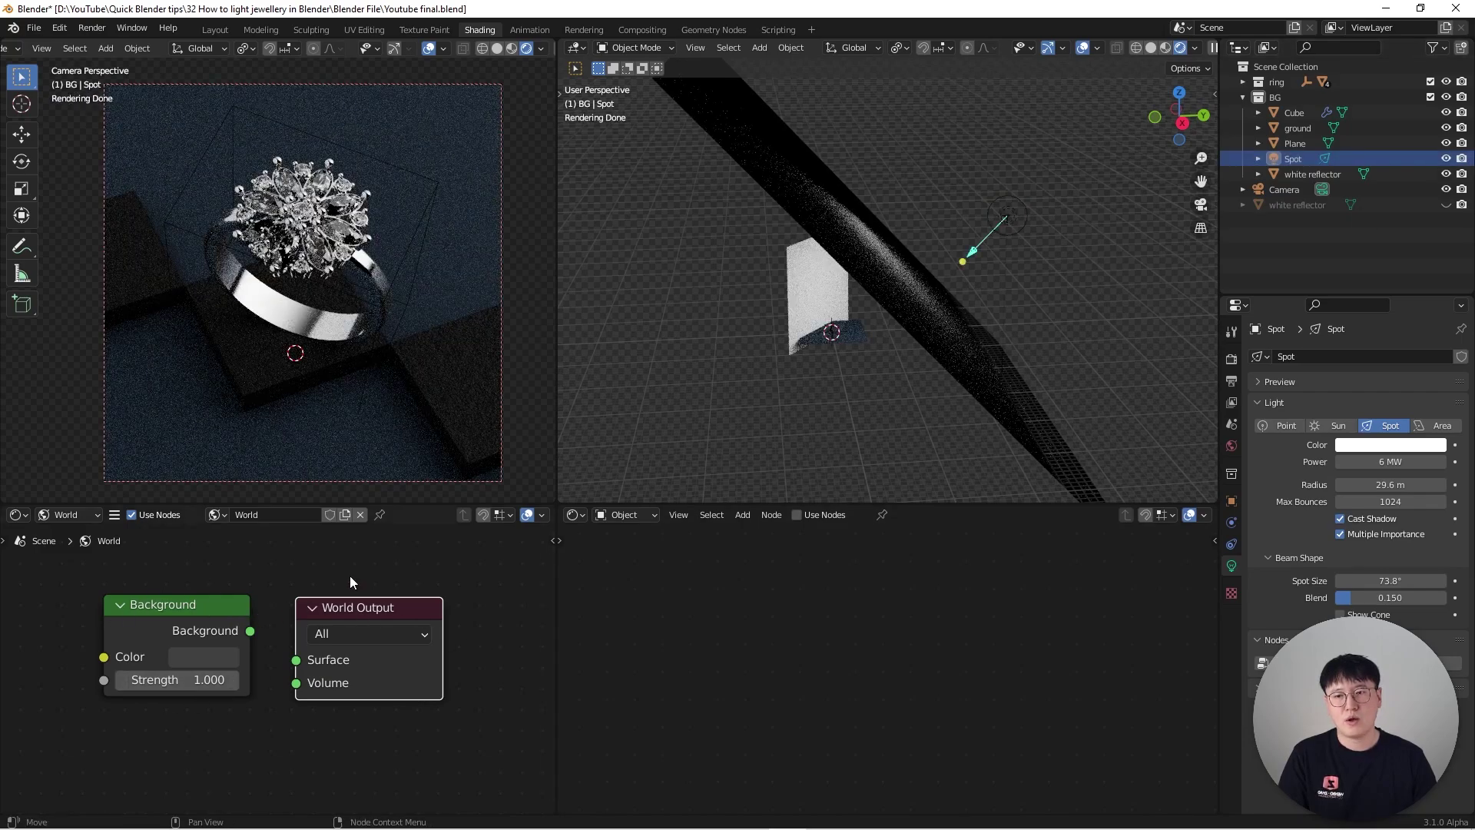
middle_click_drag(661, 384, 994, 295)
middle_click_drag(898, 324, 1202, 224)
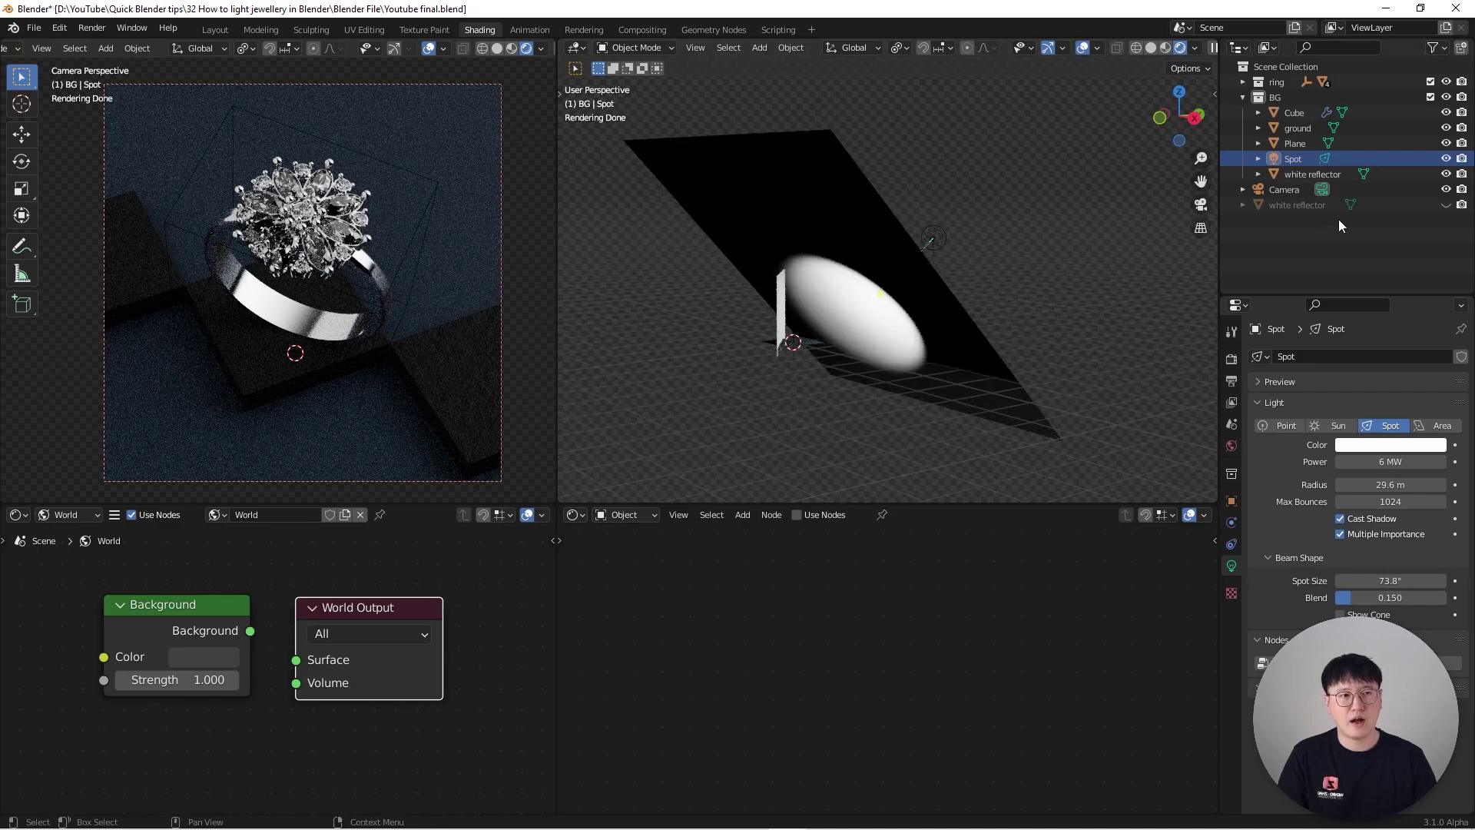
Unhide the white reflector plane and move it lower beneath the ring.
left_click(1447, 206)
scroll(808, 348, "up", 4)
scroll(808, 348, "up", 5)
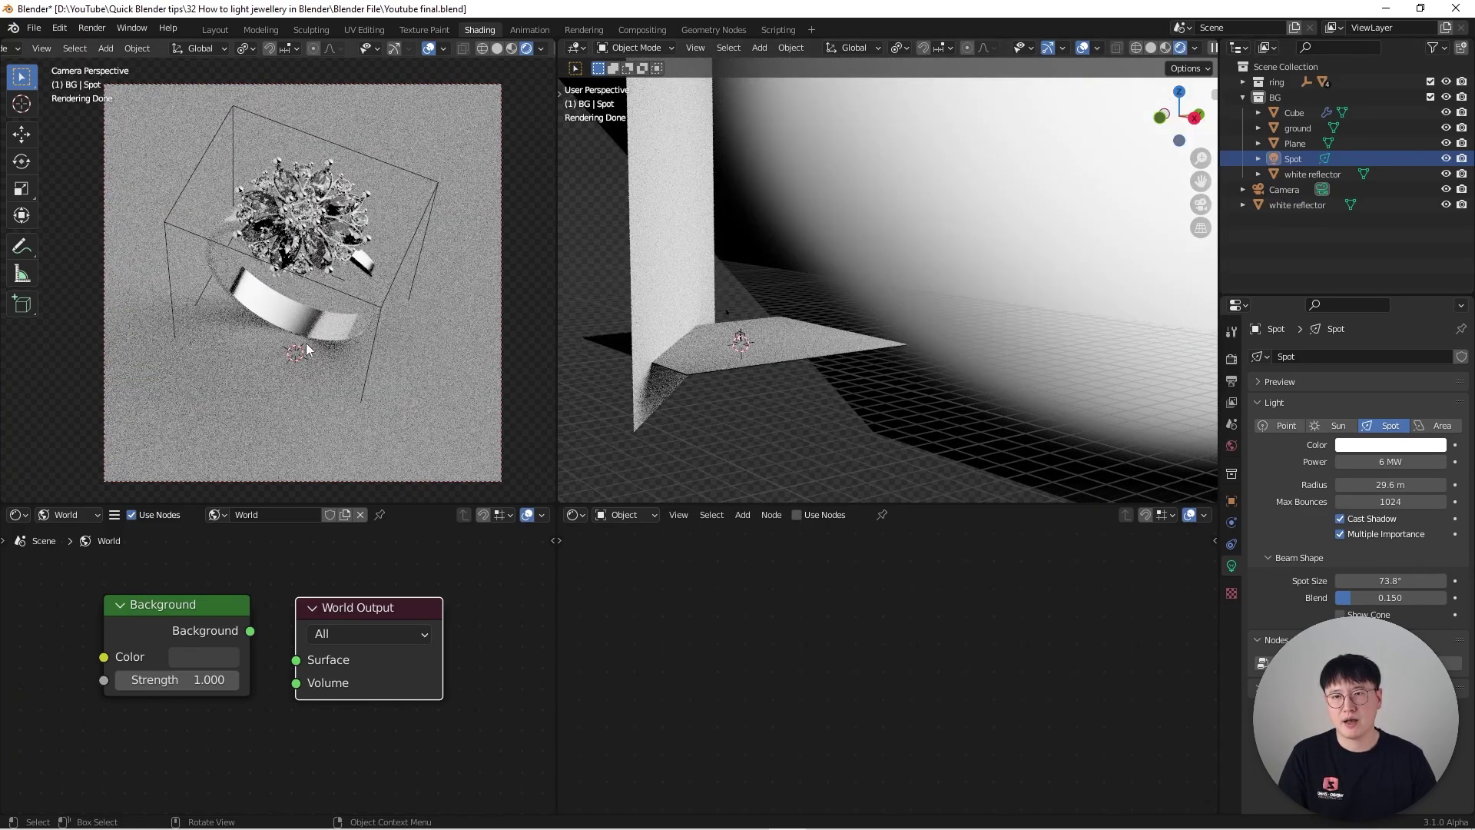
scroll(310, 217, "up", 5)
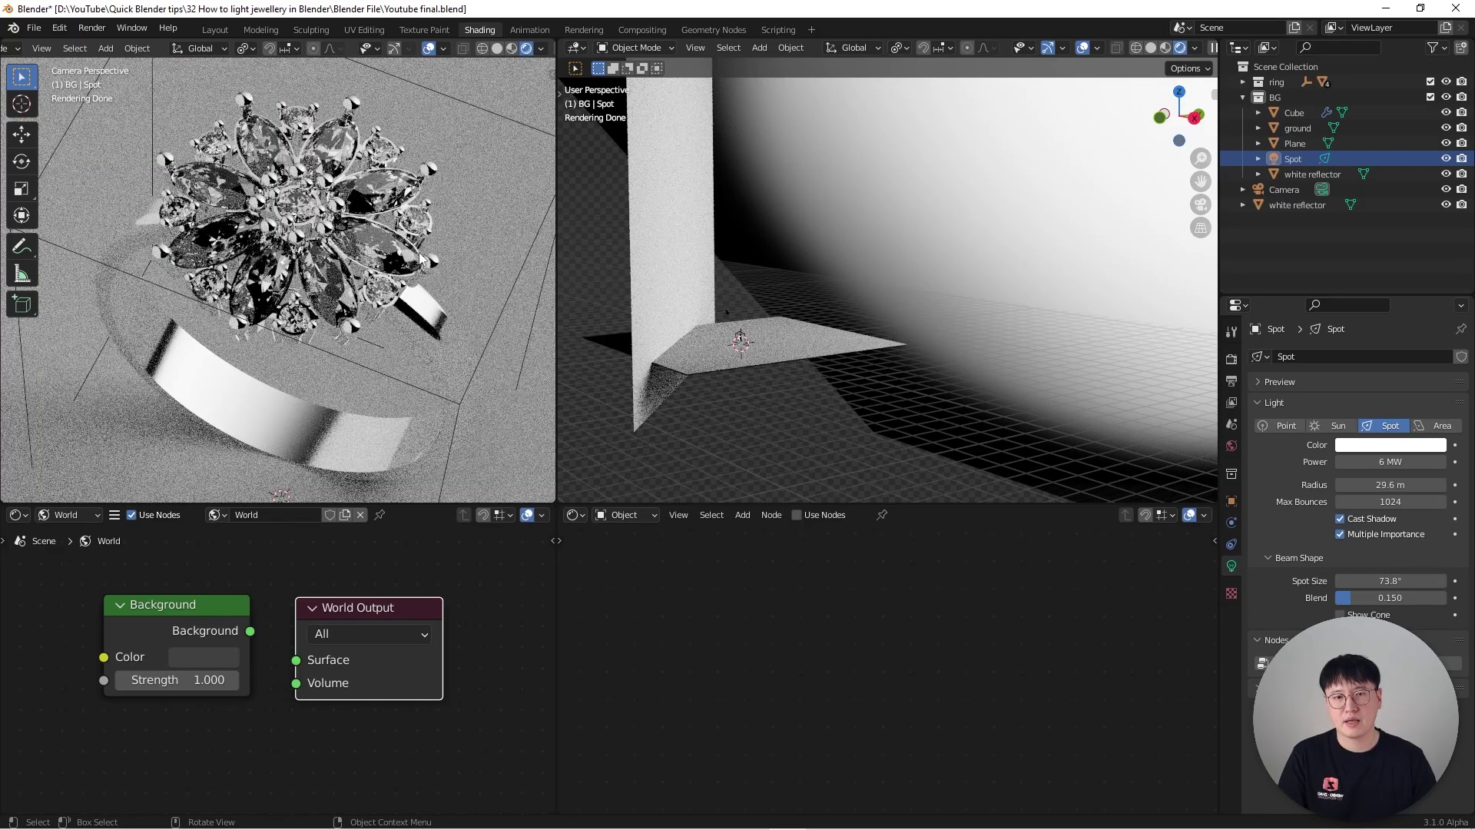
scroll(785, 340, "up", 4)
middle_click_drag(785, 340, 975, 350)
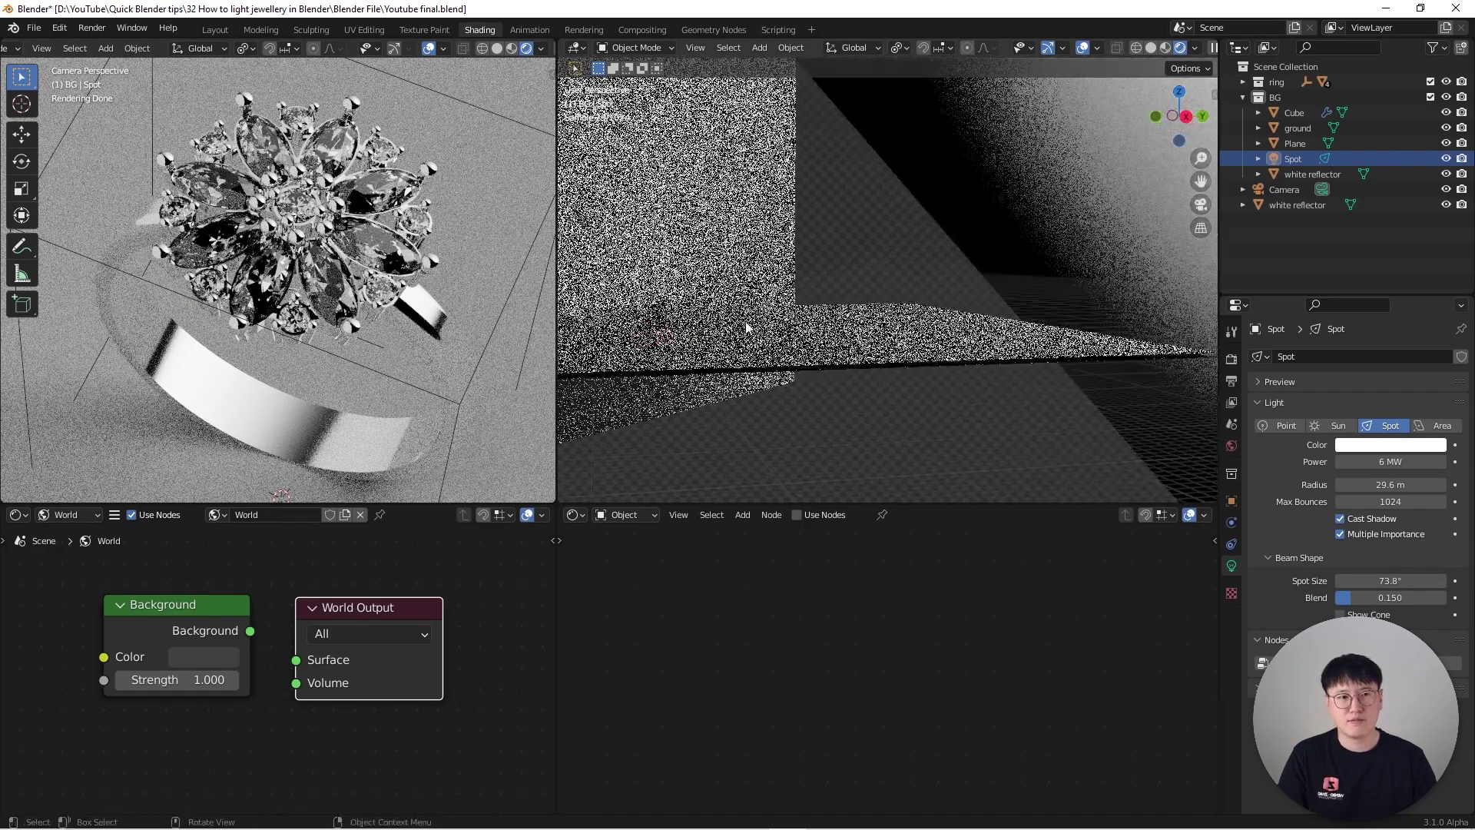
left_click(982, 353)
key("g")
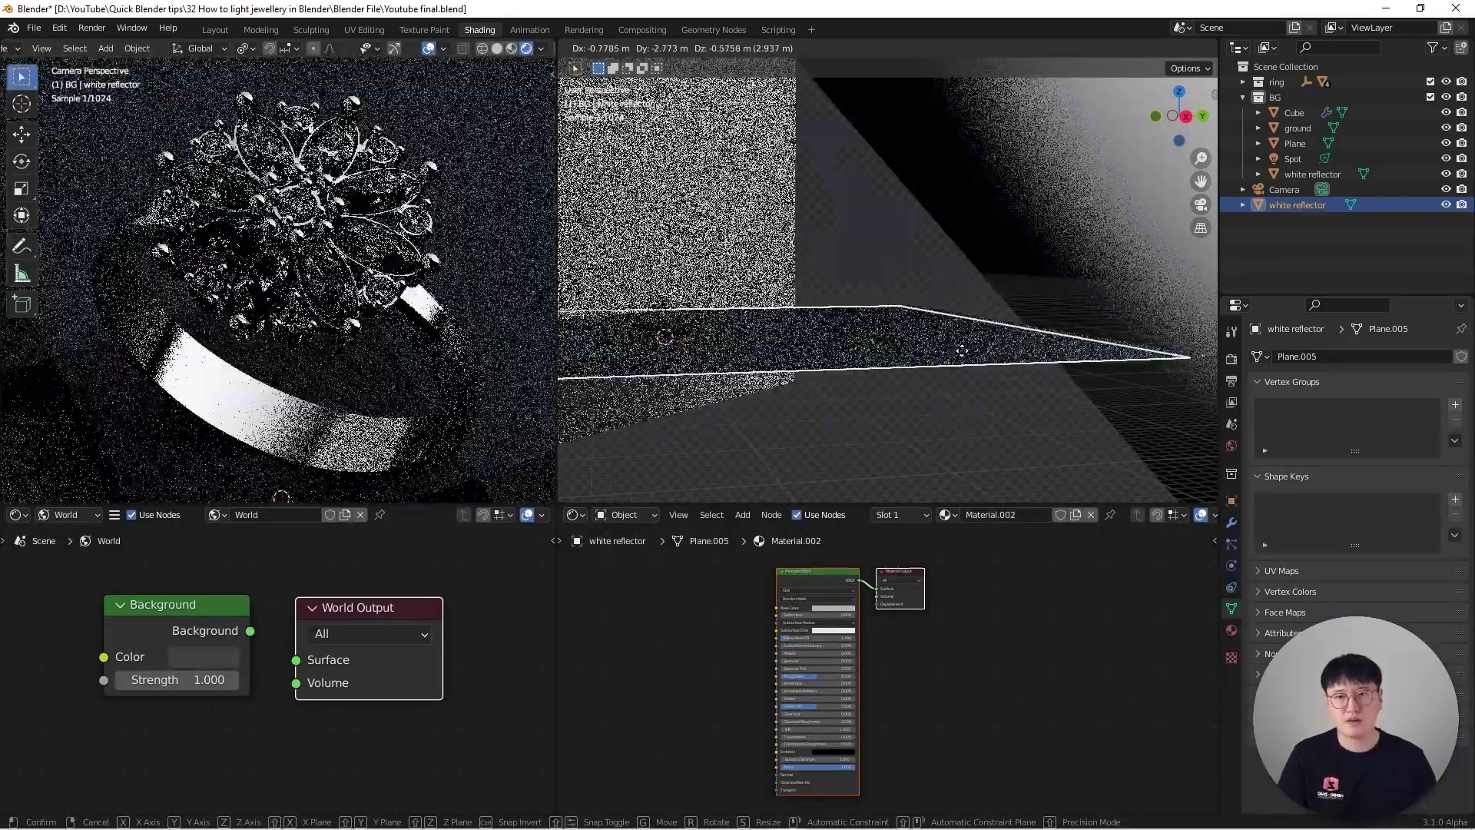
left_click(963, 354)
Hide the white reflector again to compare the render, then frame the camera view.
scroll(272, 406, "down", 5)
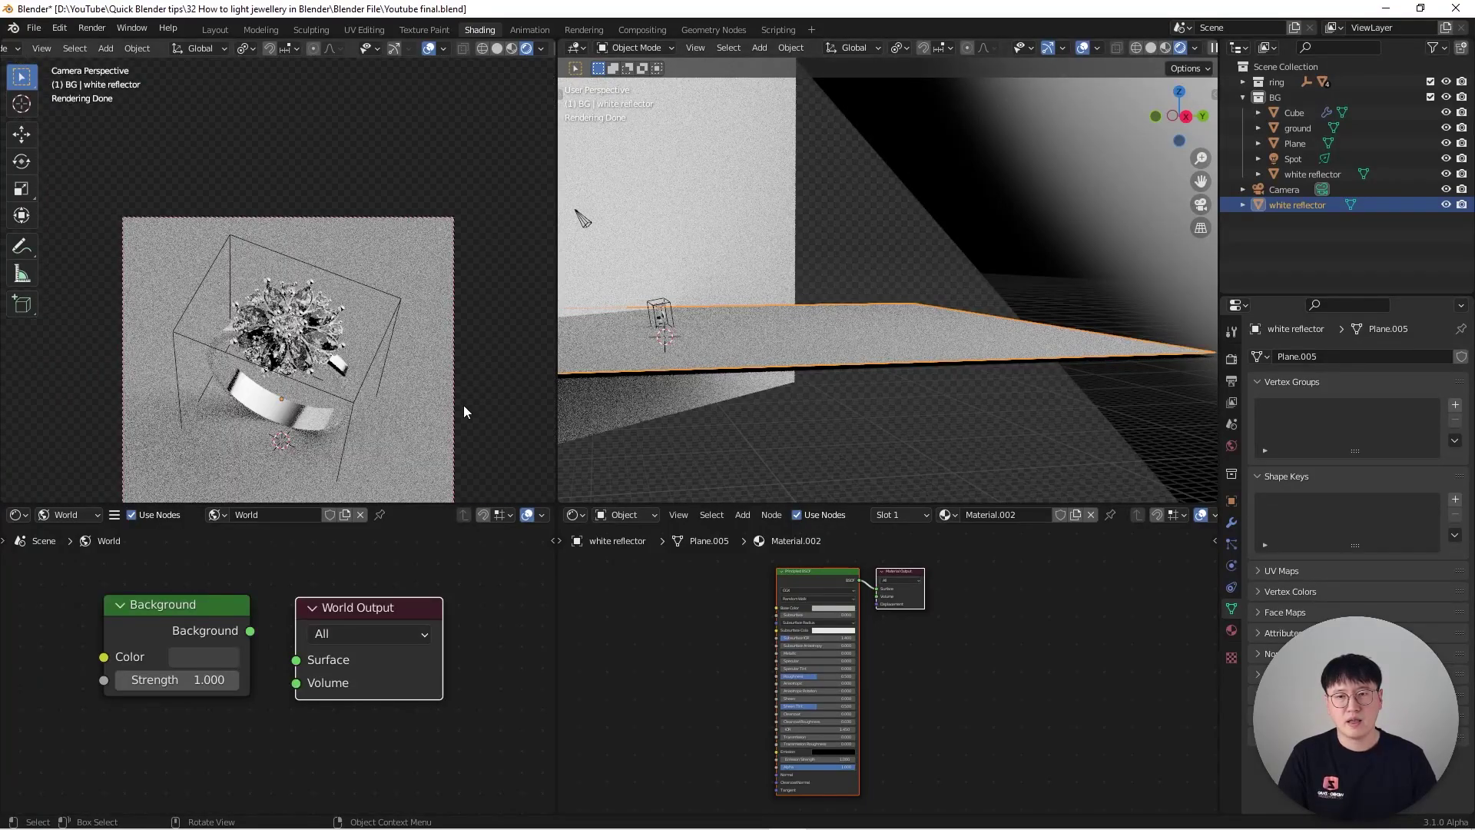
scroll(331, 410, "up", 1)
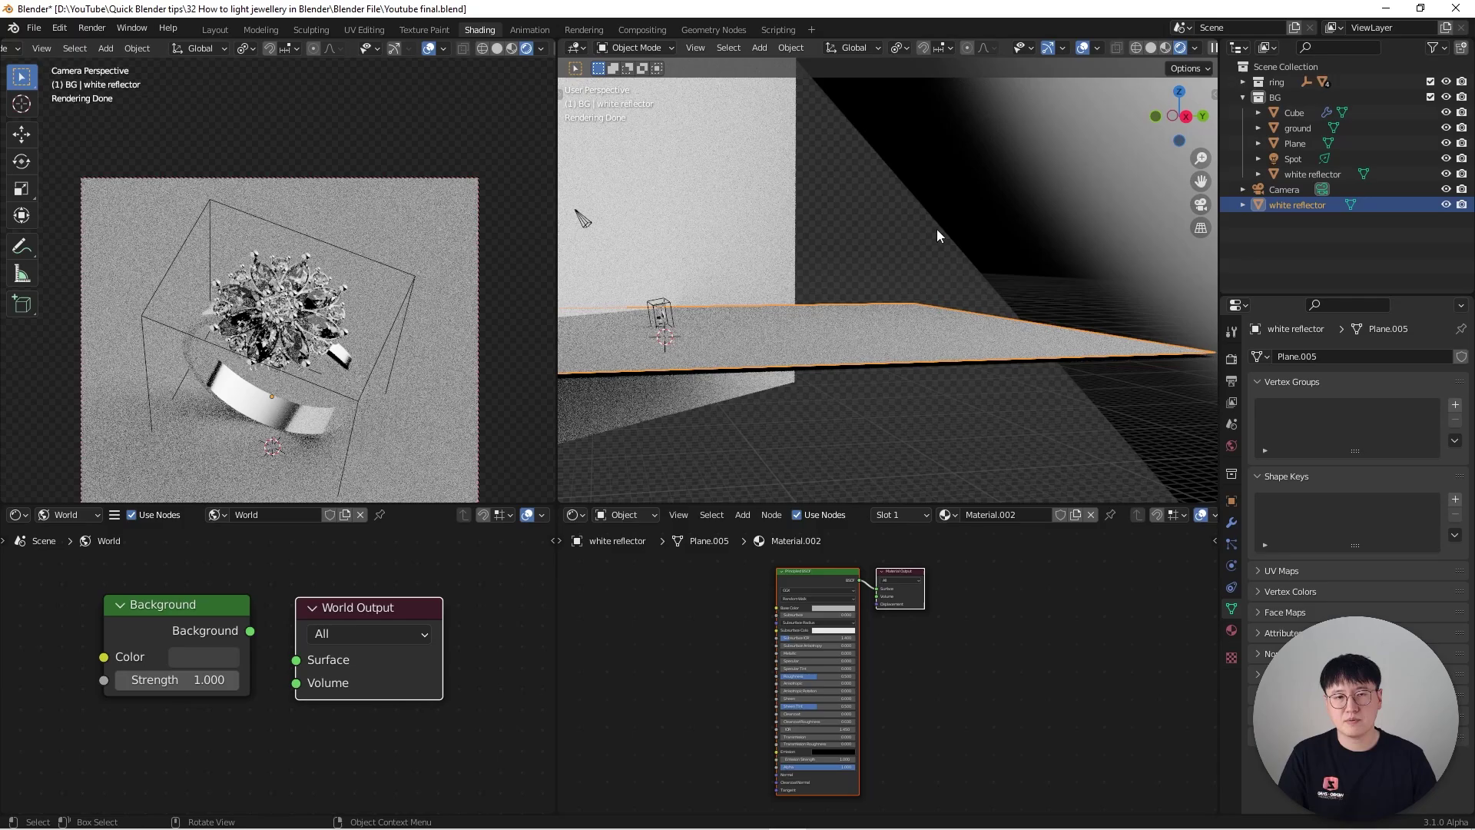
scroll(983, 241, "down", 5)
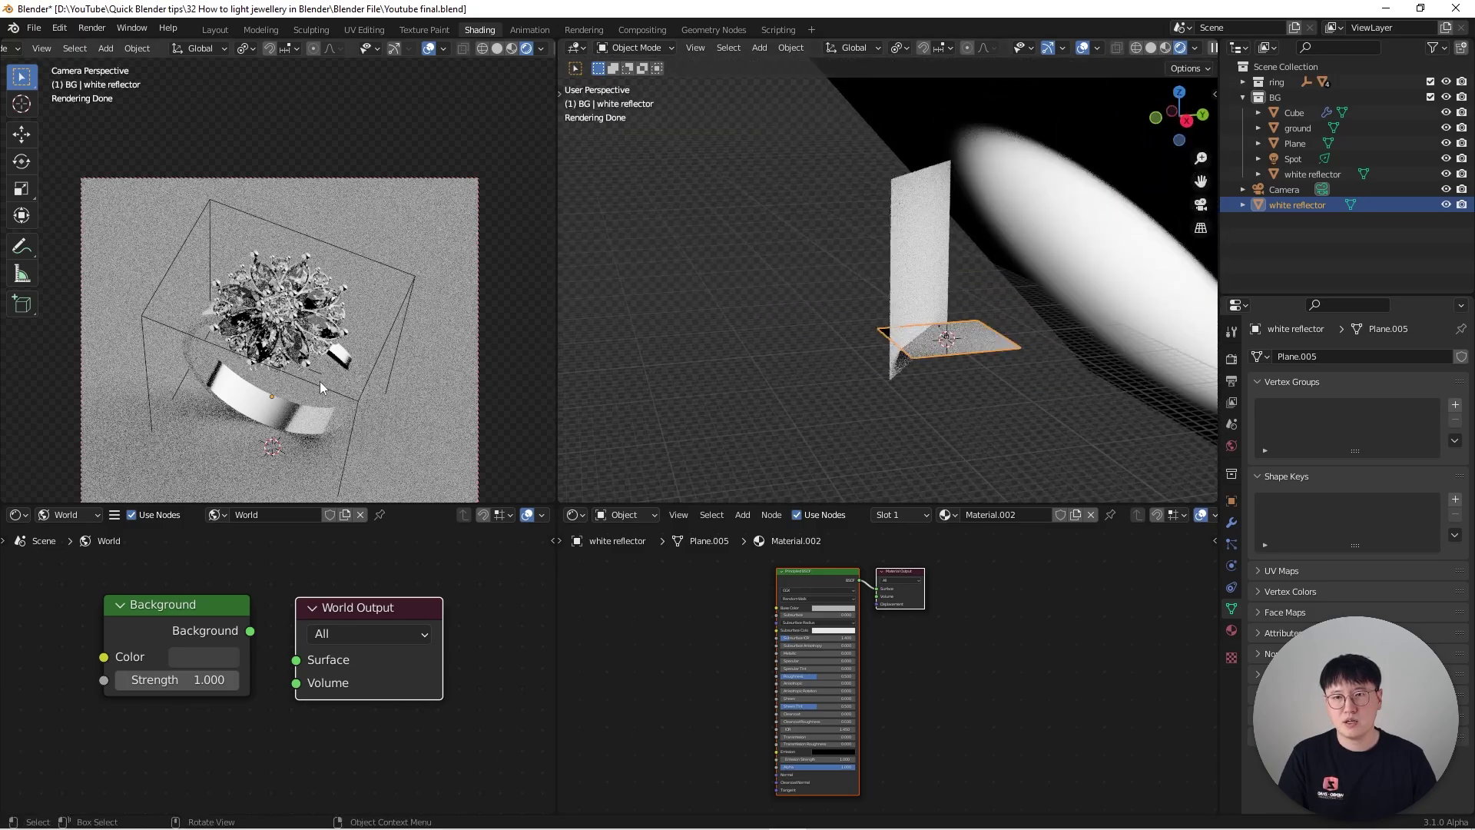
scroll(360, 290, "up", 3)
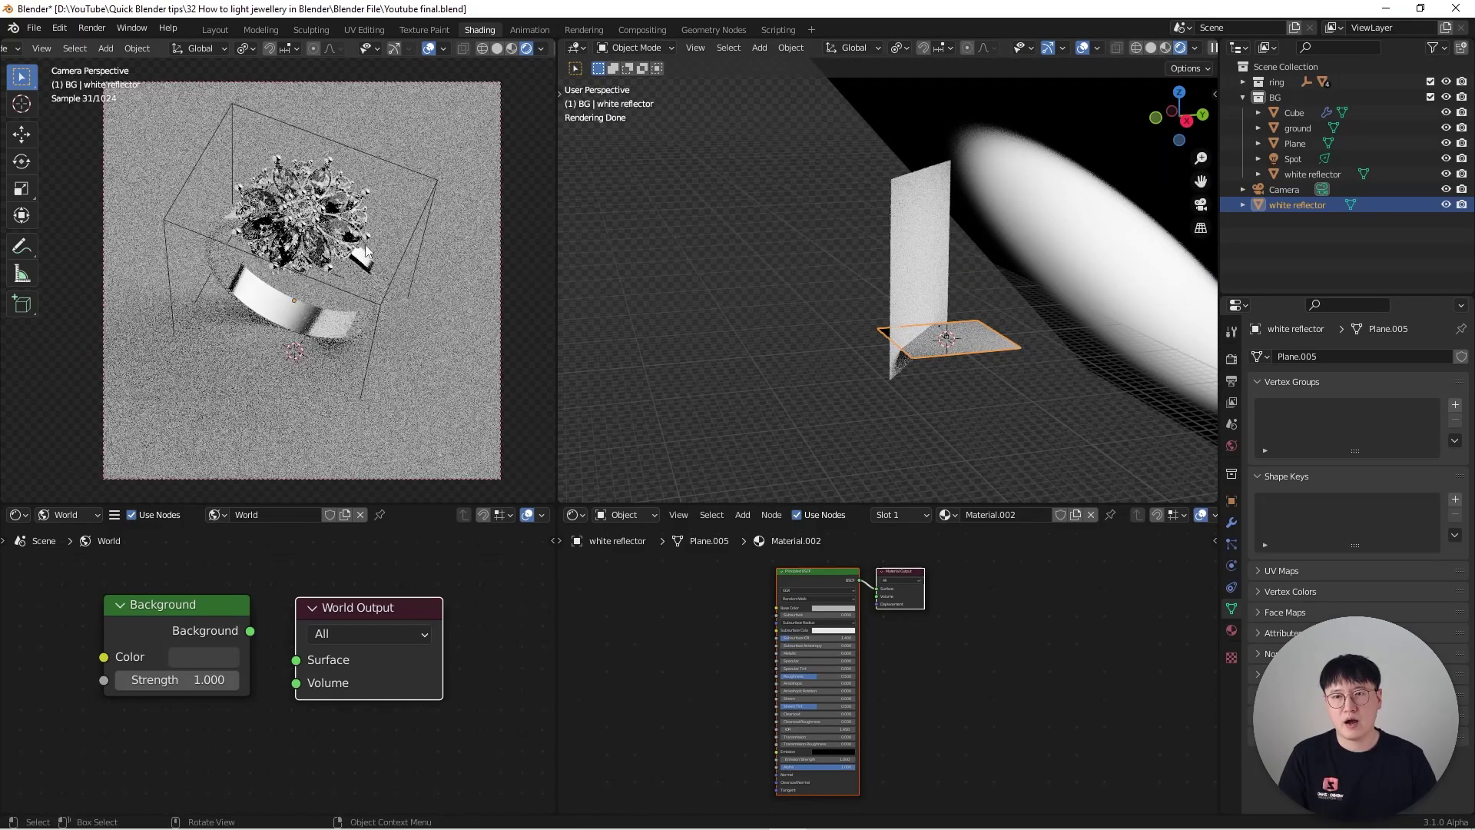
scroll(281, 284, "up", 4)
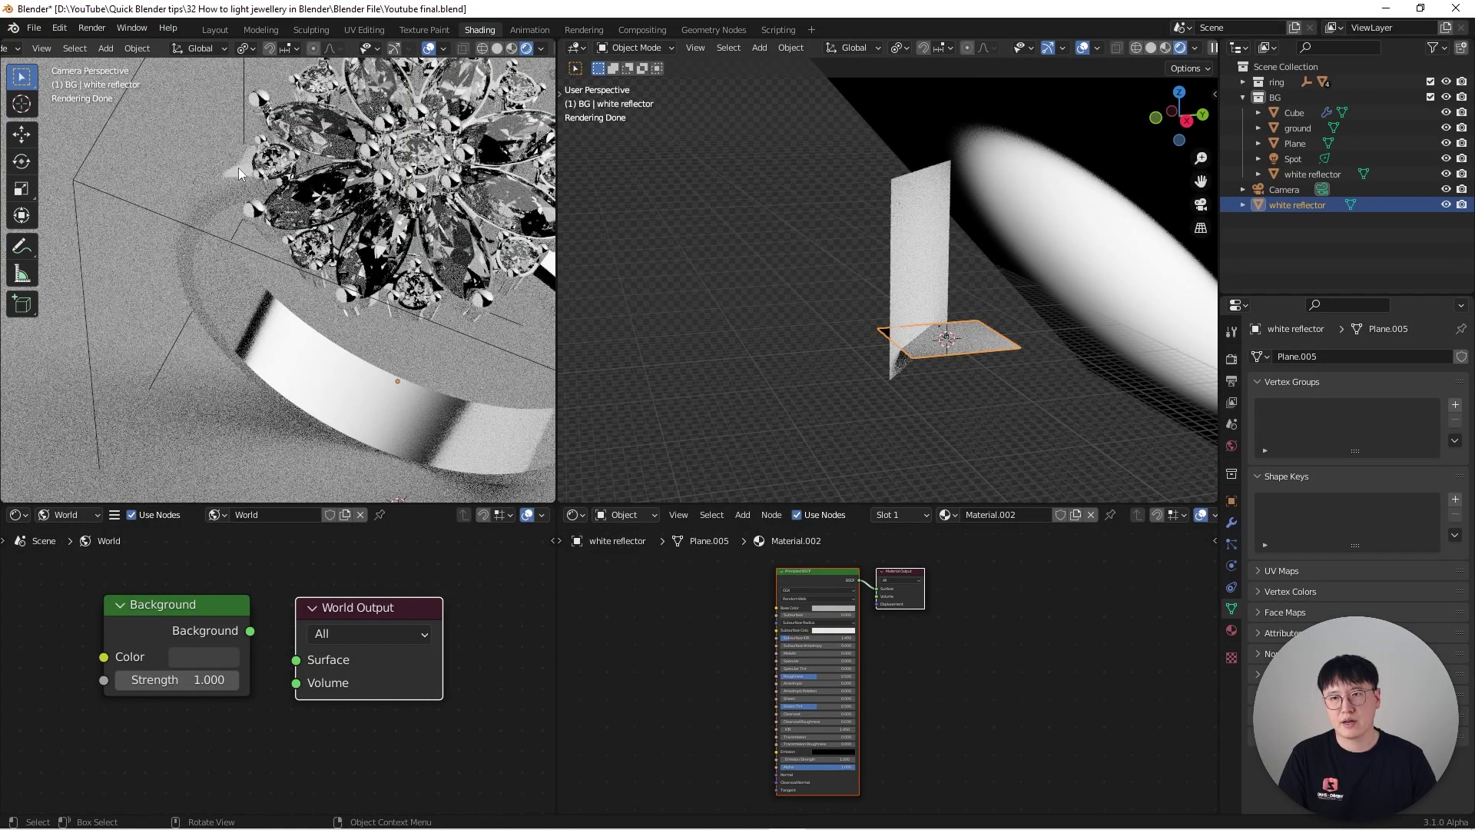
left_click(1441, 205)
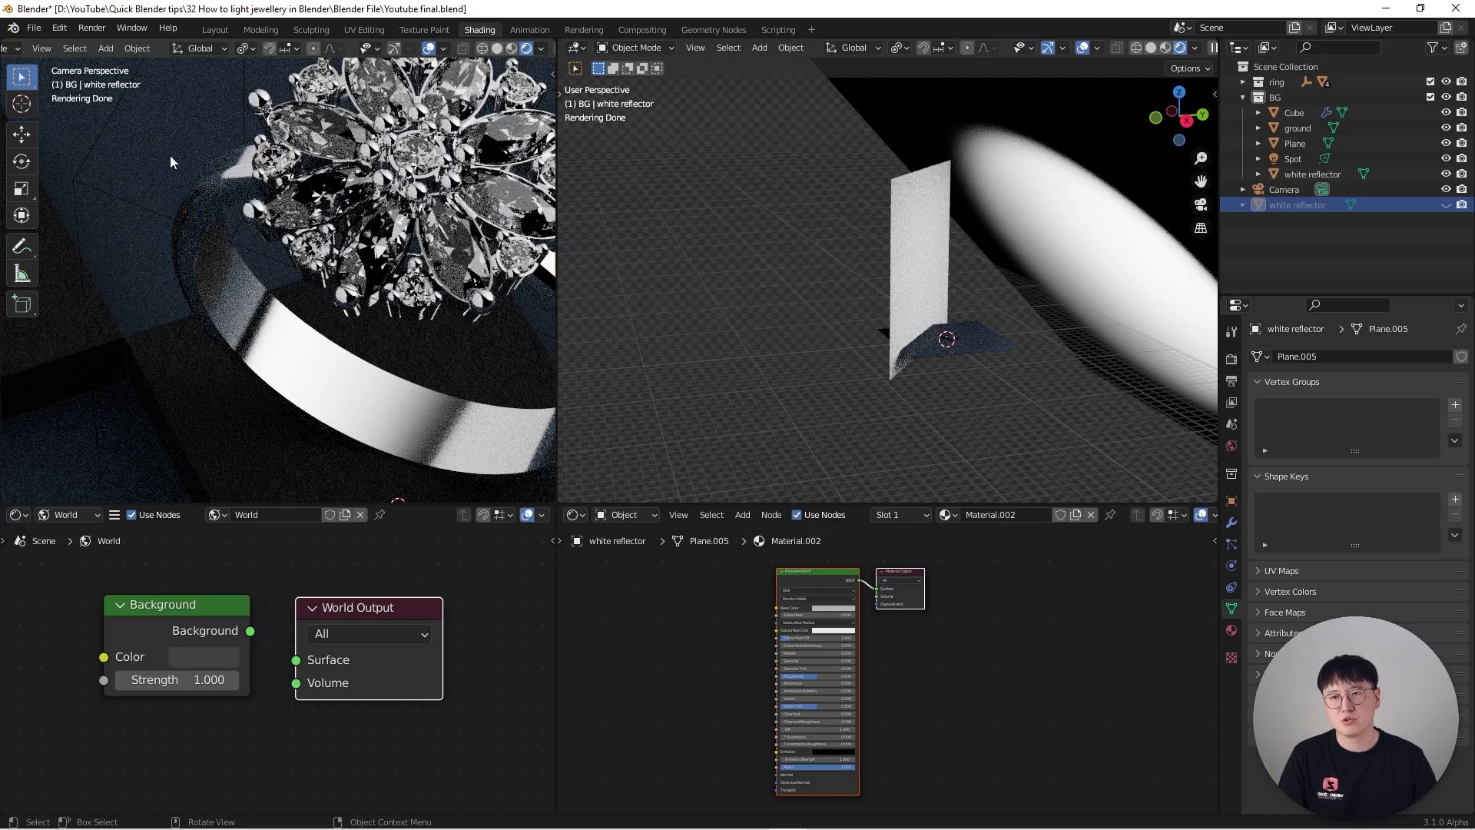
key("Home")
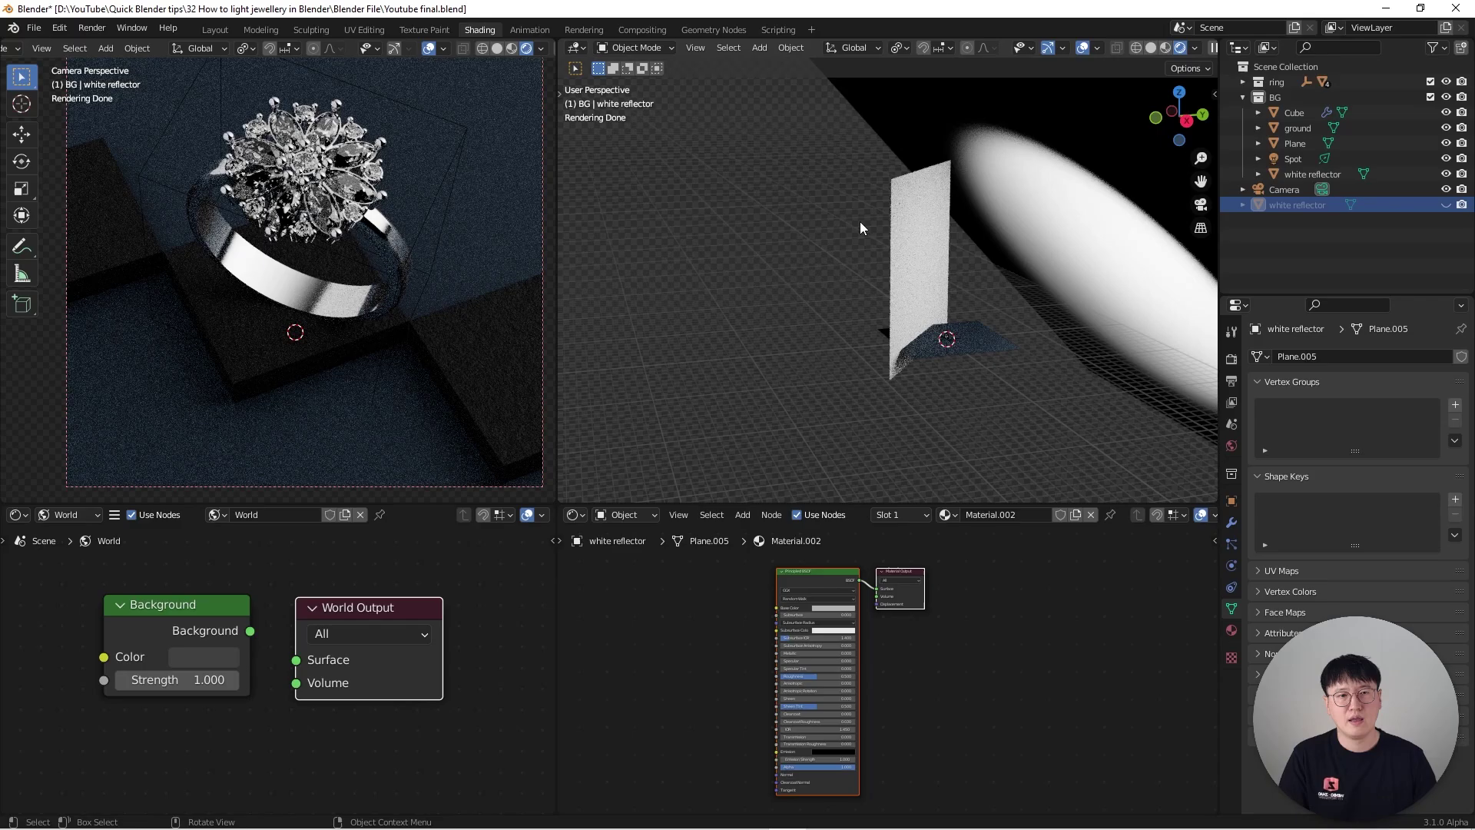
Turn the white reflector's visibility back on so the ring renders against pale grey.
scroll(412, 278, "down", 2)
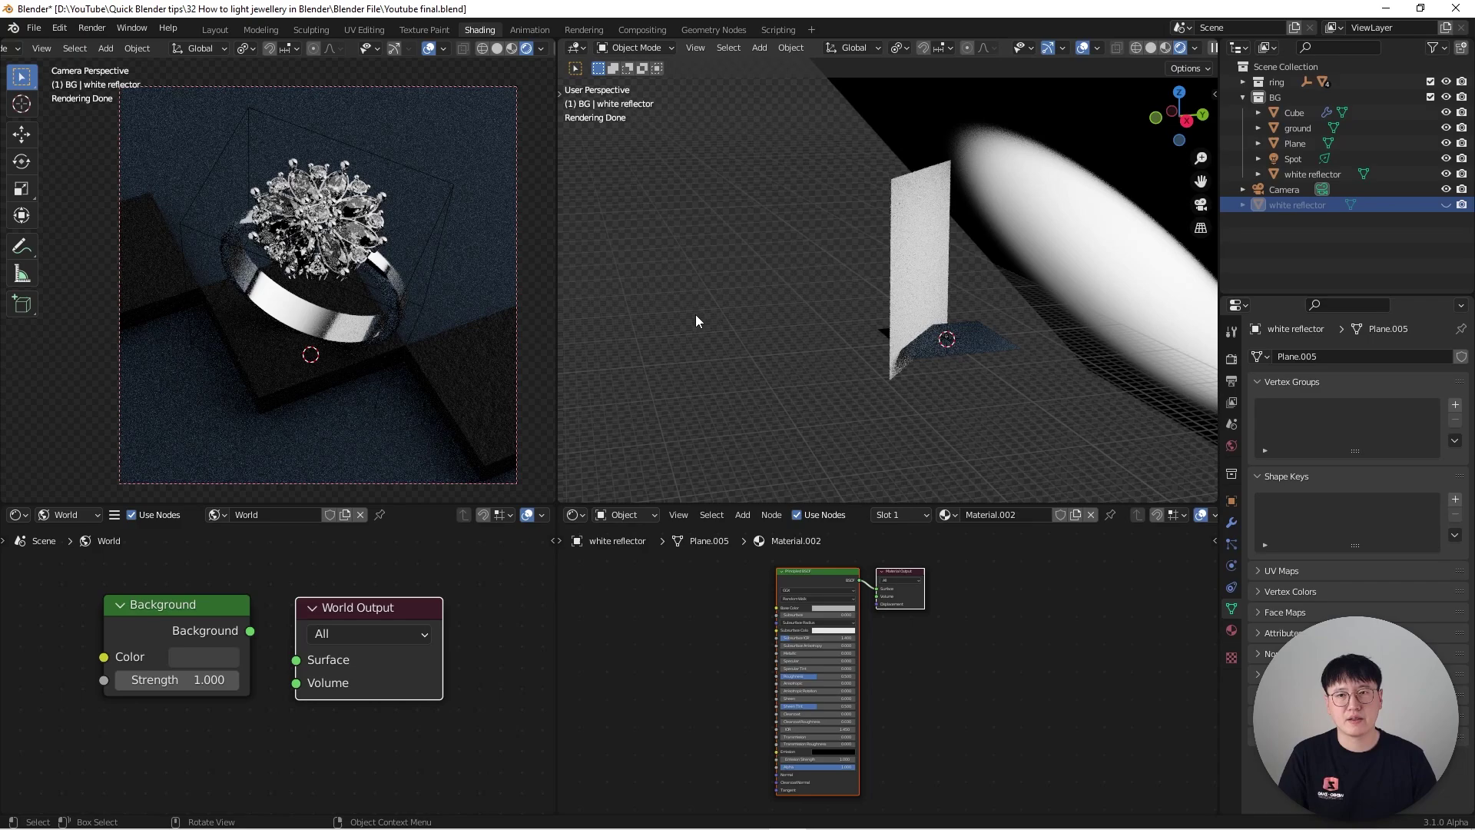
middle_click_drag(810, 324, 693, 255, "shift")
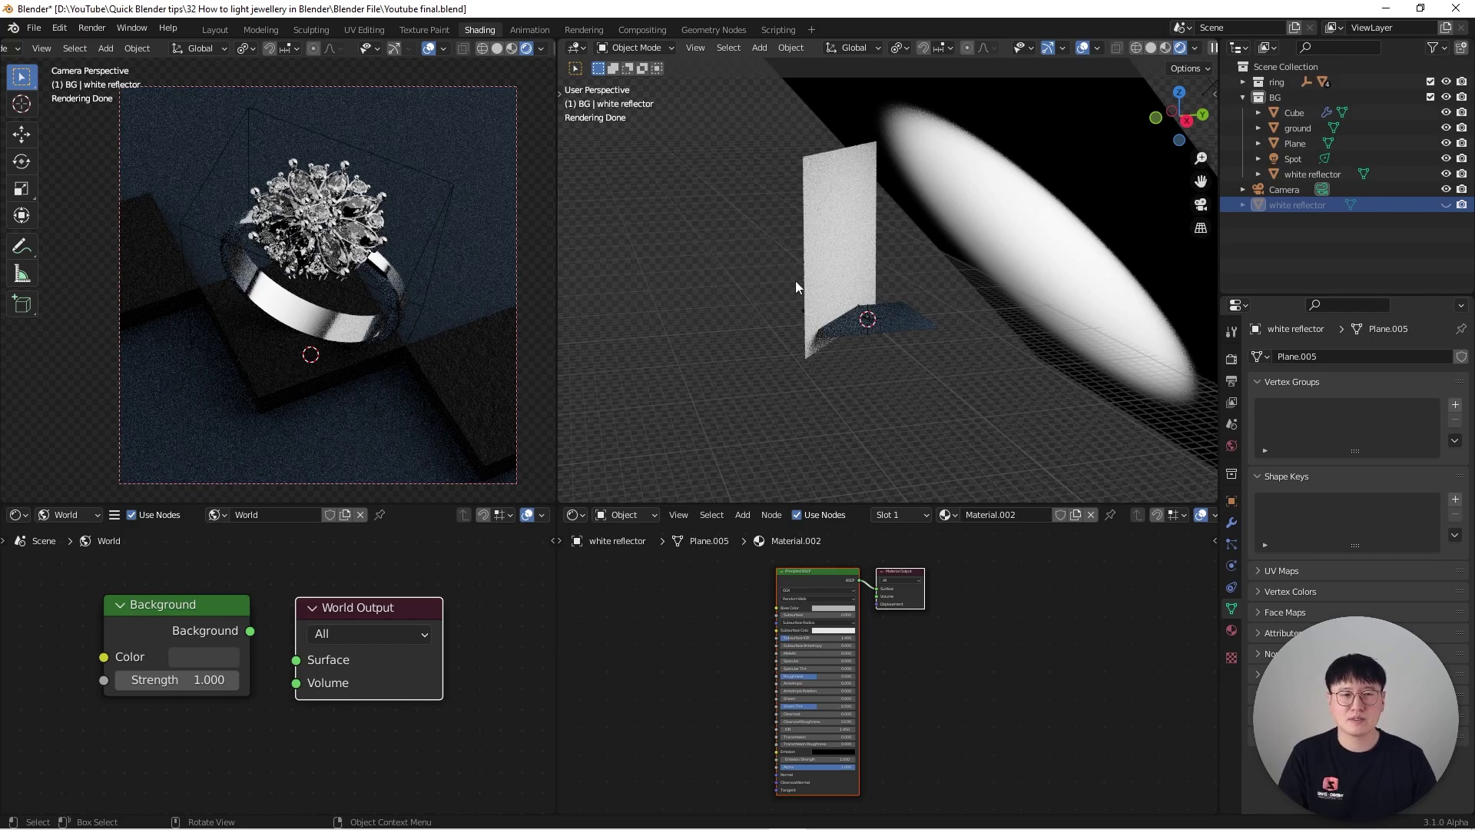
middle_click_drag(905, 312, 927, 340)
scroll(903, 326, "up", 3)
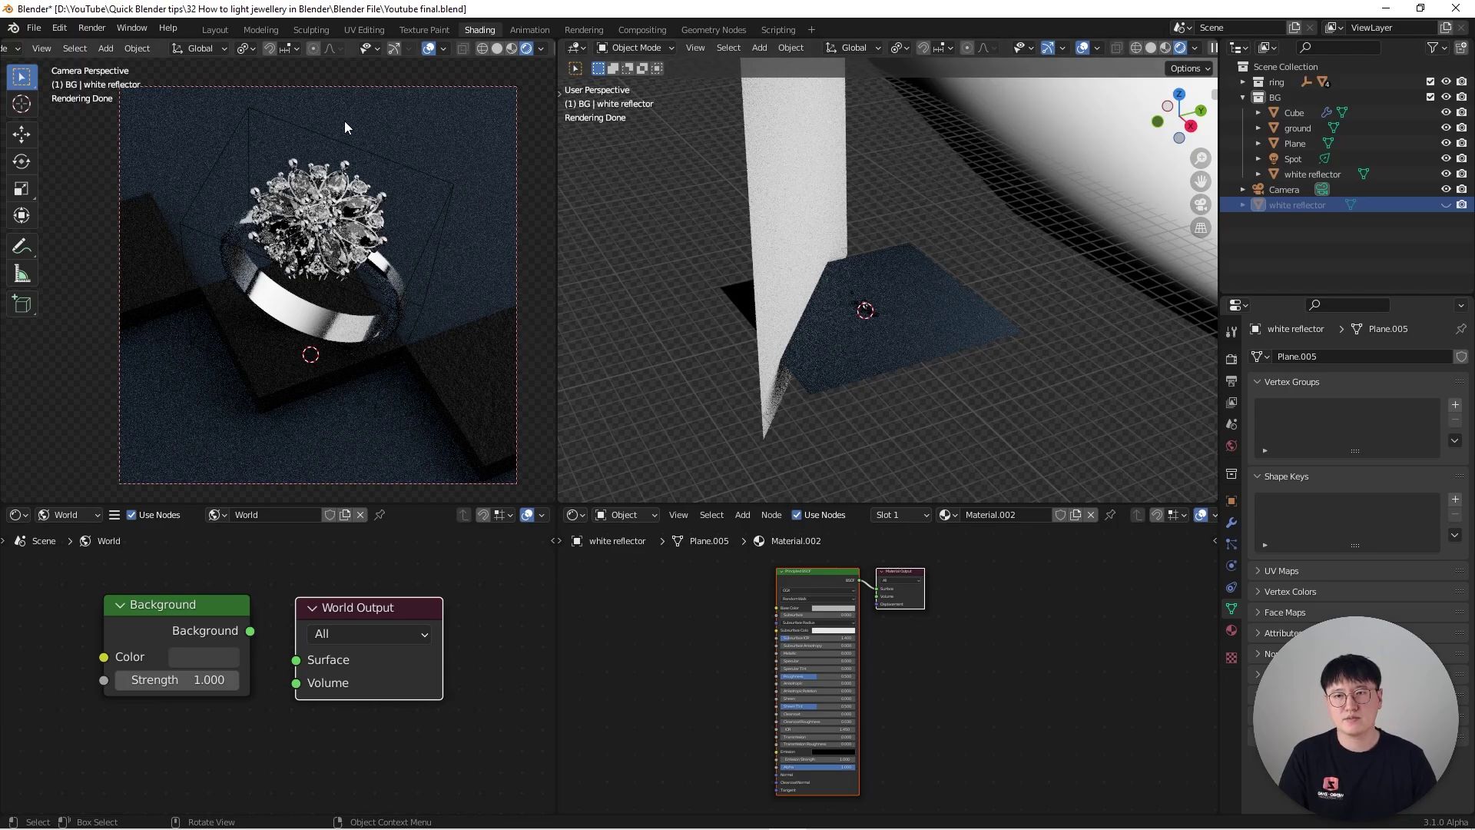
left_click(1446, 205)
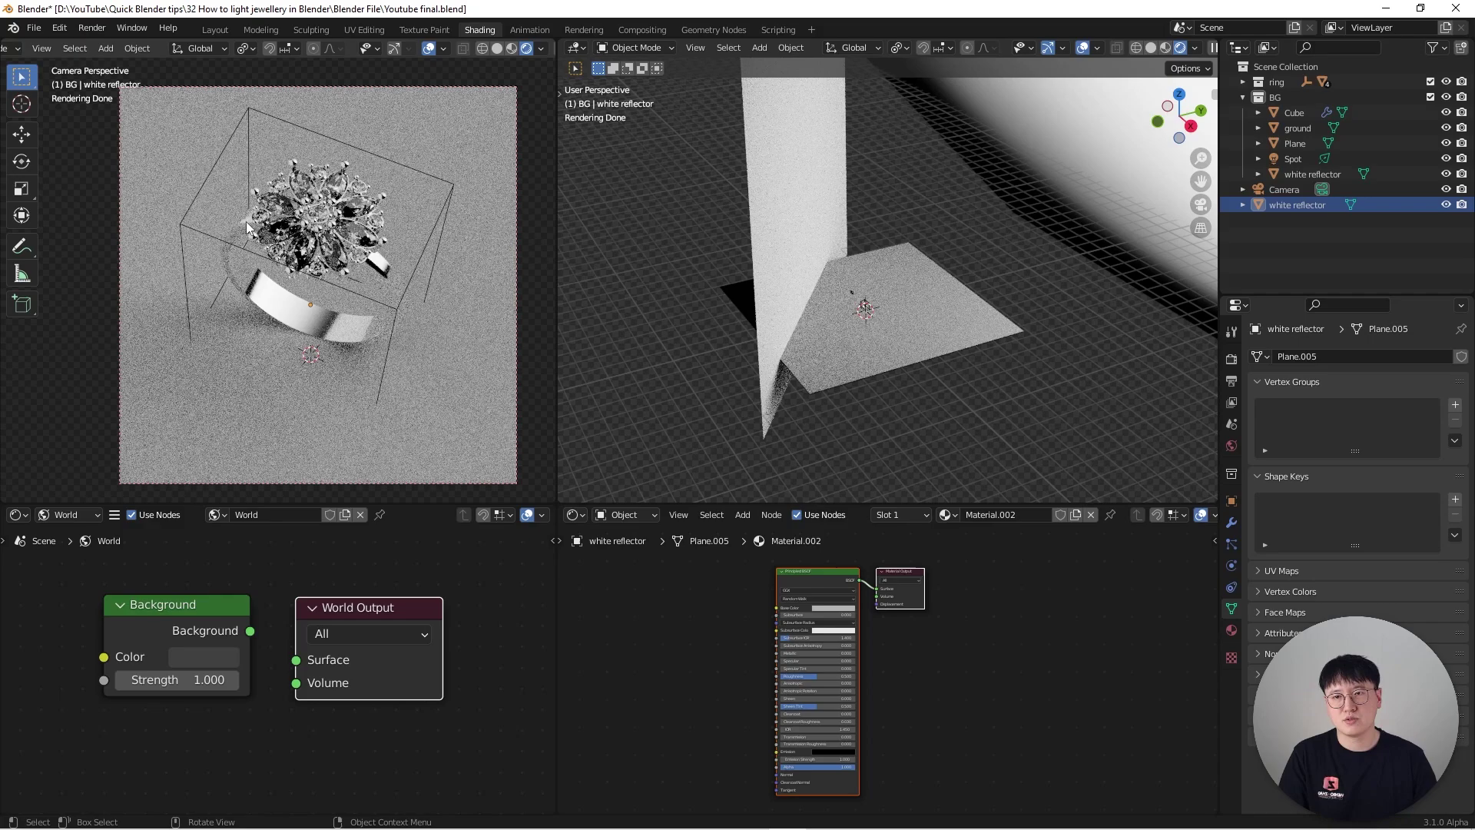
Exclude the BG collection, hide the white reflector, and switch the render engine to Workbench.
left_click(1244, 98)
left_click(1430, 97)
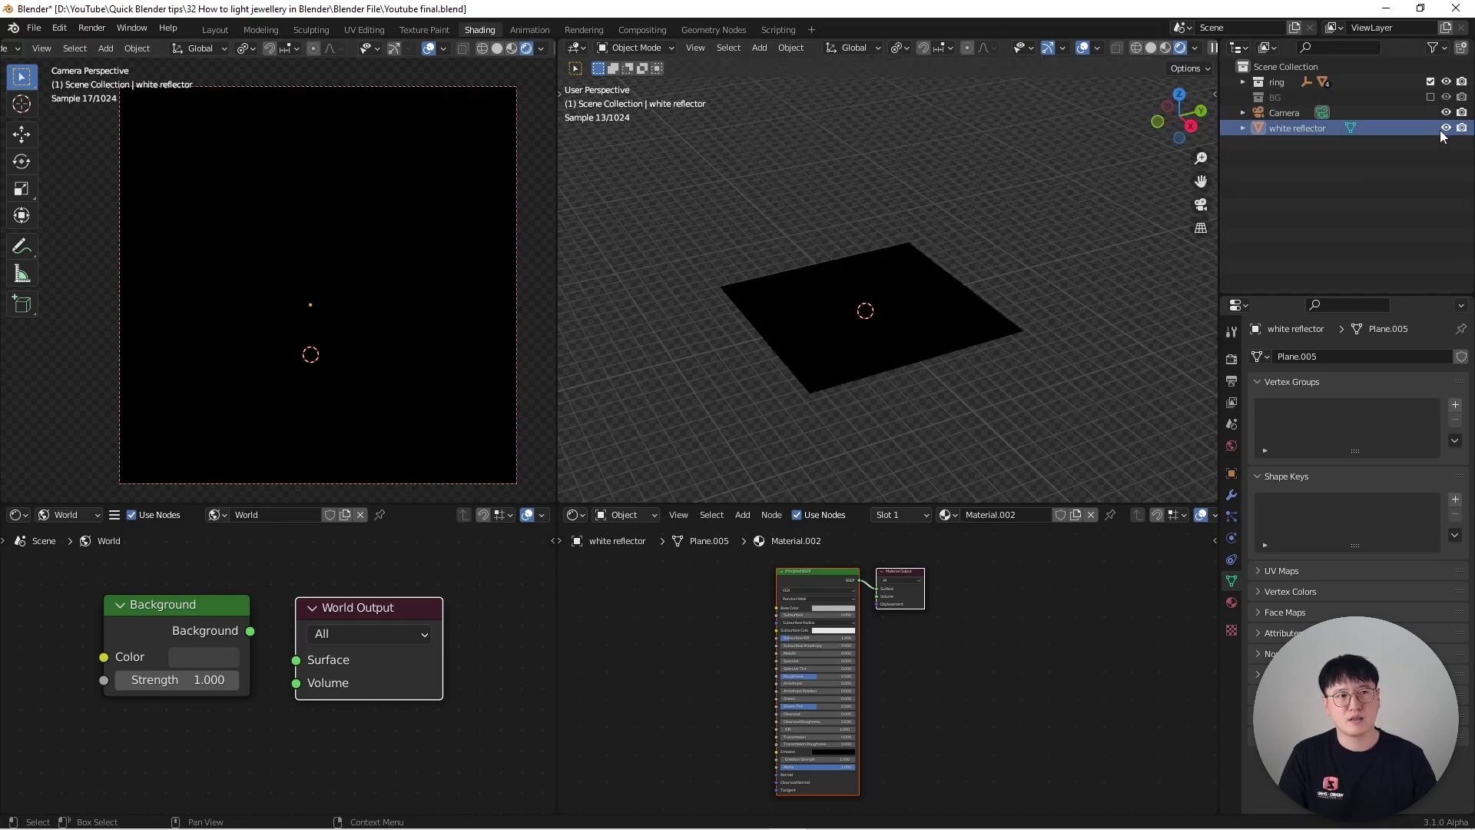
left_click(1444, 127)
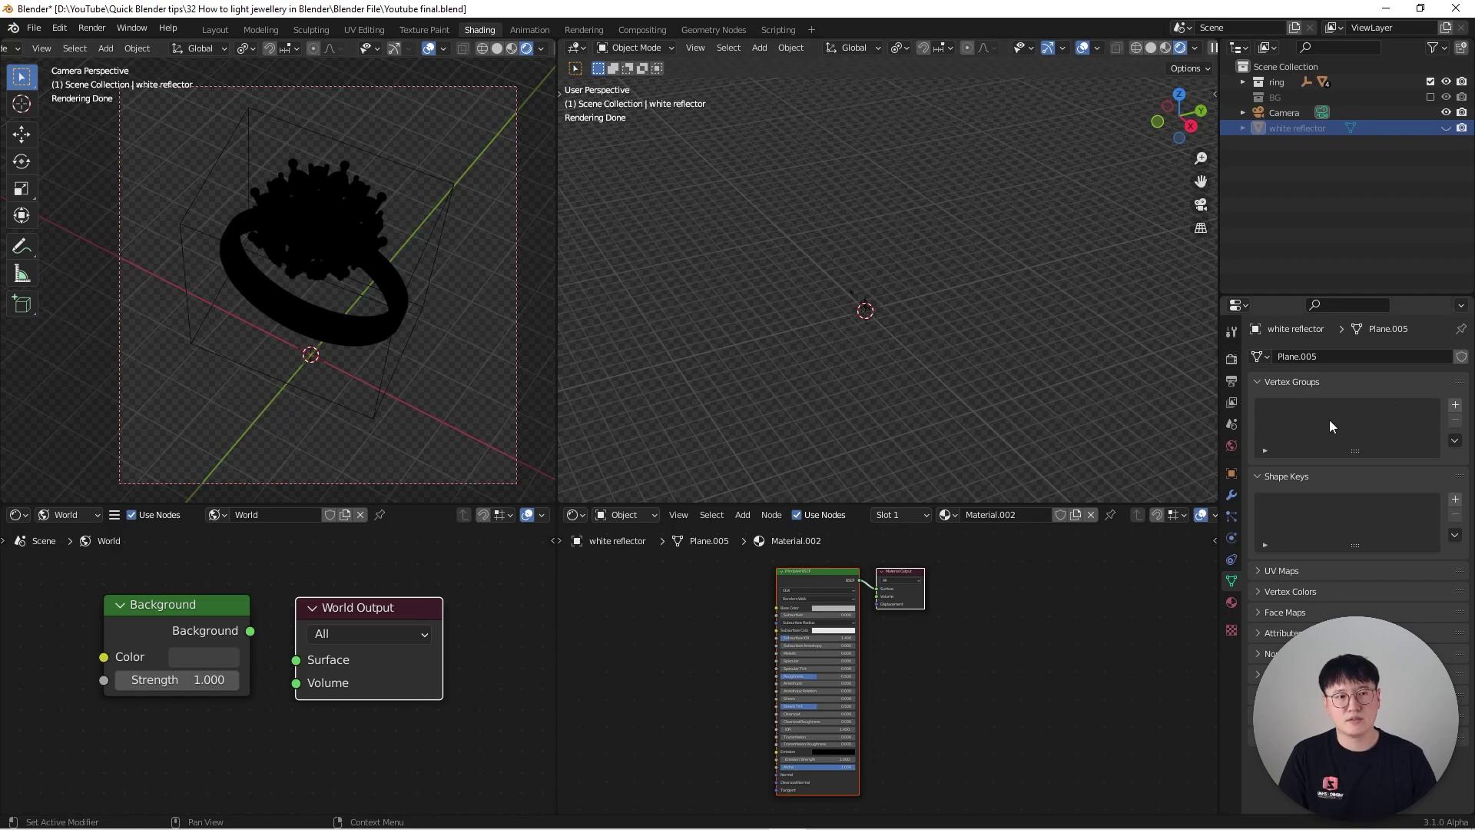
left_click(1231, 359)
left_click(1373, 356)
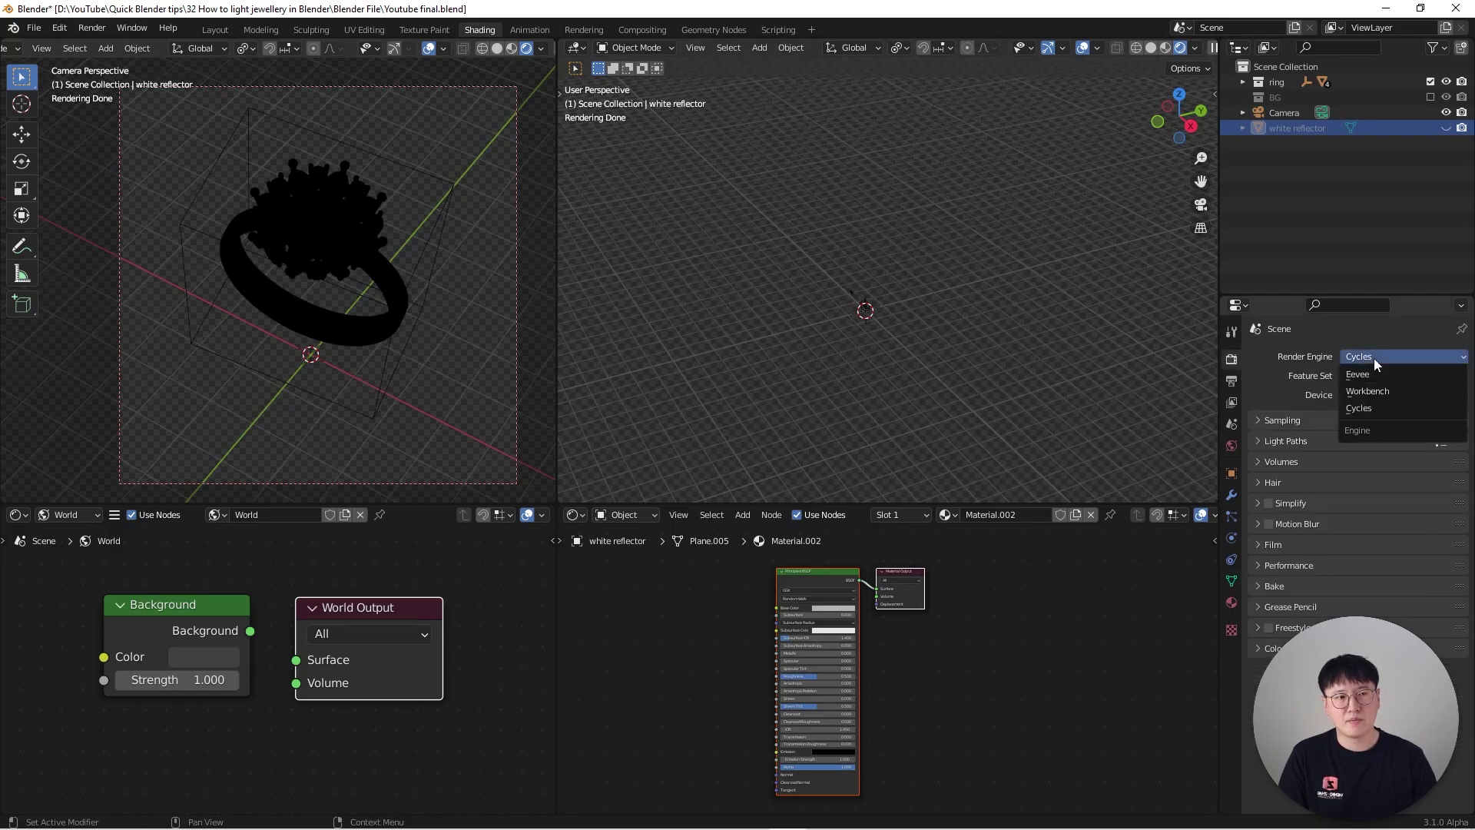
left_click(1375, 391)
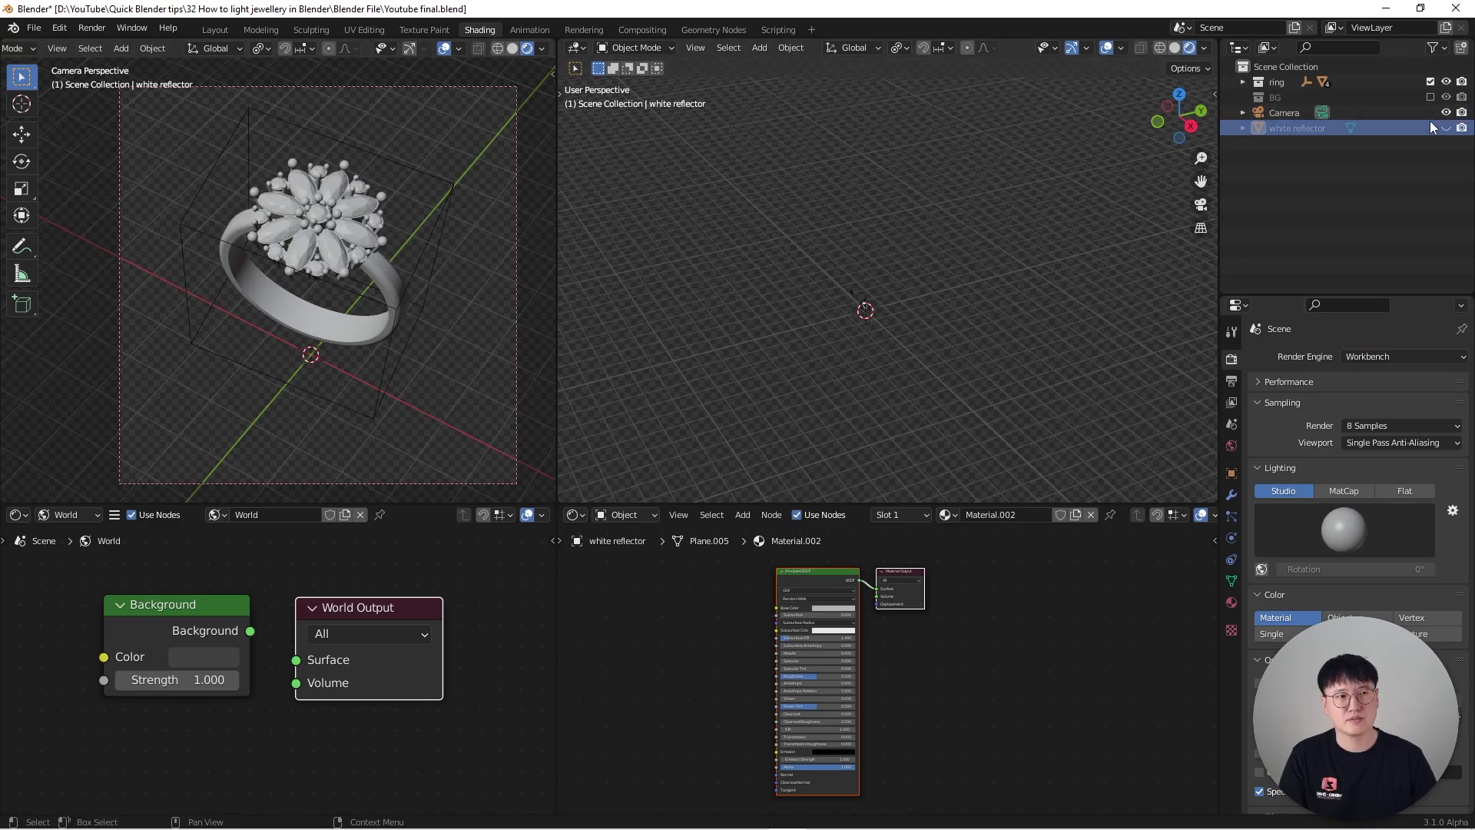
Switch the render engine back to Cycles and include the BG collection again.
left_click(1367, 356)
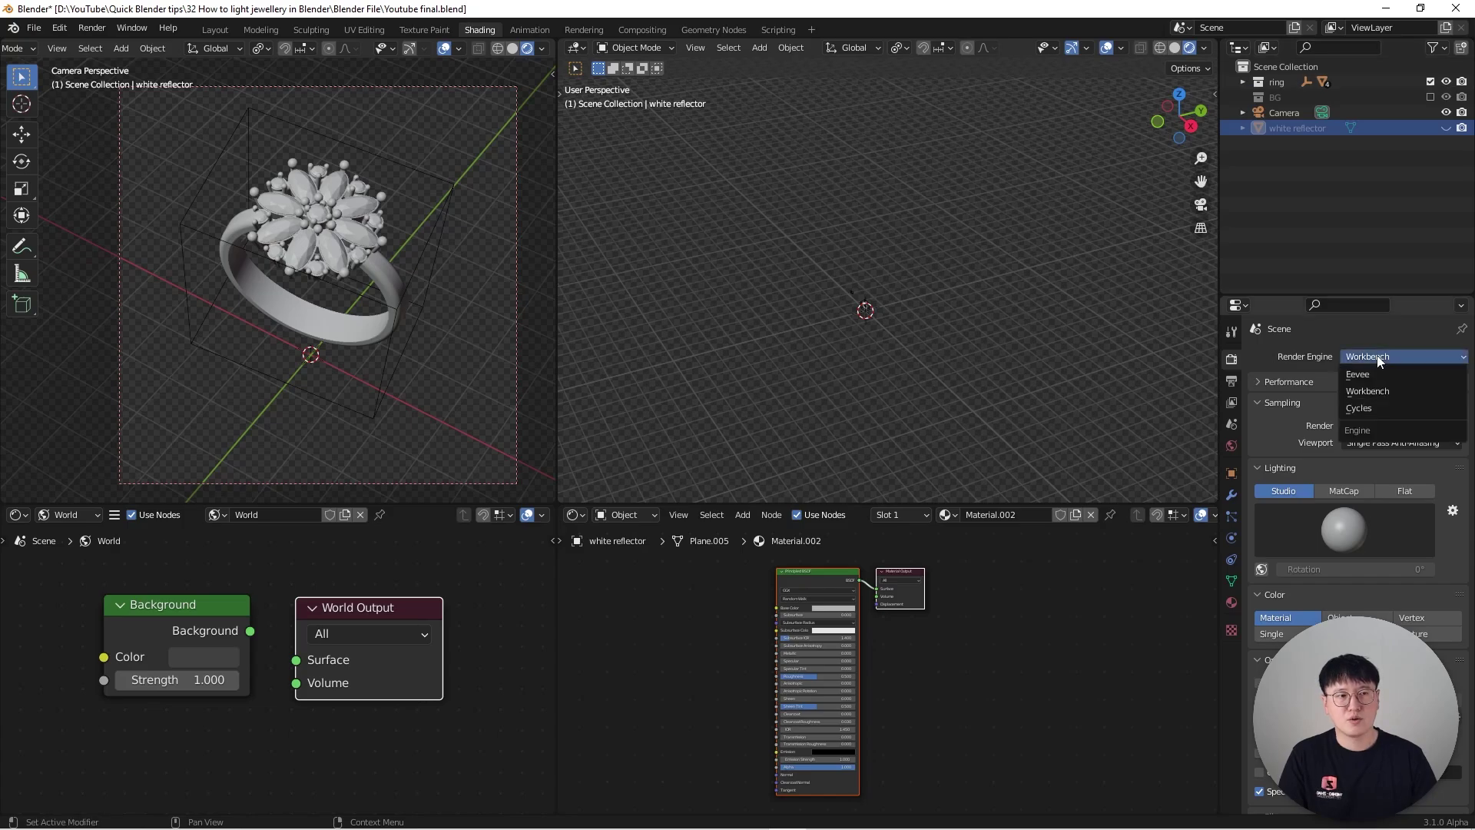
left_click(1372, 407)
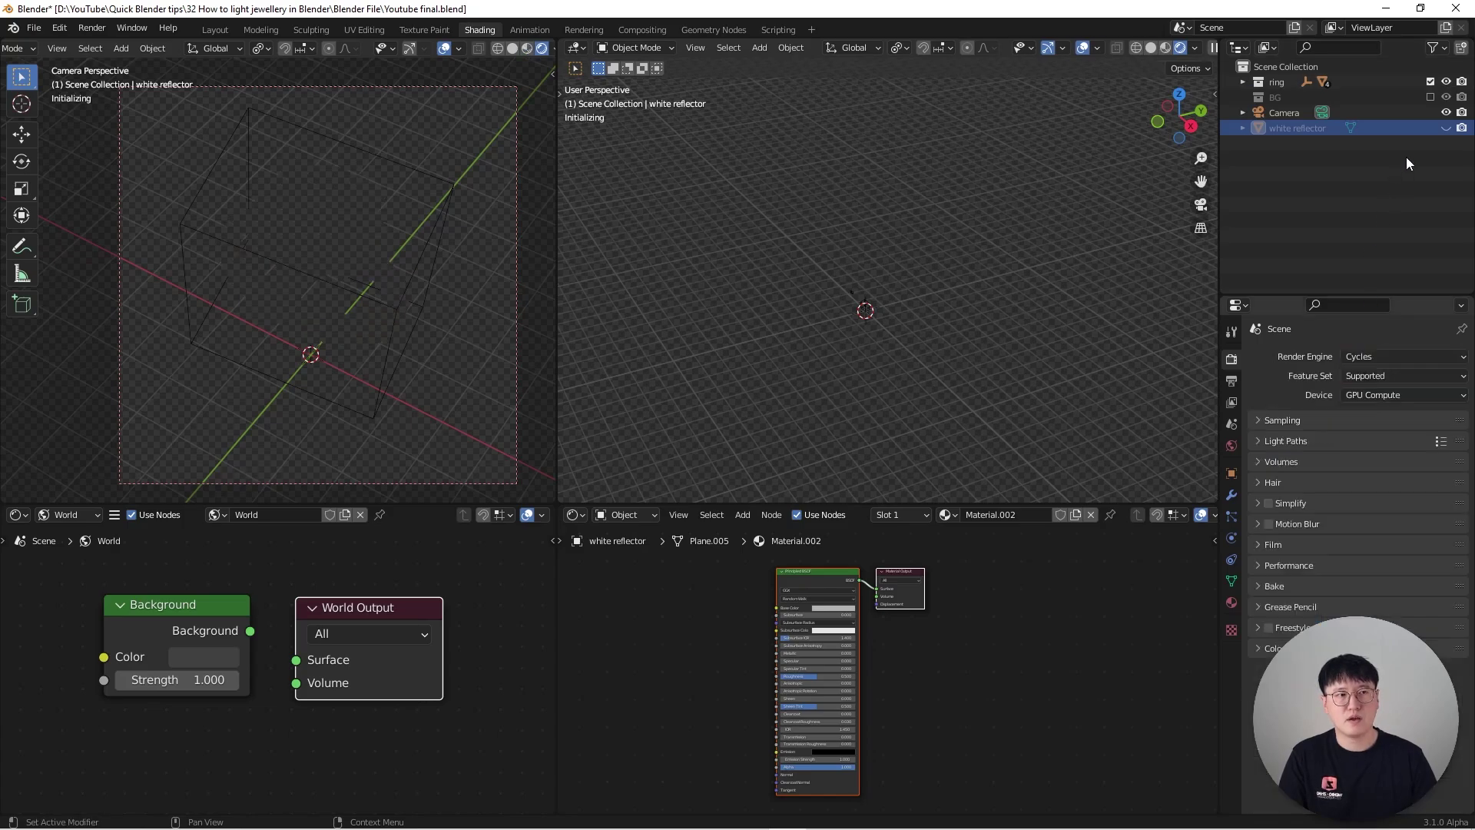
left_click(1430, 96)
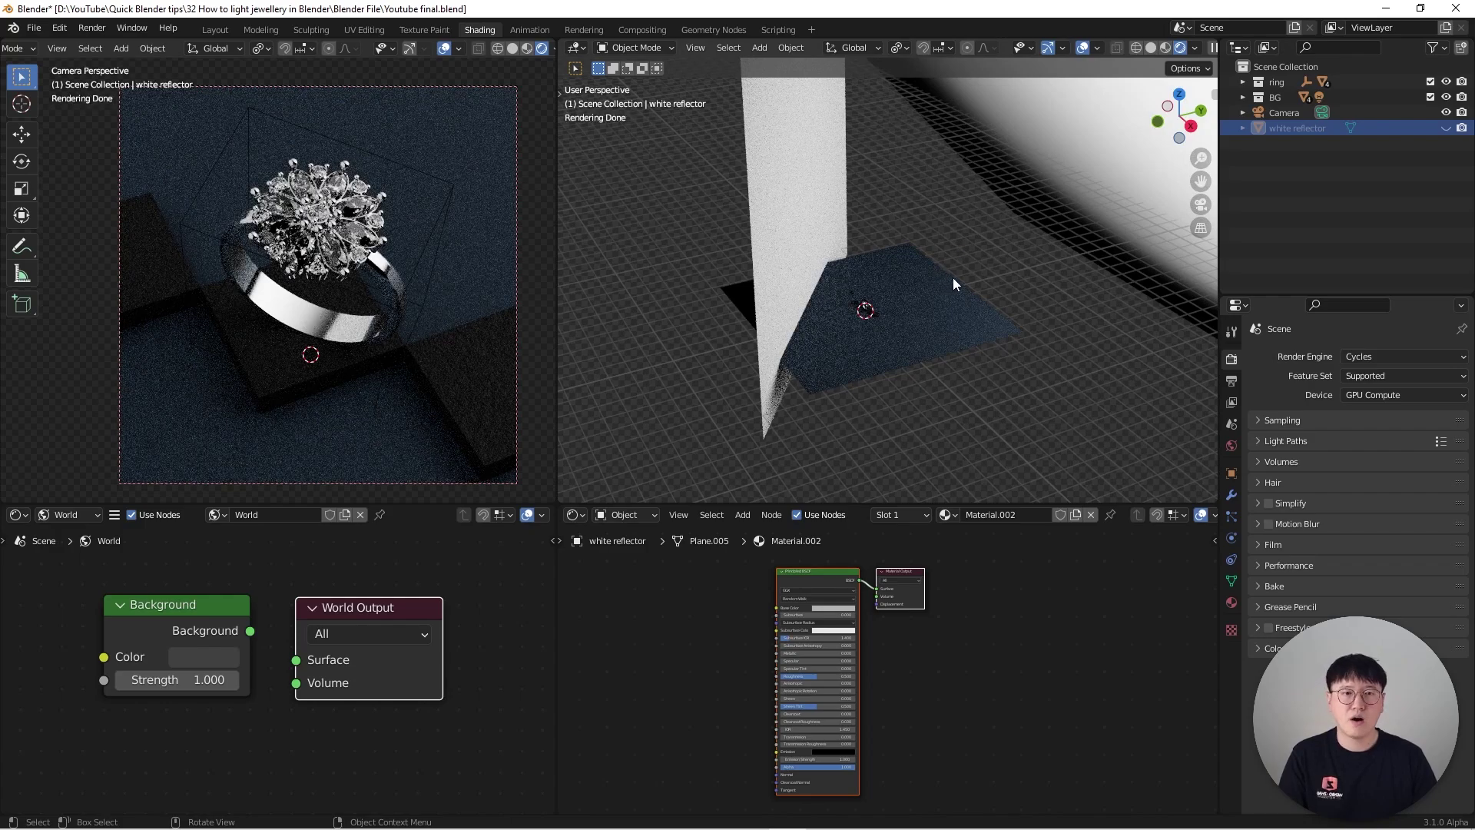
middle_click_drag(952, 278, 862, 318)
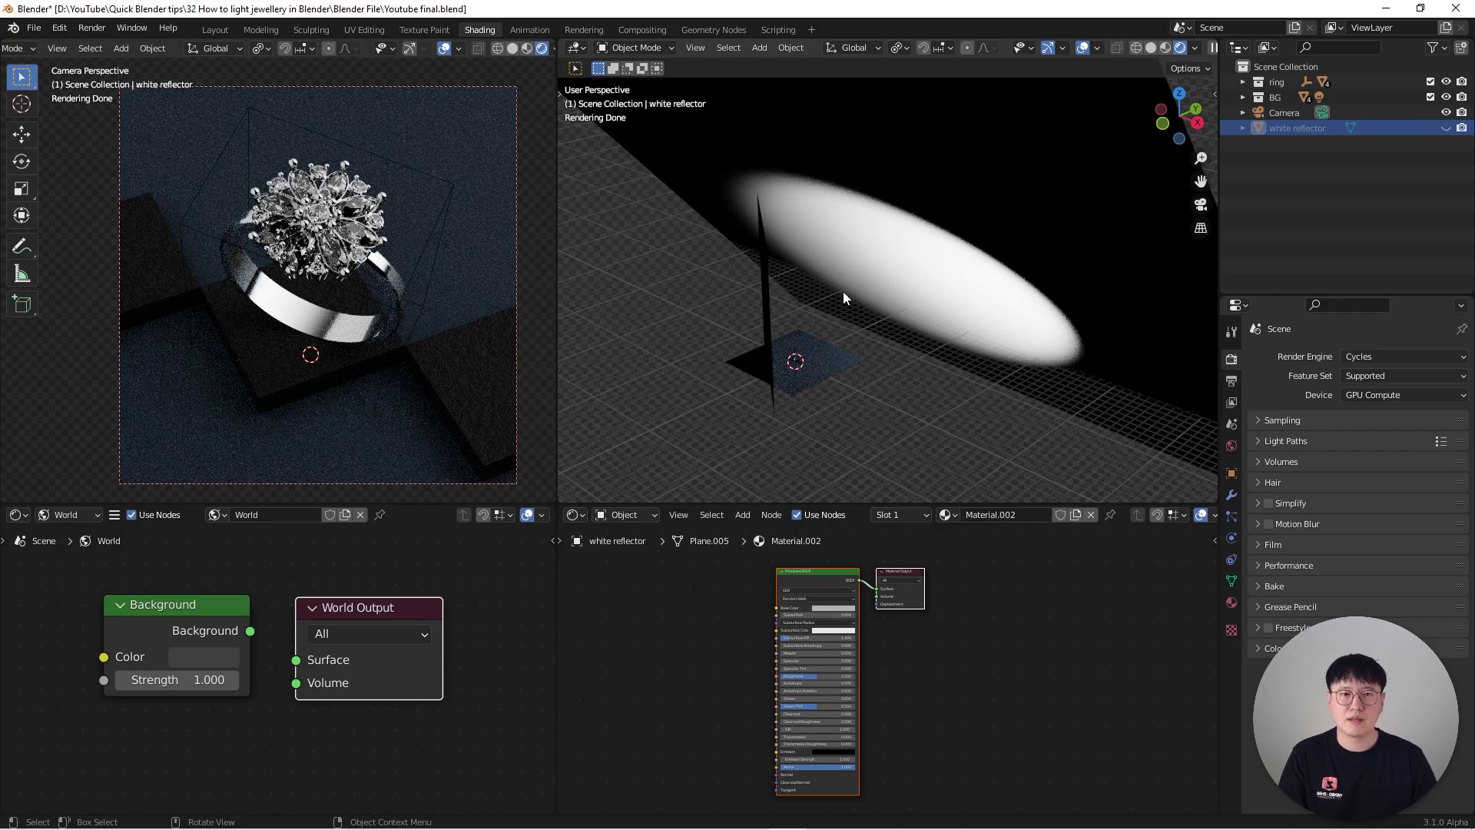
middle_click_drag(830, 296, 736, 283)
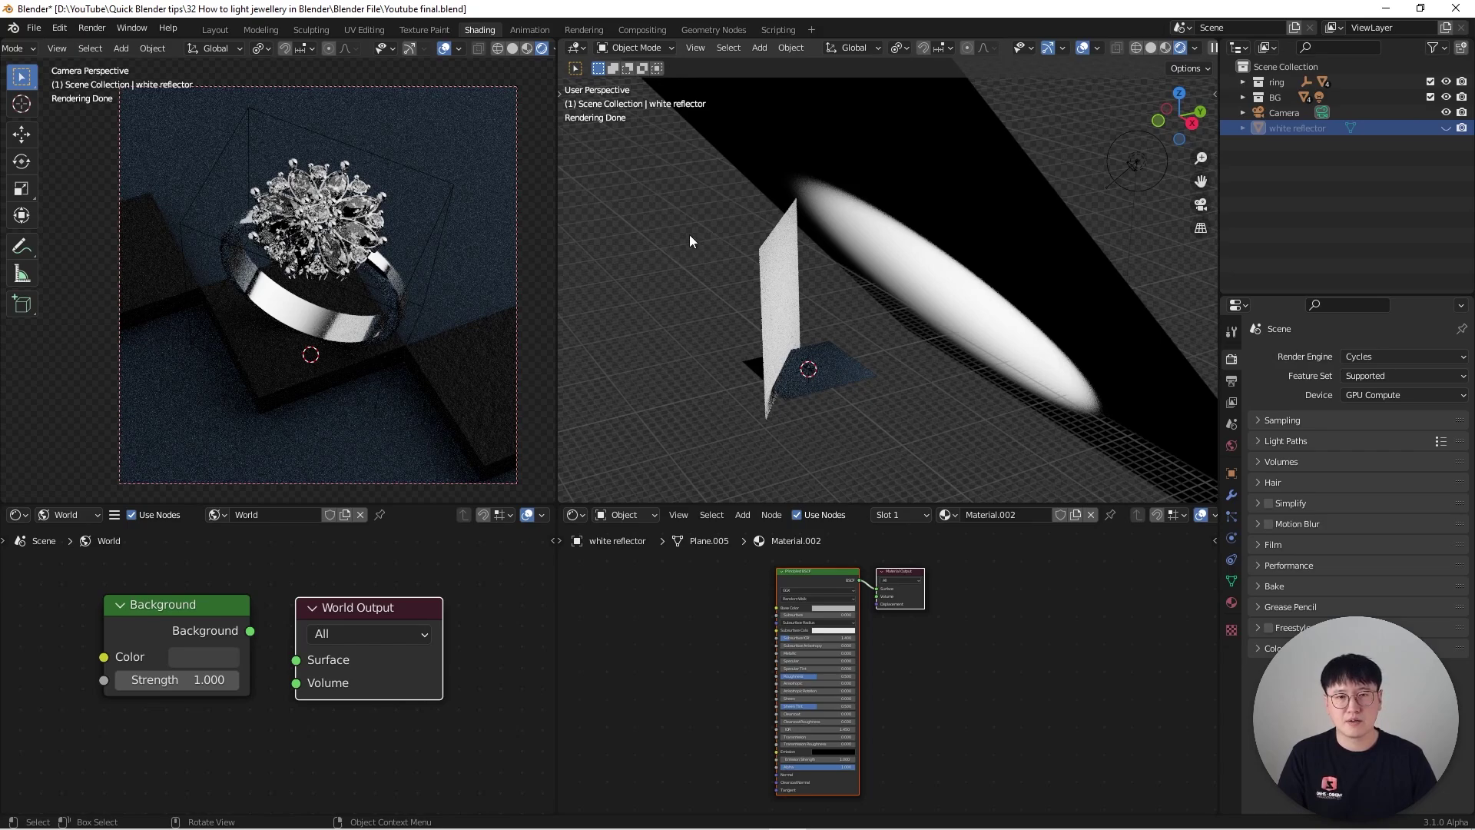
middle_click_drag(688, 233, 691, 297)
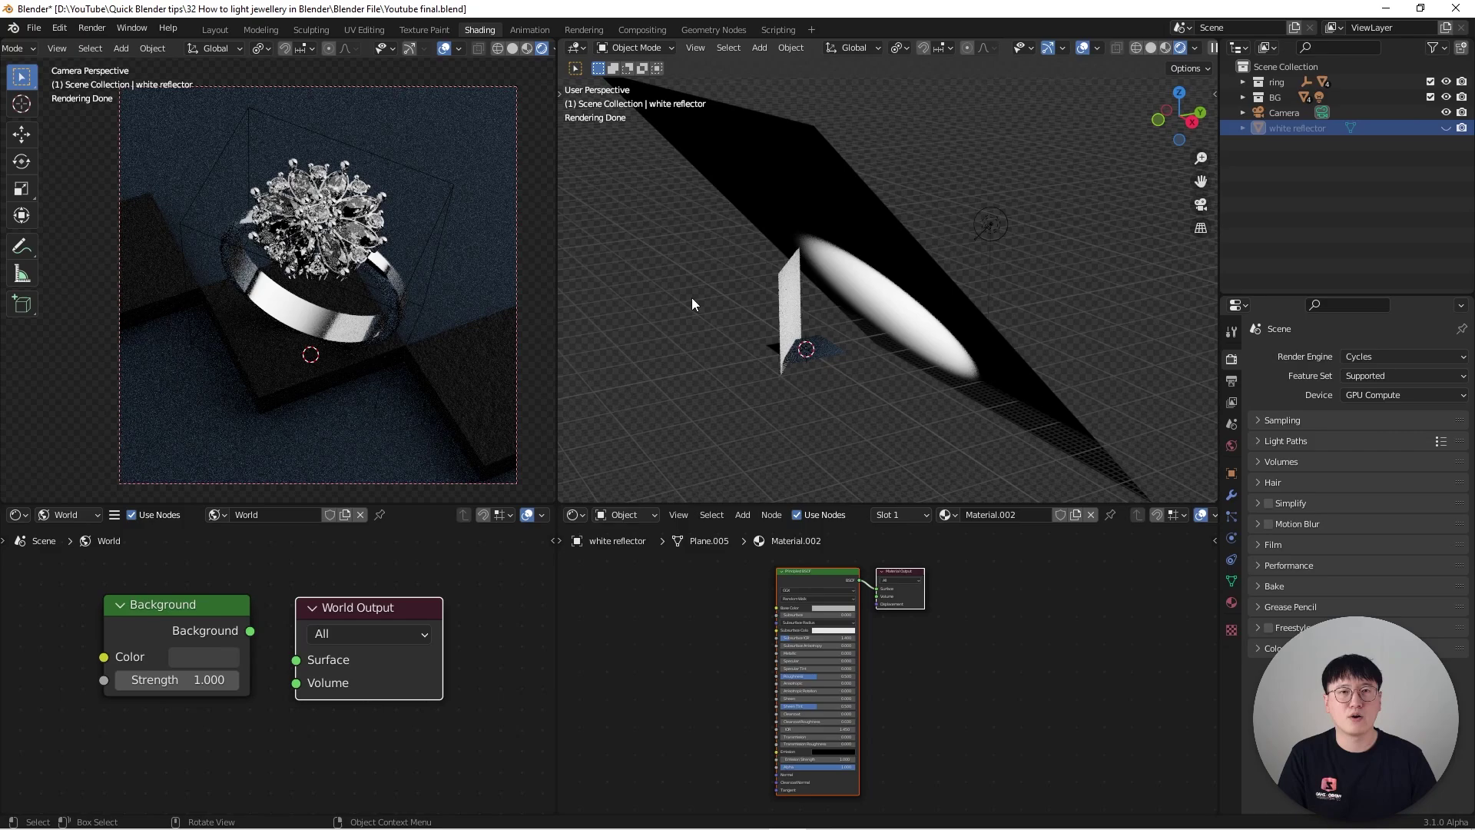
middle_click_drag(711, 274, 675, 306)
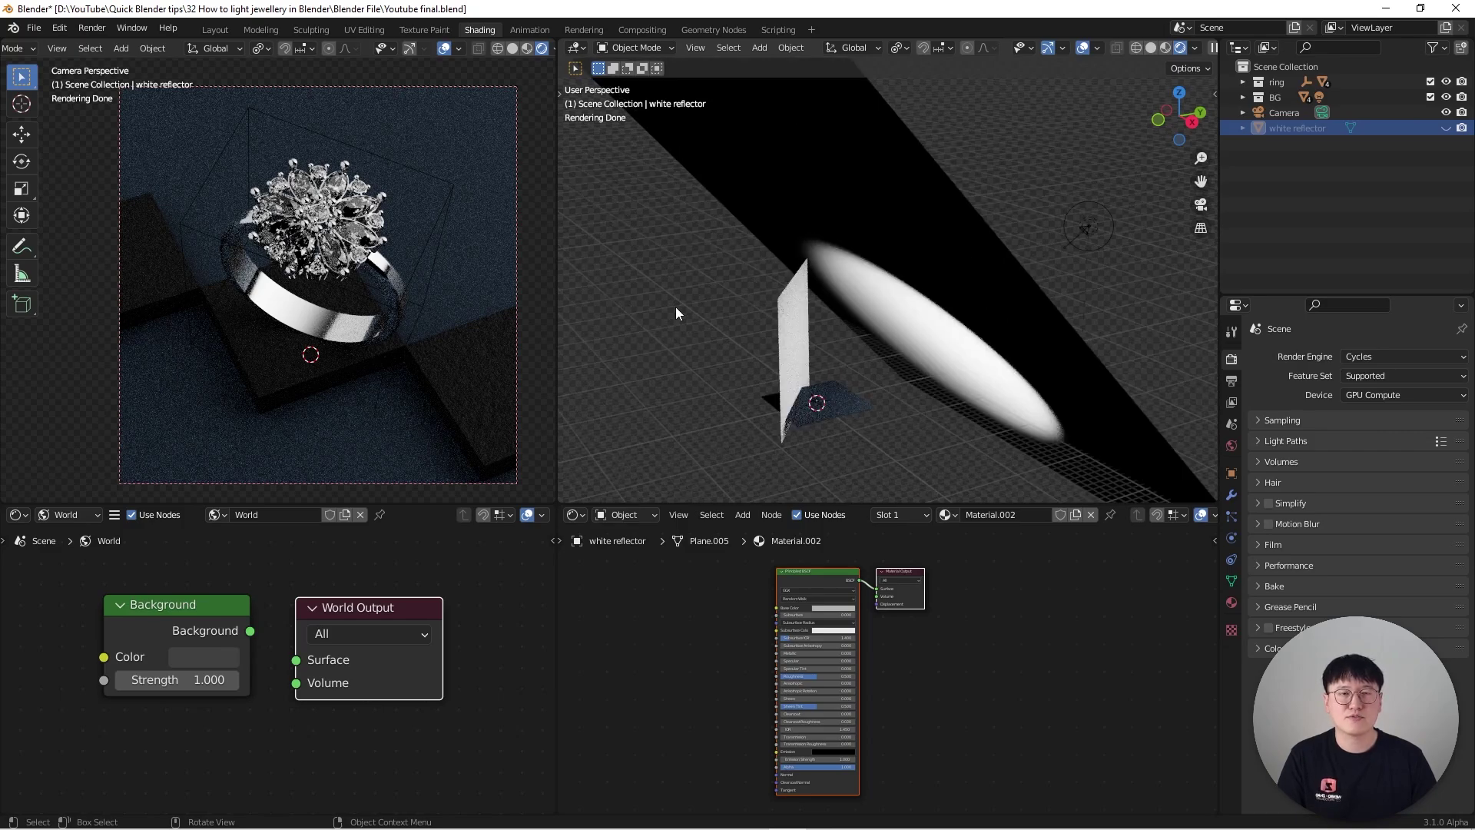